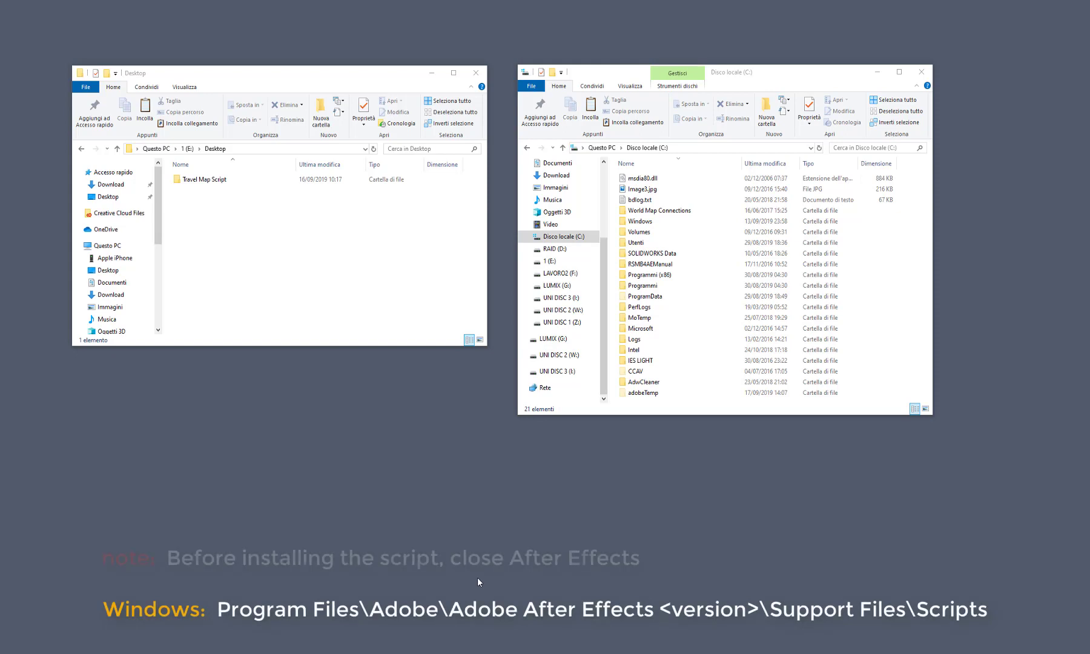
Copy the Travel Map Script folder into Adobe After Effects CC 2019\Support Files\Scripts with administrator permission
double_click(642, 286)
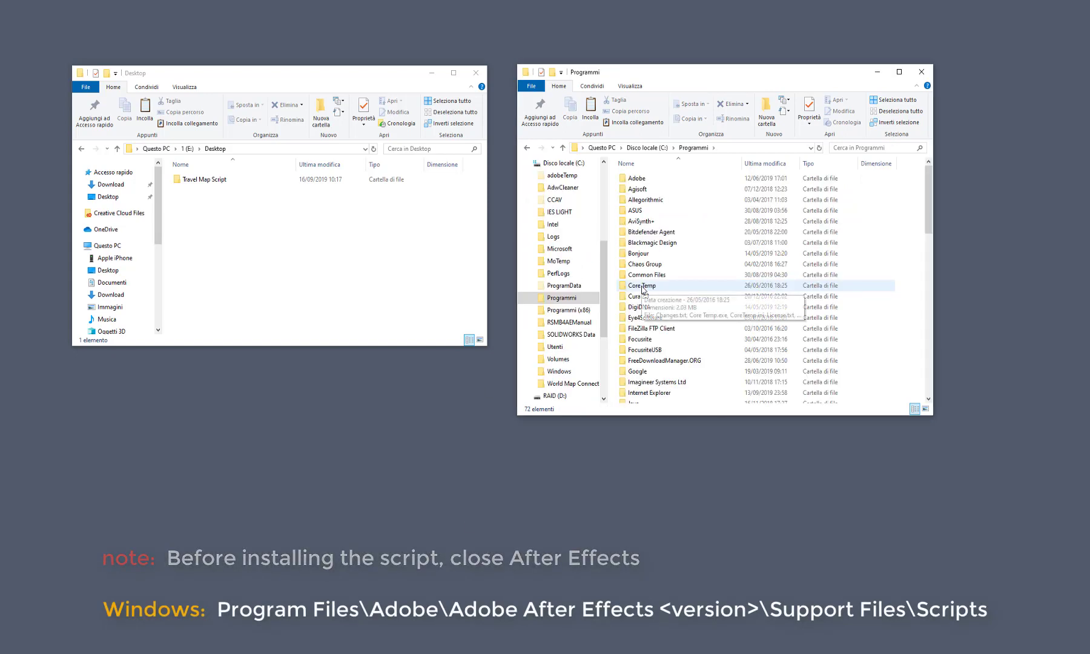
double_click(645, 180)
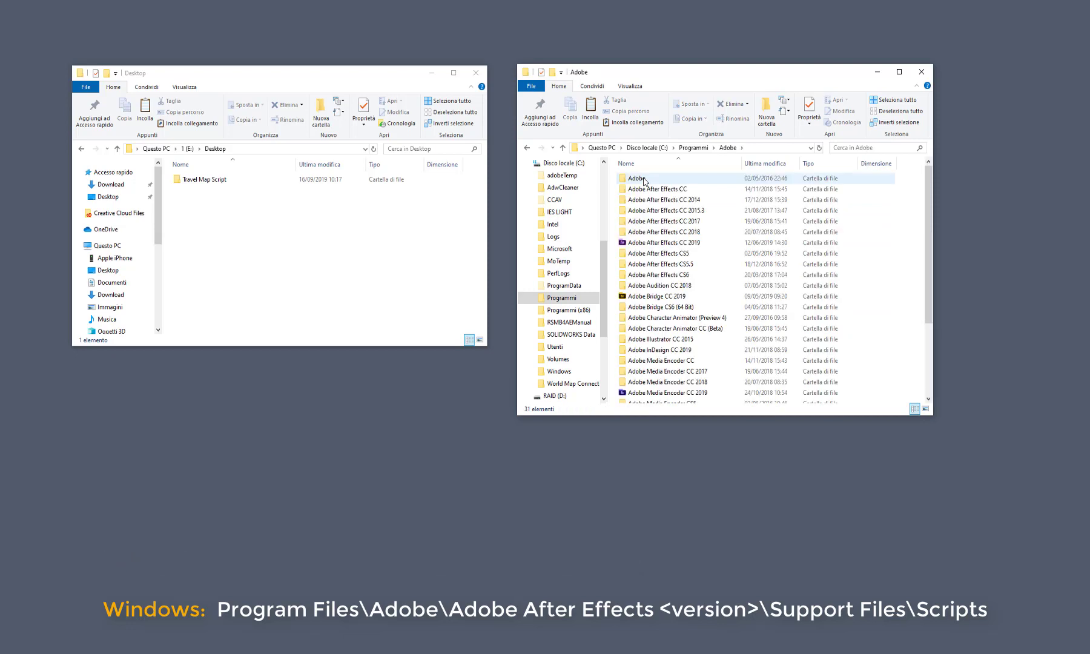
double_click(647, 243)
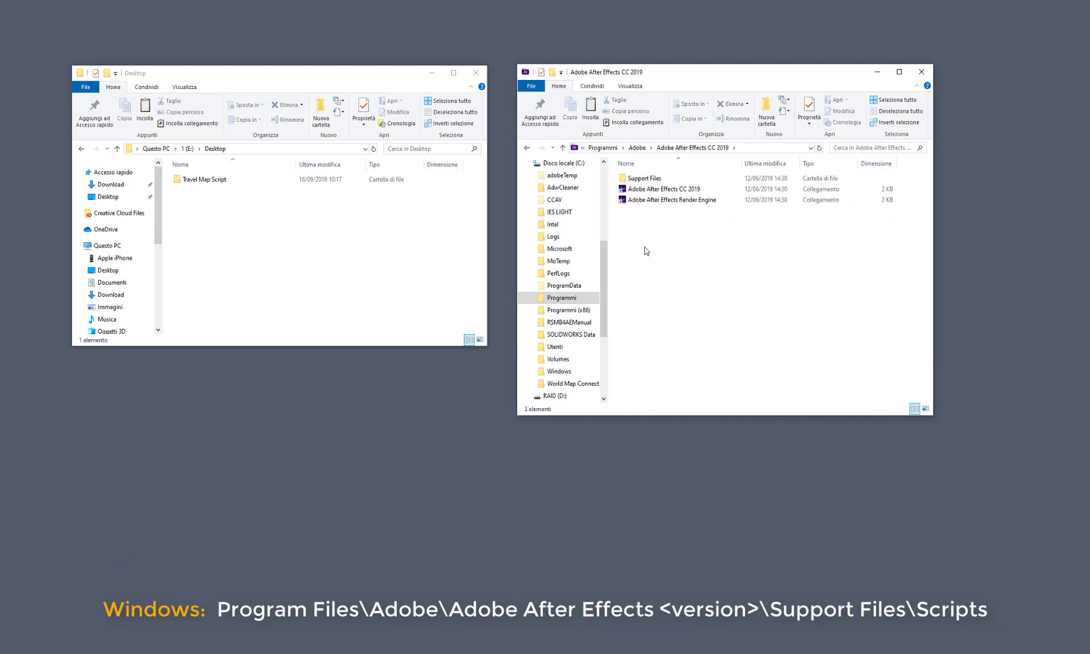
double_click(644, 180)
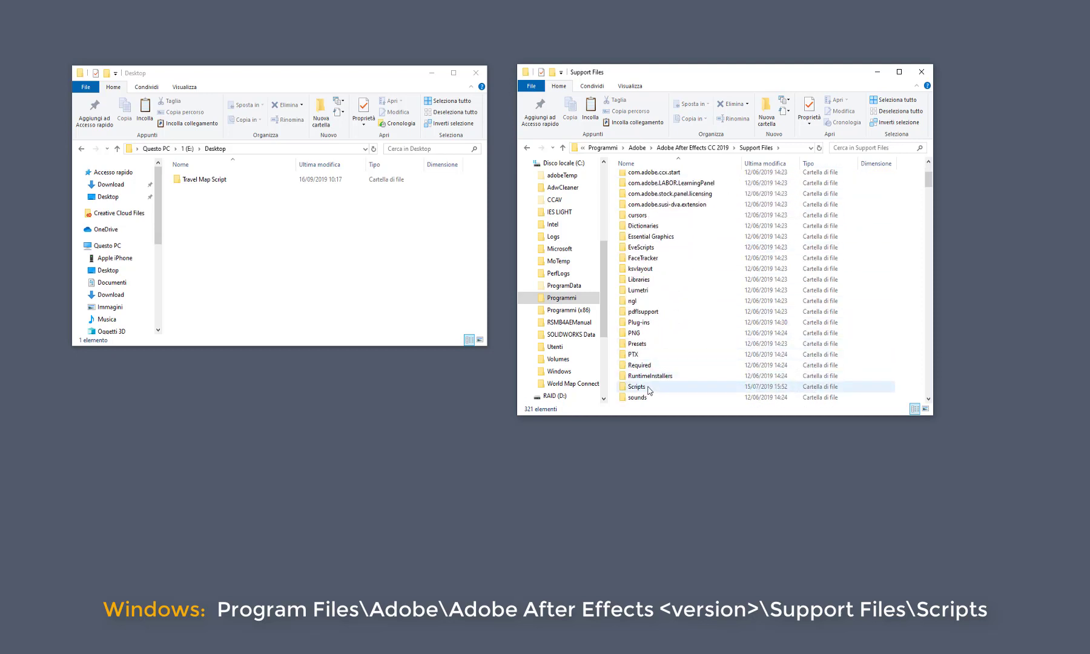
double_click(639, 389)
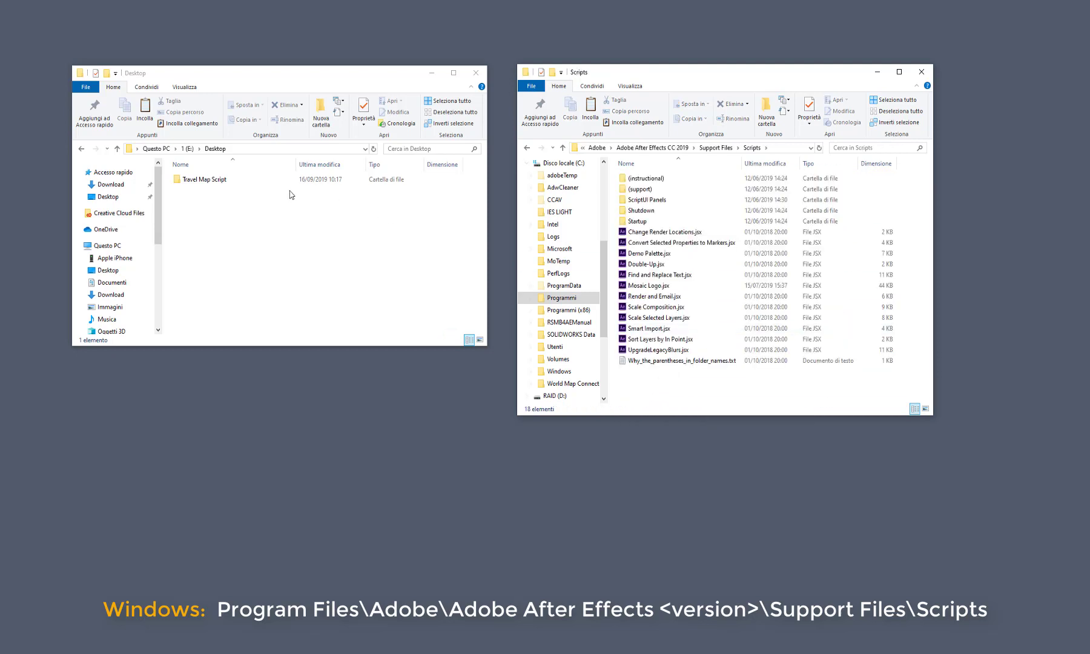
left_click_drag(194, 181, 650, 397)
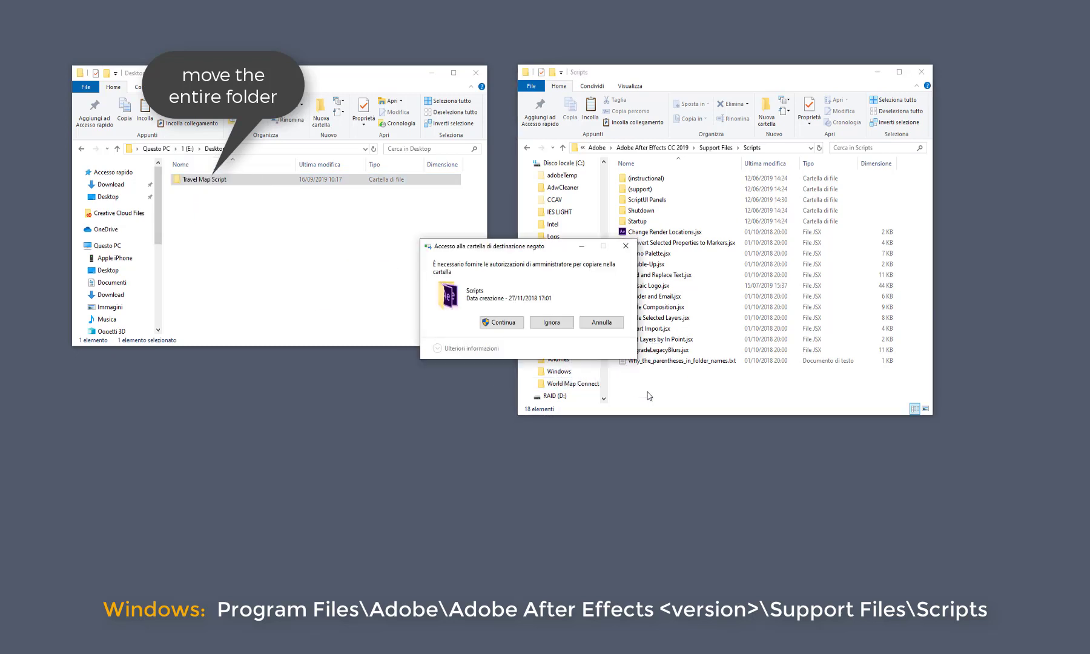
left_click(500, 323)
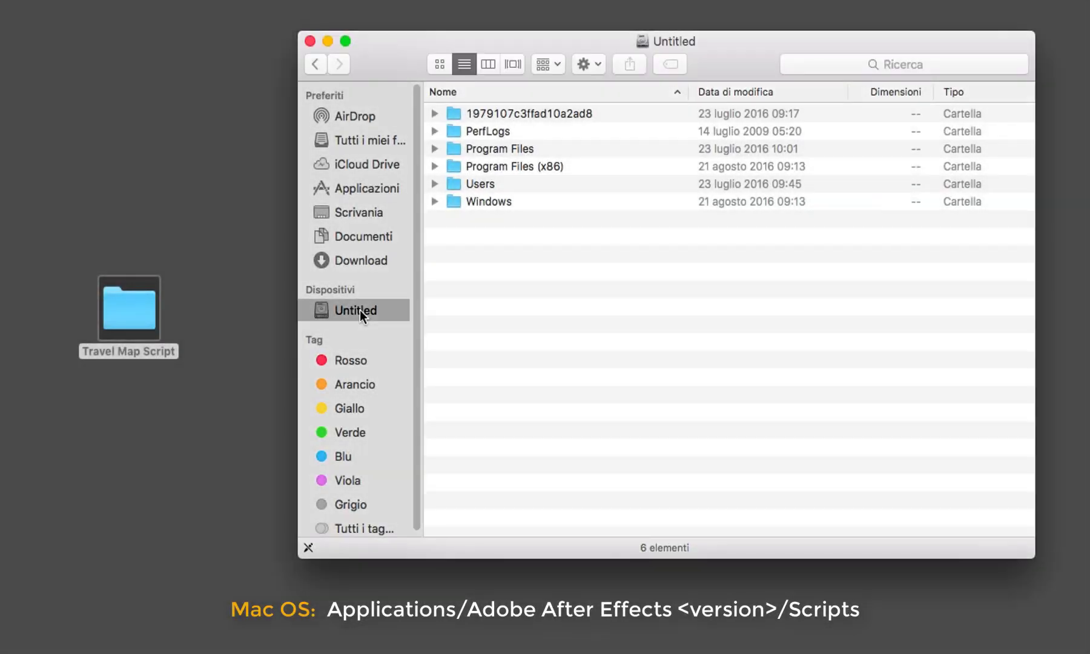
Drag the Travel Map Script folder into Applications > Adobe After Effects CC 2017 > Scripts
left_click(377, 191)
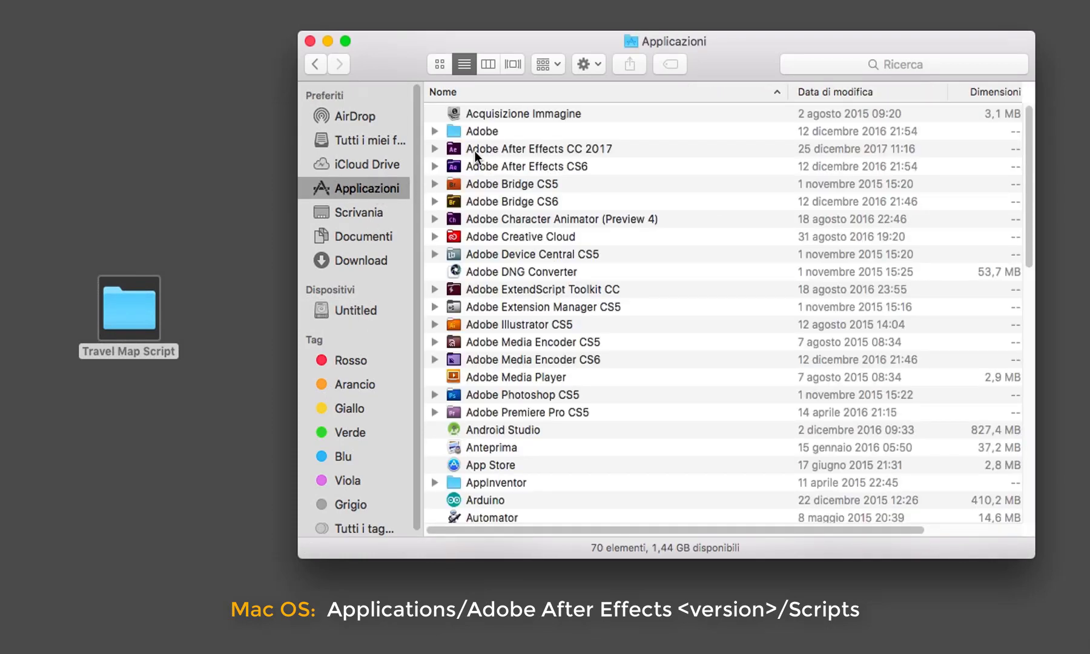
left_click(436, 148)
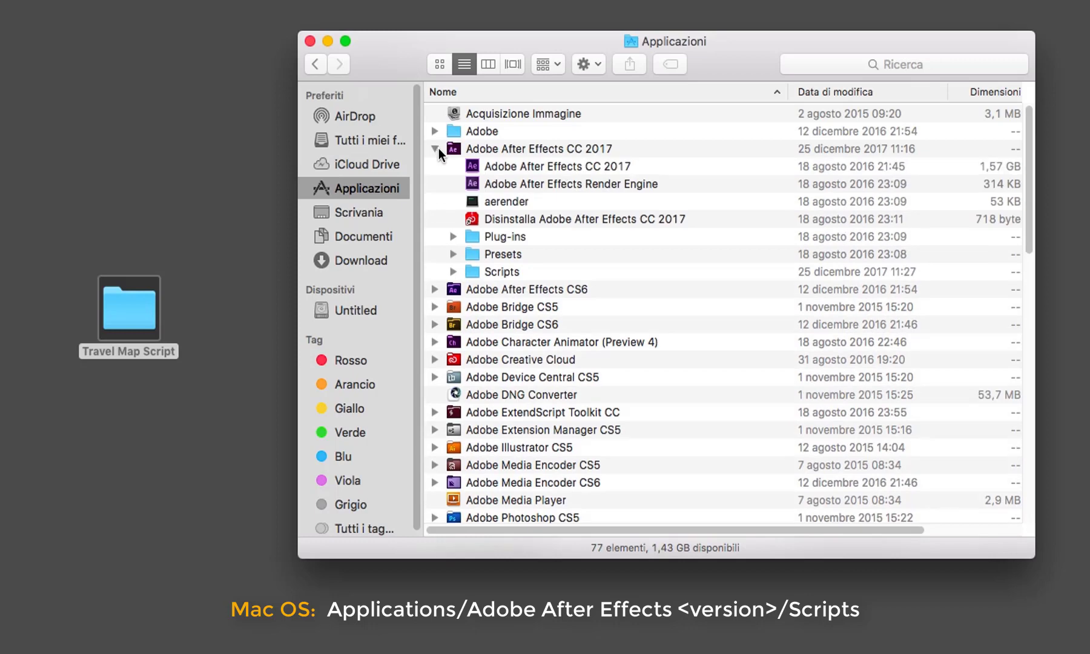
left_click_drag(139, 307, 510, 272)
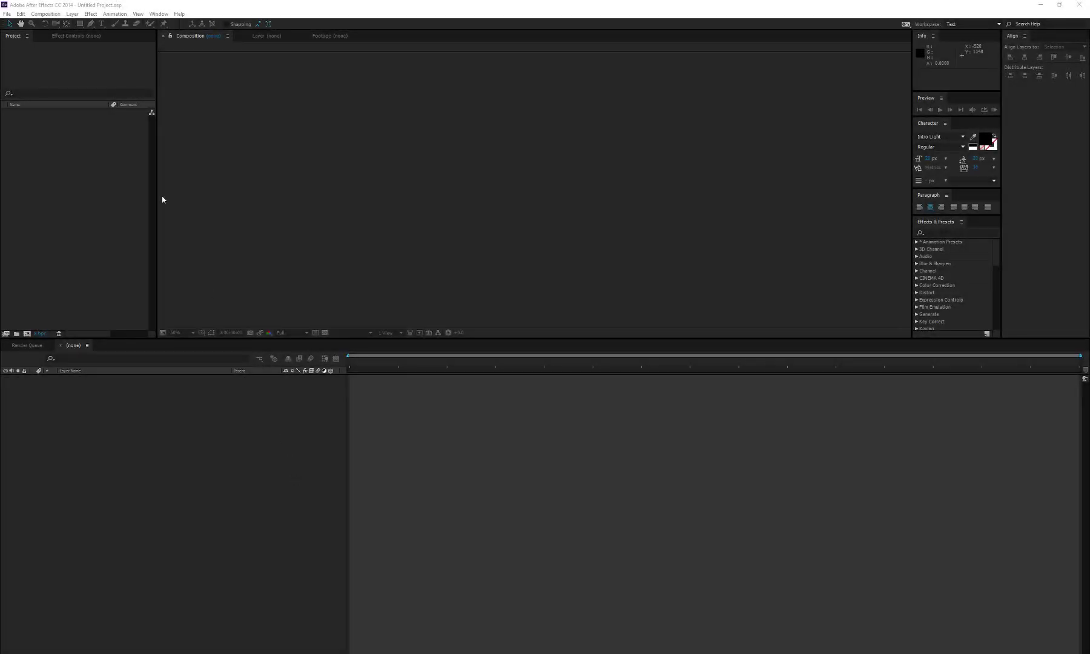
Try running the Travel Map.jsx script and dismiss its wrong-project alert
left_click(7, 15)
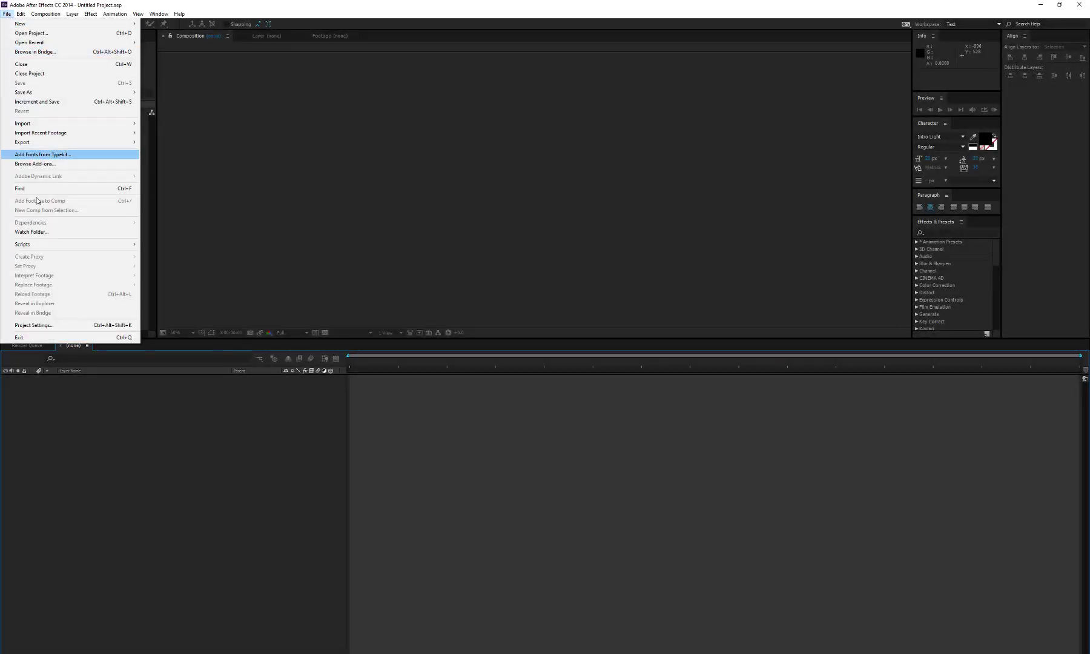
mouse_move(35, 246)
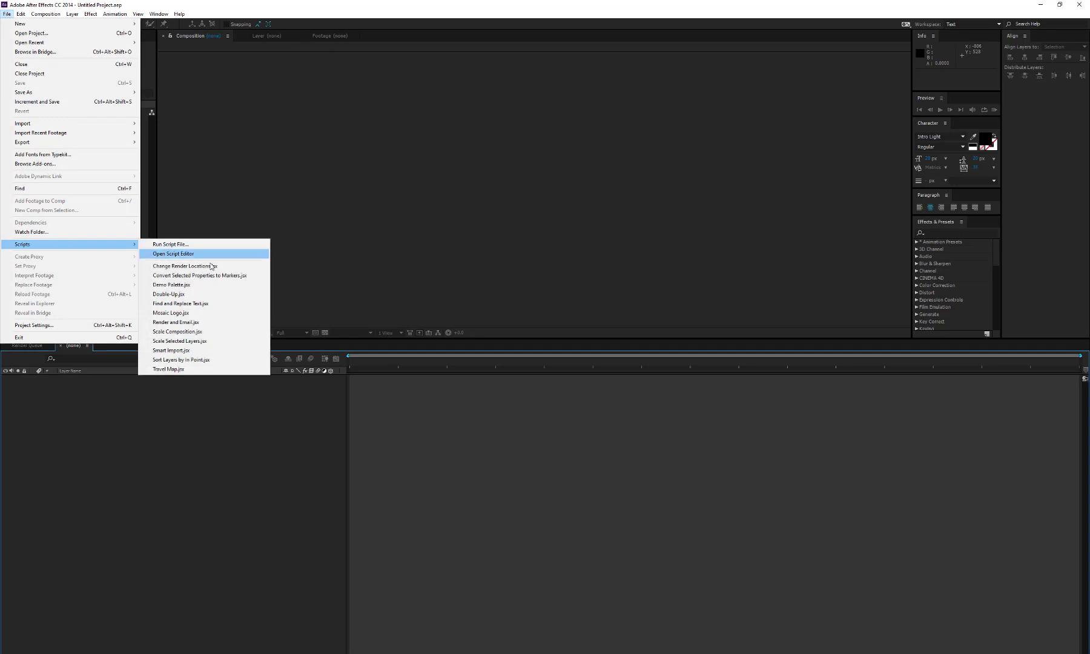
left_click(162, 369)
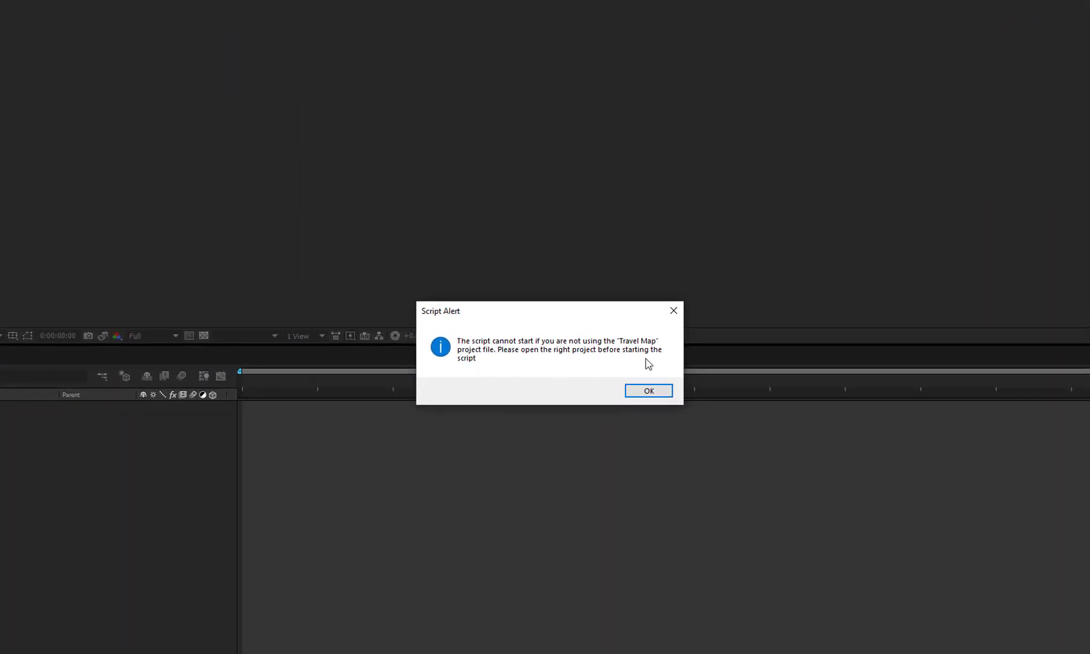
left_click(654, 390)
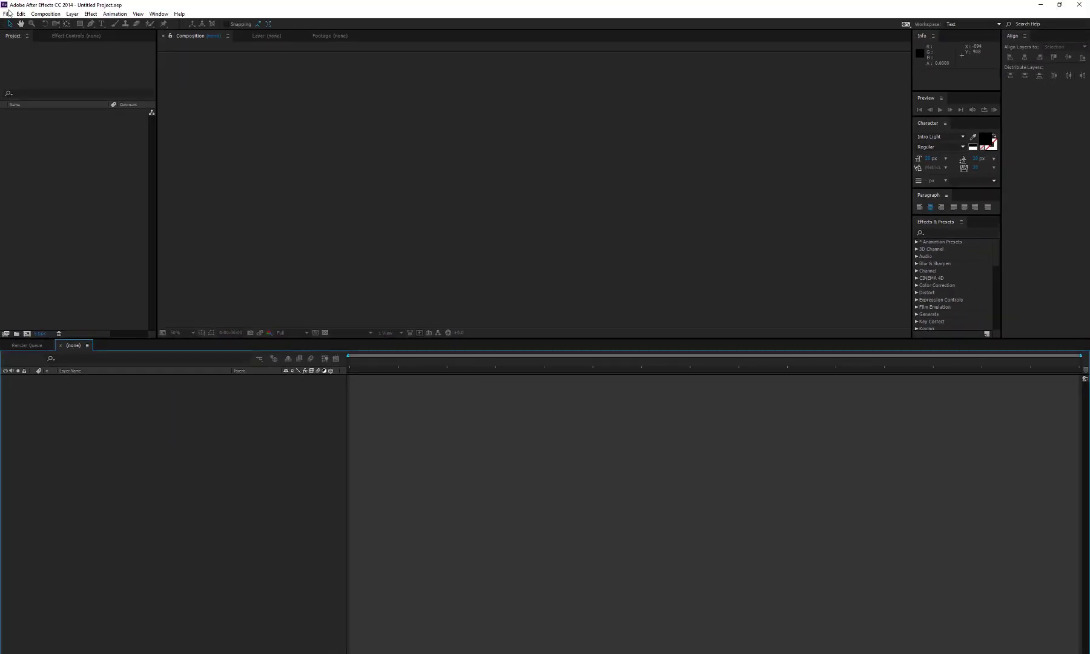
Open Travel Map.aep from the recent projects list
left_click(8, 12)
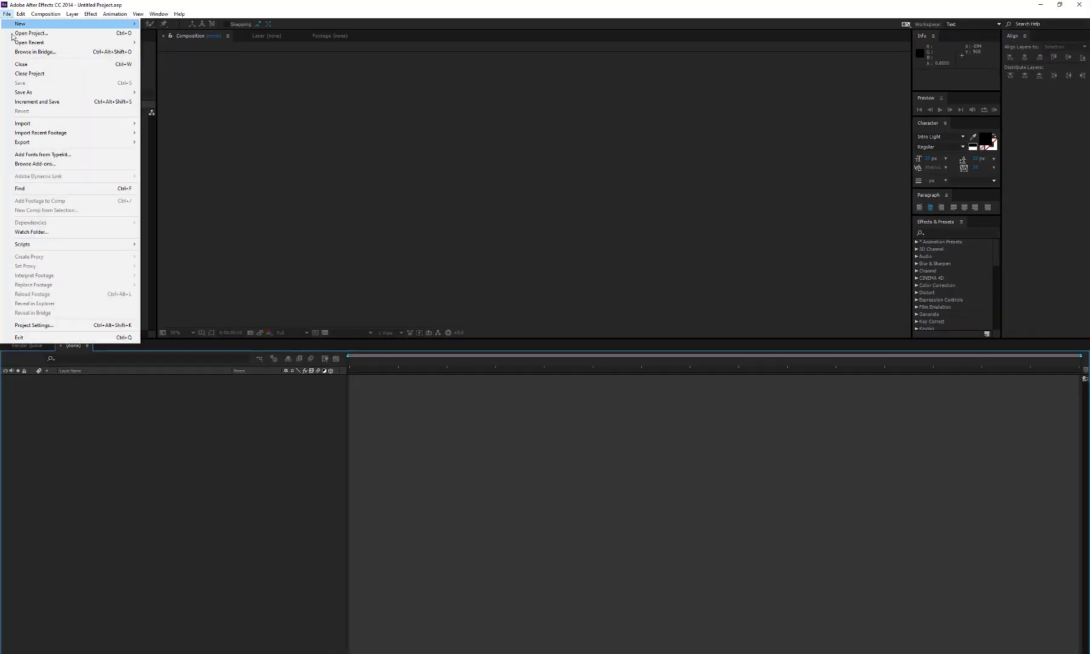
mouse_move(90, 42)
left_click(179, 43)
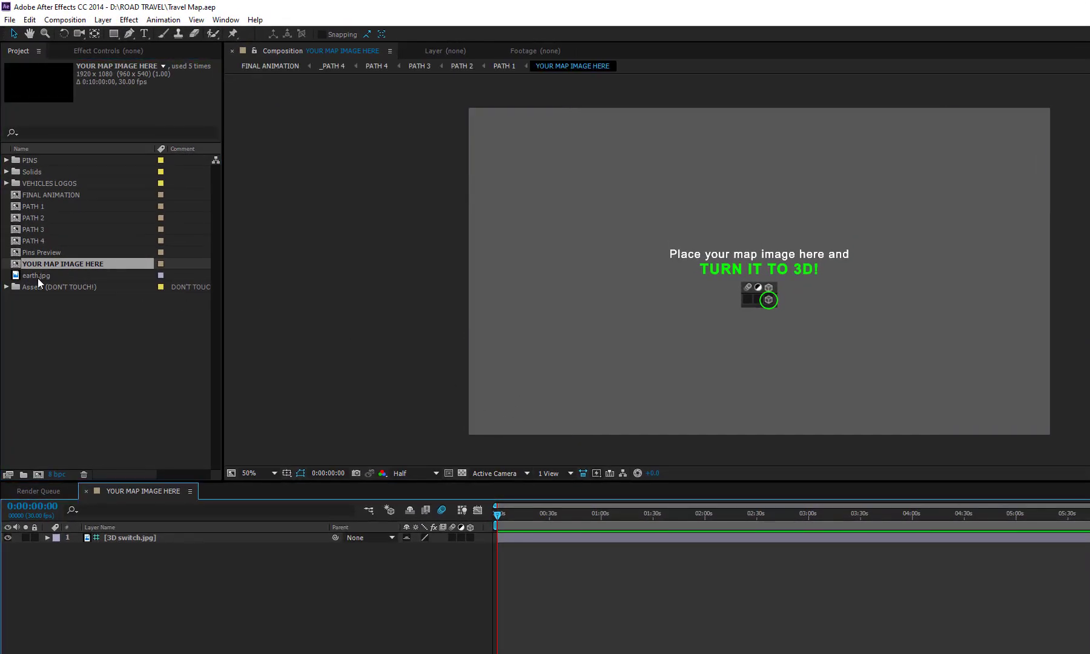
Place earth.jpg in the YOUR MAP IMAGE HERE comp, scale it to 14%, and make it 3D
left_click_drag(38, 277, 117, 536)
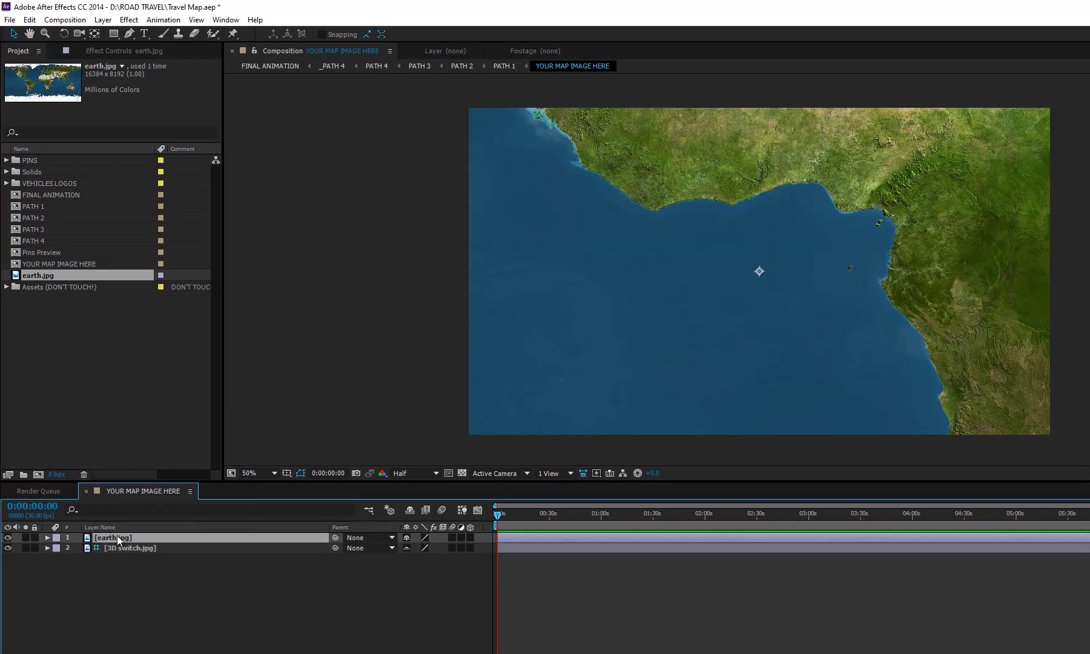
key("s")
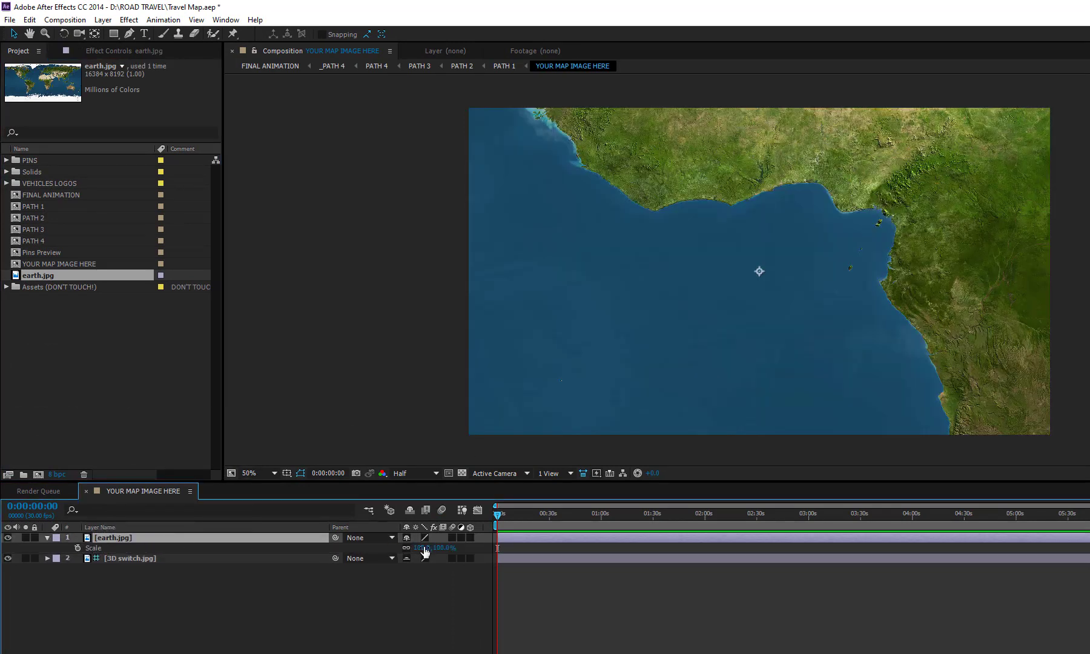
left_click_drag(424, 548, 376, 558)
left_click(348, 633)
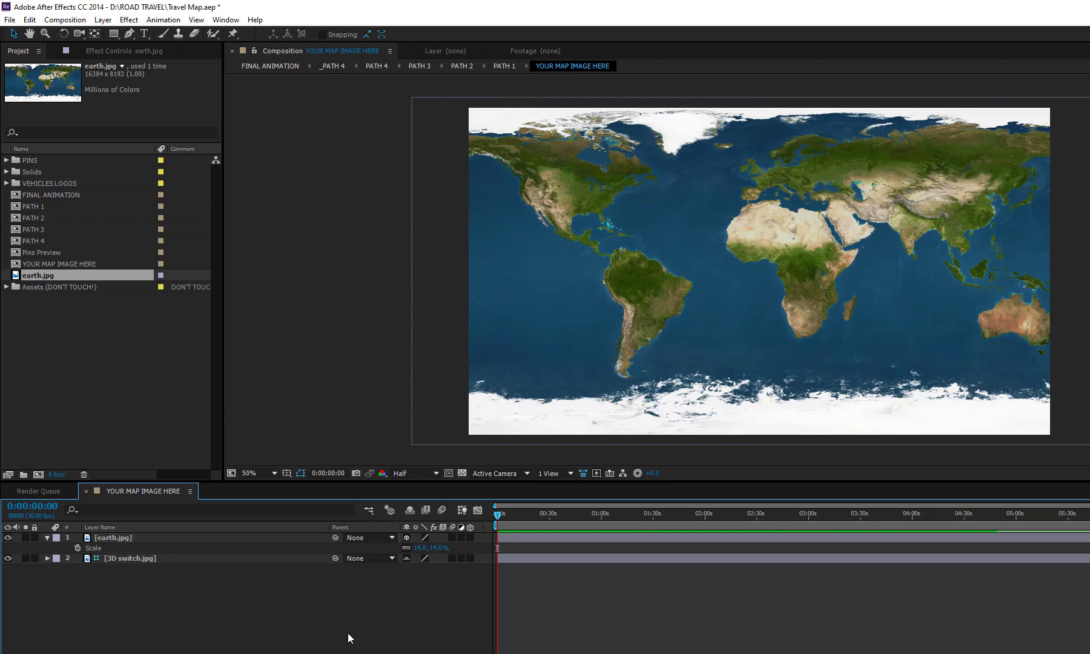
left_click(471, 538)
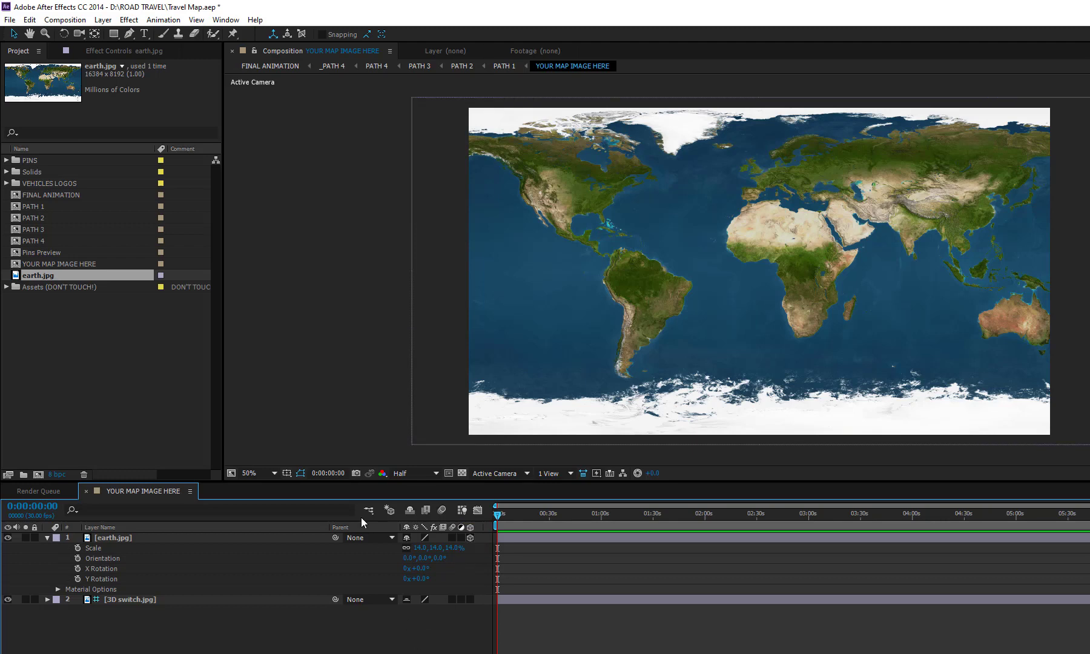
Launch the Travel Map.jsx script and dock its panel beside the viewer
left_click(10, 19)
mouse_move(90, 346)
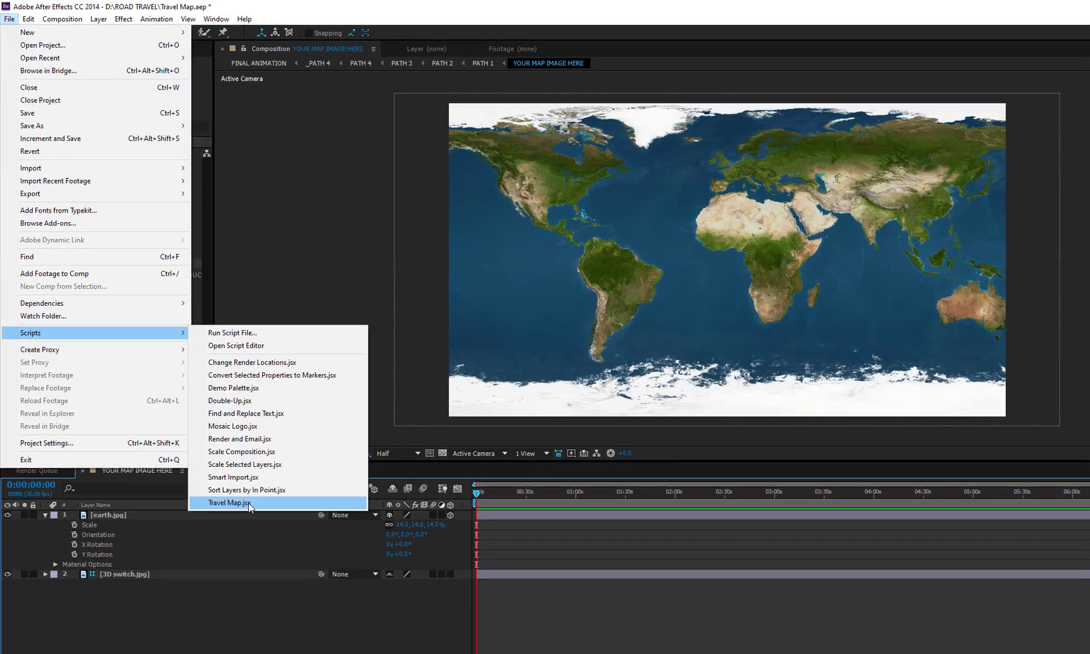
left_click(260, 526)
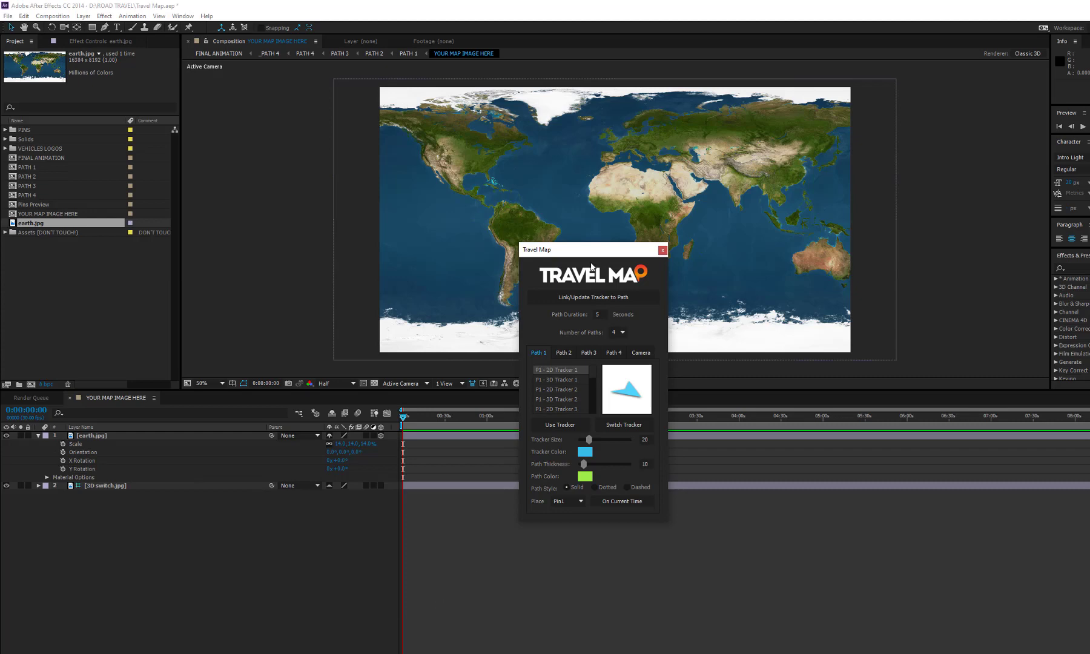
left_click_drag(590, 252, 942, 117)
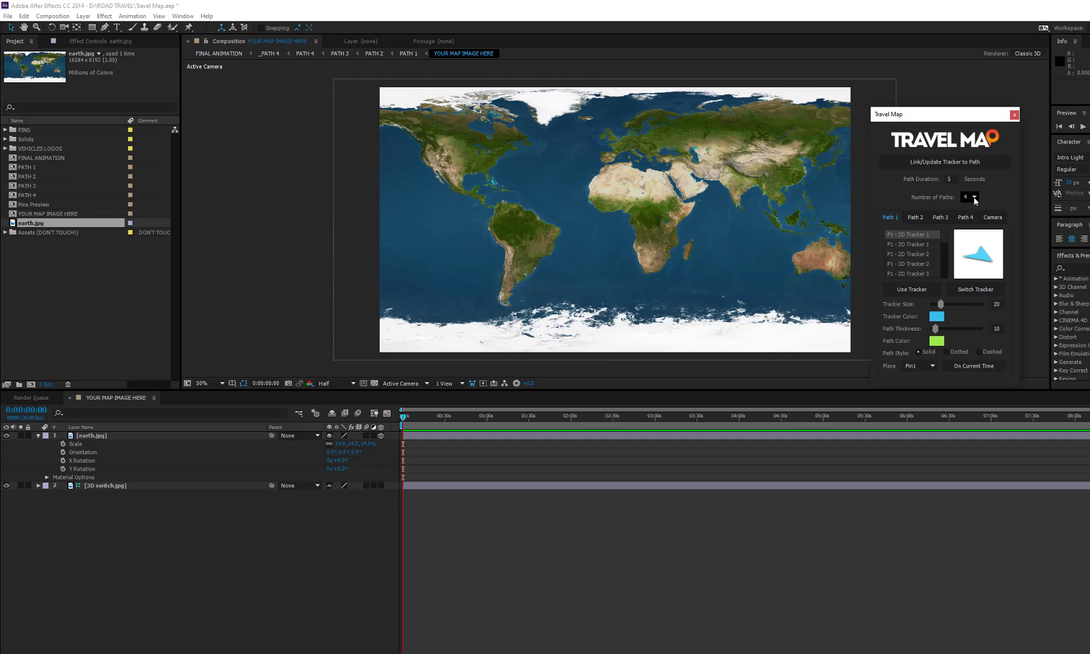
Set Number of Paths to 3 and show the Path 1 settings
left_click(975, 198)
left_click(965, 225)
left_click(889, 218)
Open the PATH 1 comp and select the DRAW YOUR PATH HERE layer for drawing
double_click(28, 167)
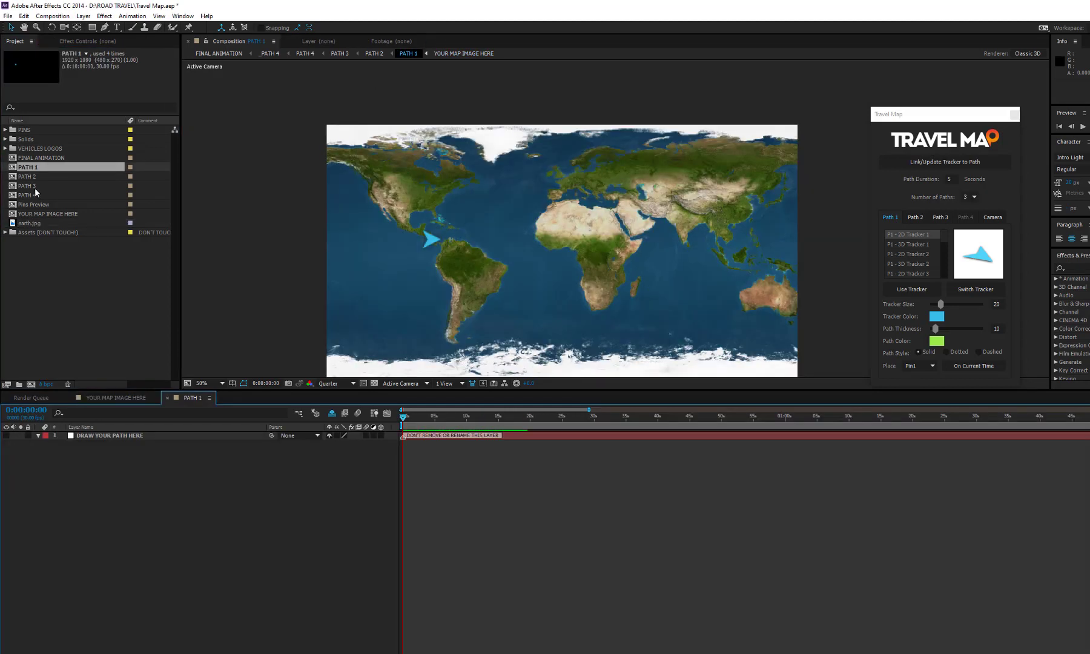
left_click(106, 436)
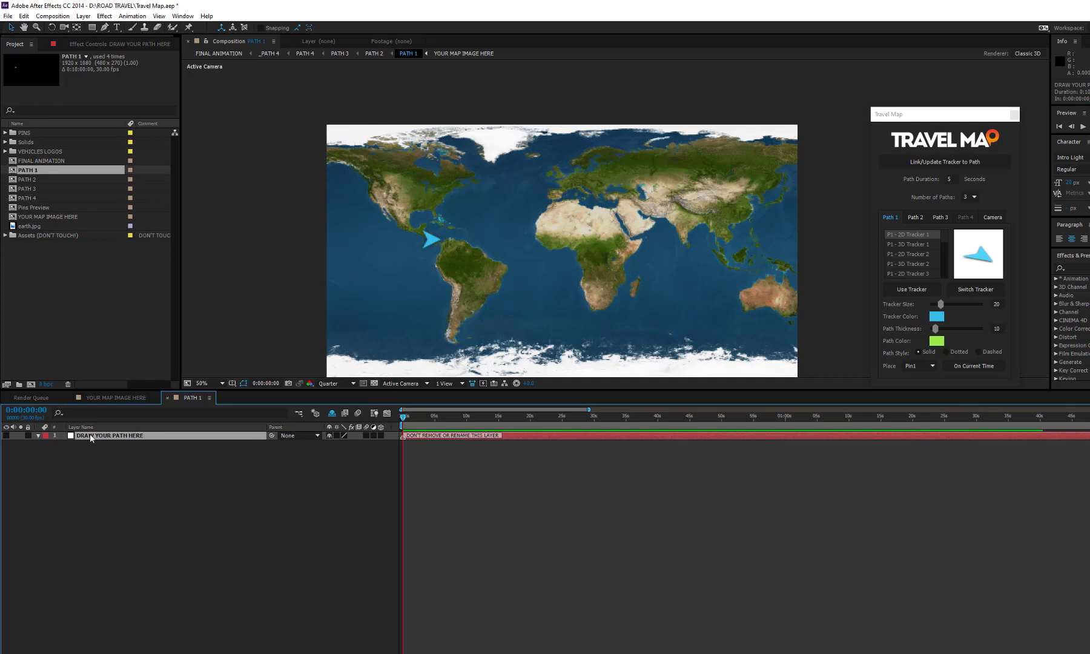
left_click(105, 28)
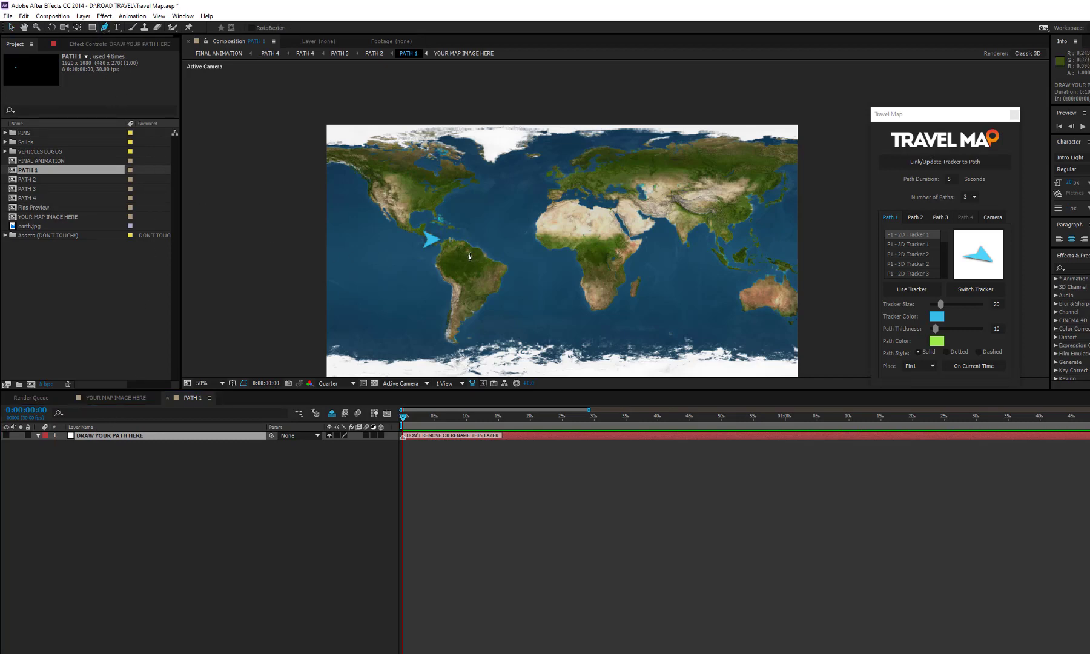
Draw a curved path from South America through Africa and India to Russia, smoothing the curves
left_click_drag(470, 252, 488, 244)
left_click_drag(584, 248, 612, 259)
left_click_drag(687, 227, 706, 204)
left_click_drag(663, 170, 639, 173)
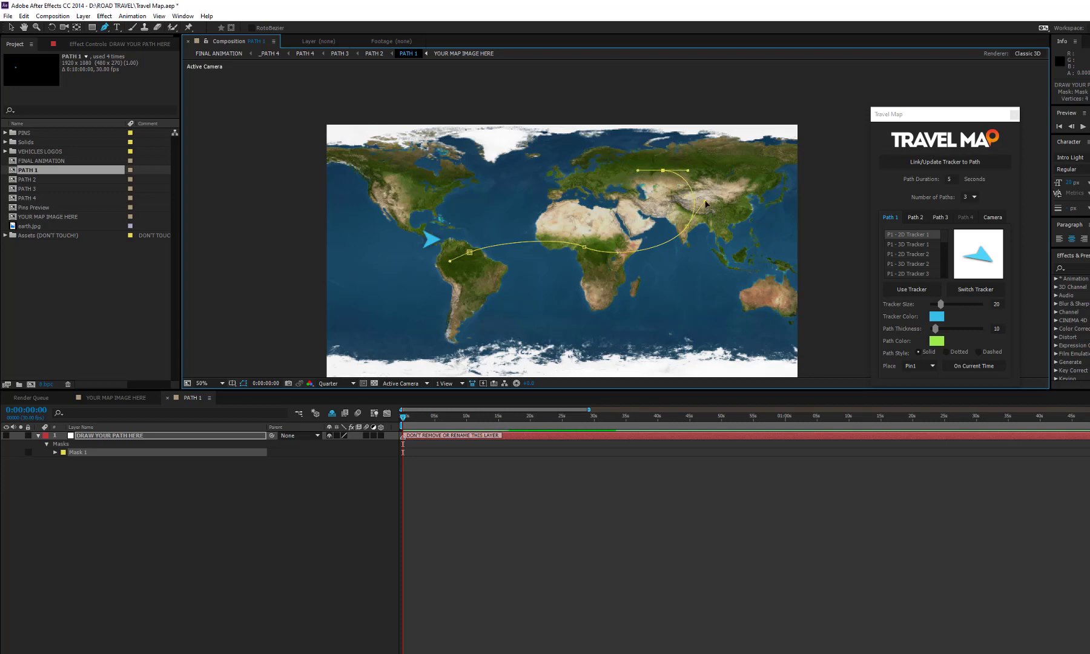
left_click_drag(706, 203, 704, 200)
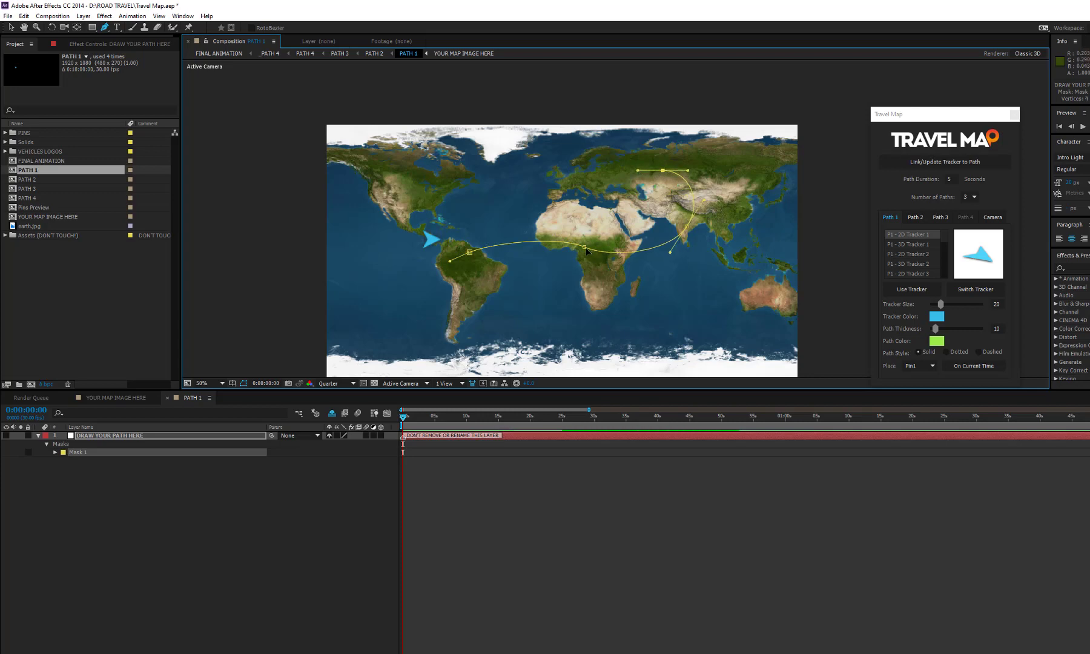
left_click(585, 248)
left_click_drag(616, 258, 615, 258)
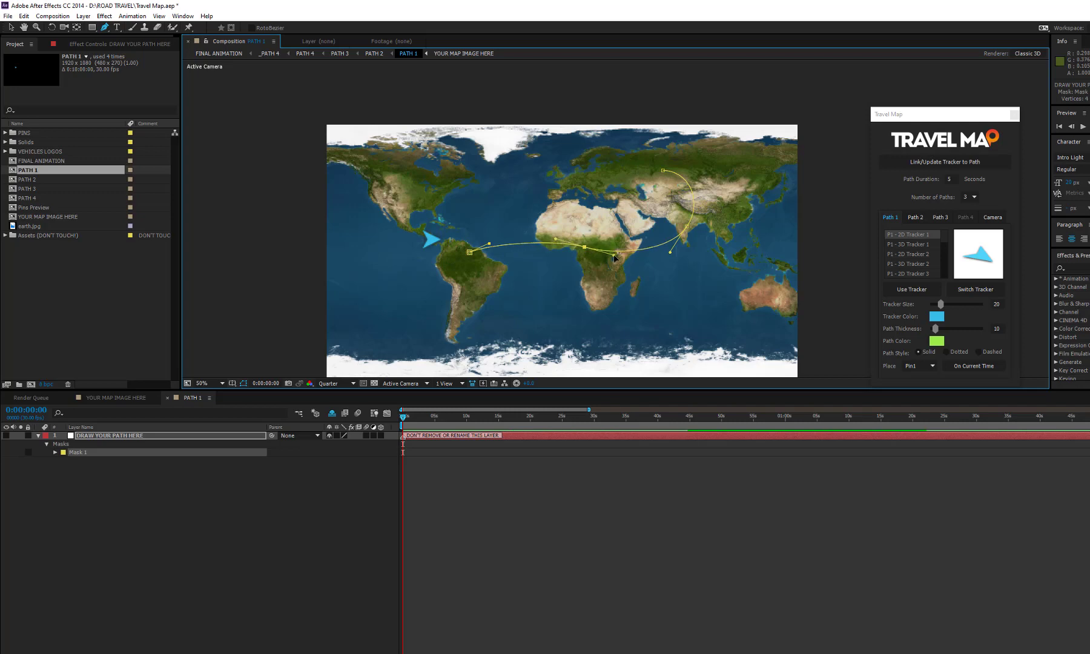
Link the tracker to the path with a 10-second duration and preview it
left_click(952, 178)
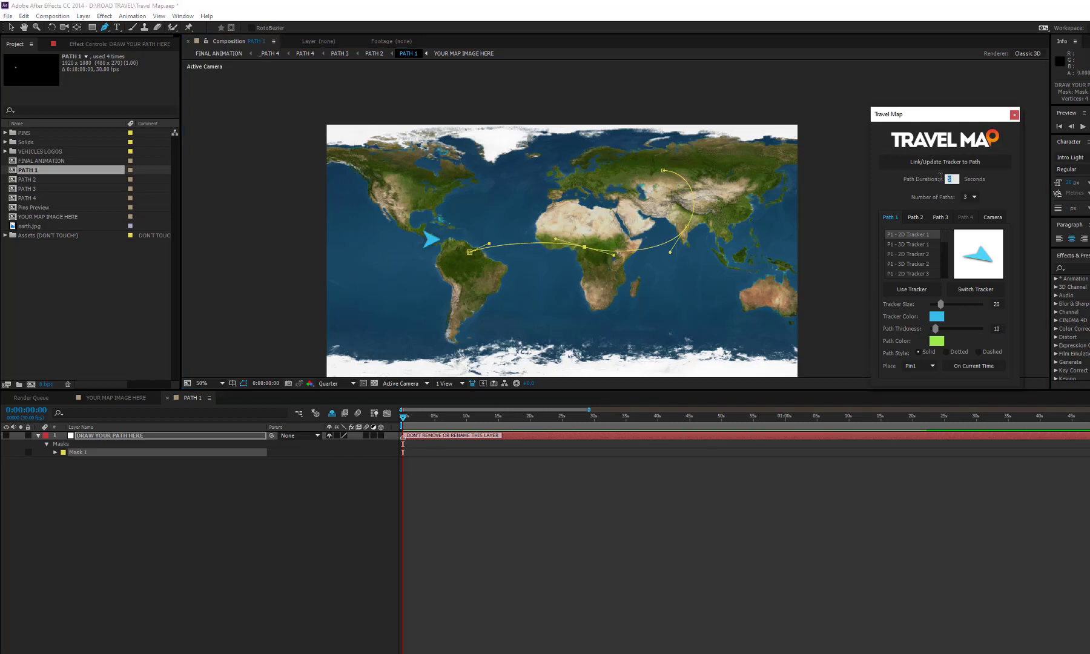
key("Return")
left_click(933, 163)
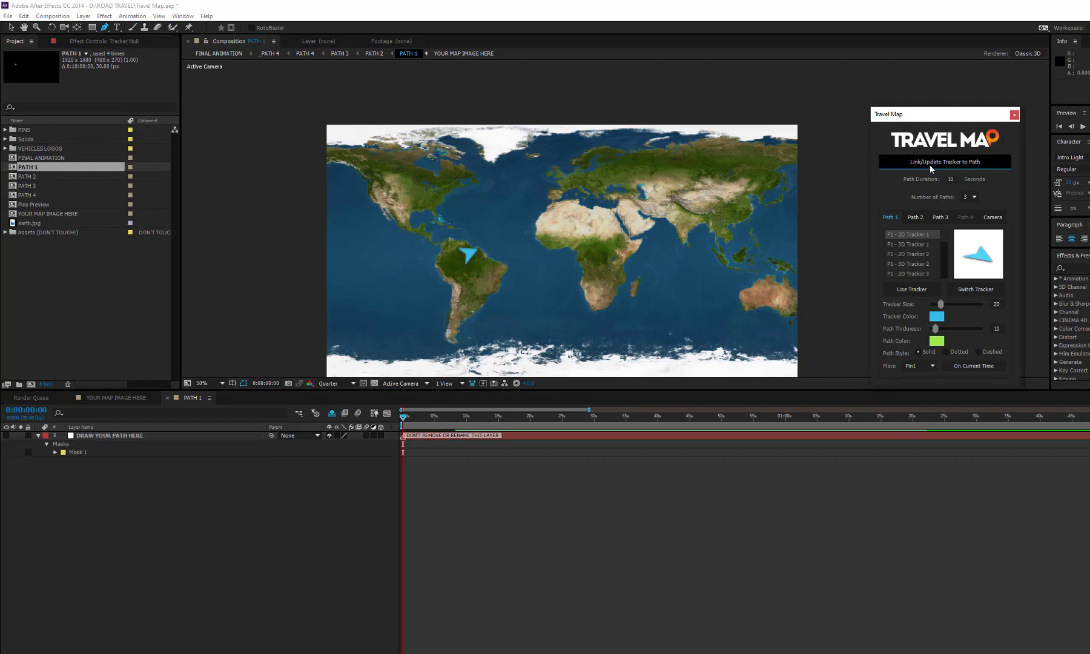
left_click_drag(403, 418, 470, 417)
Change the path duration to 15 seconds, relink the tracker, and preview the animation
left_click(947, 178)
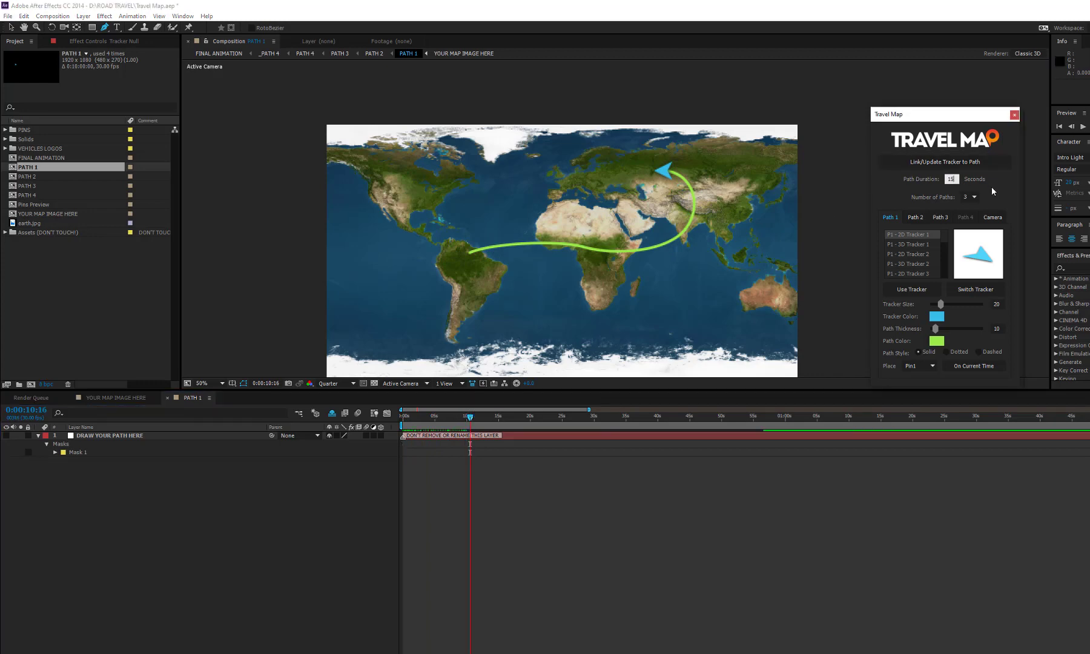
key("Return")
left_click(961, 163)
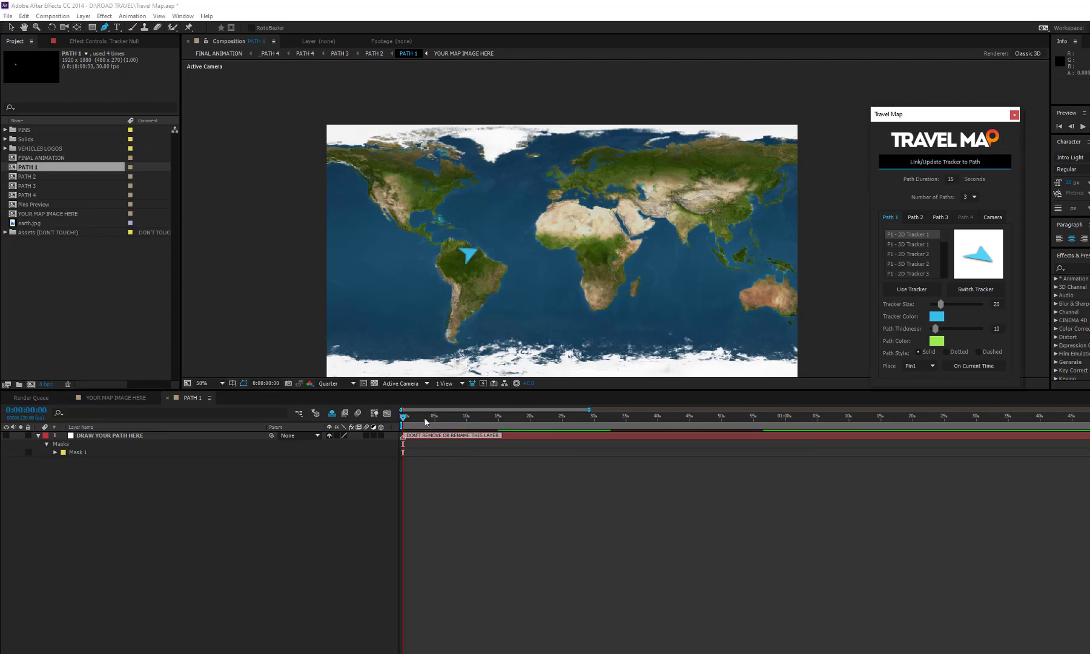
left_click_drag(405, 420, 506, 417)
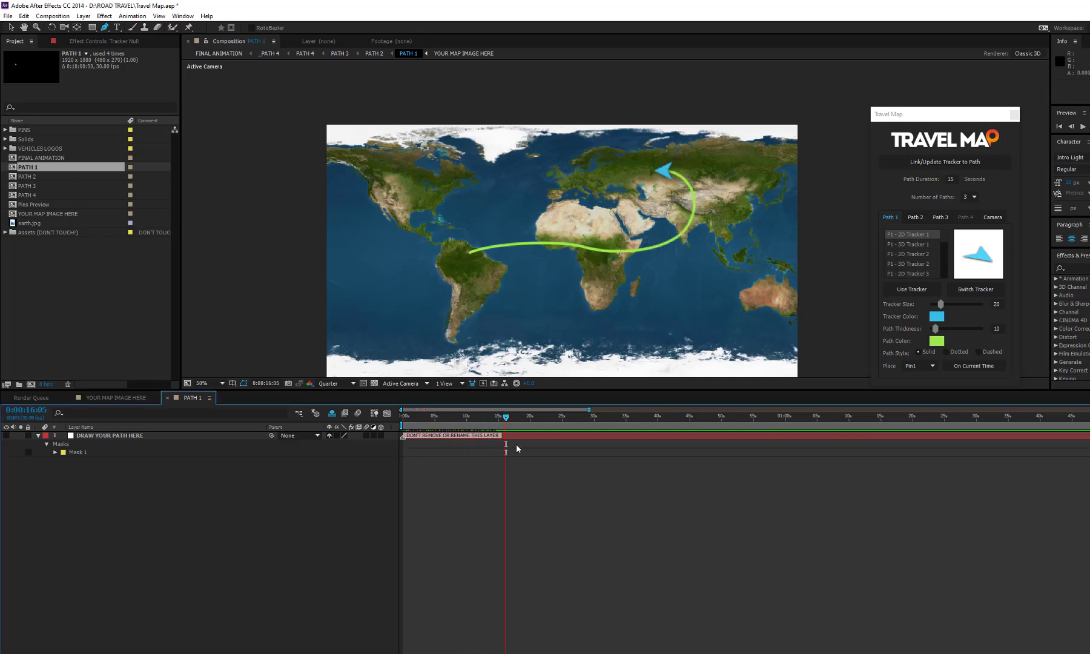
Move Mask 1's middle vertex south and reshape the curves near India and the Atlantic
left_click(81, 453)
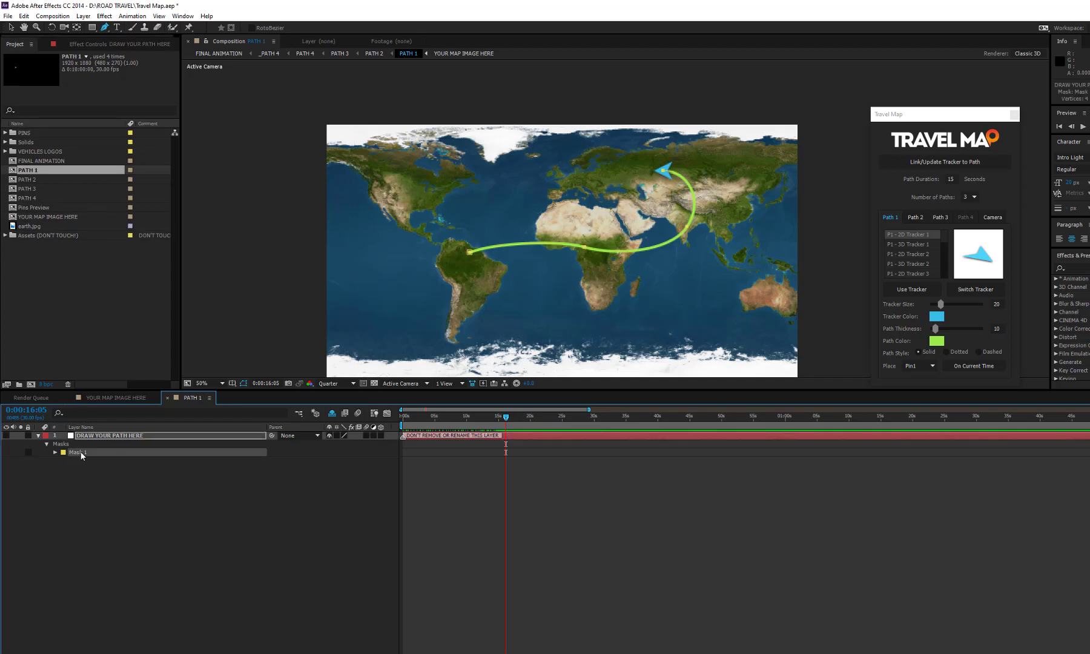
left_click(586, 250)
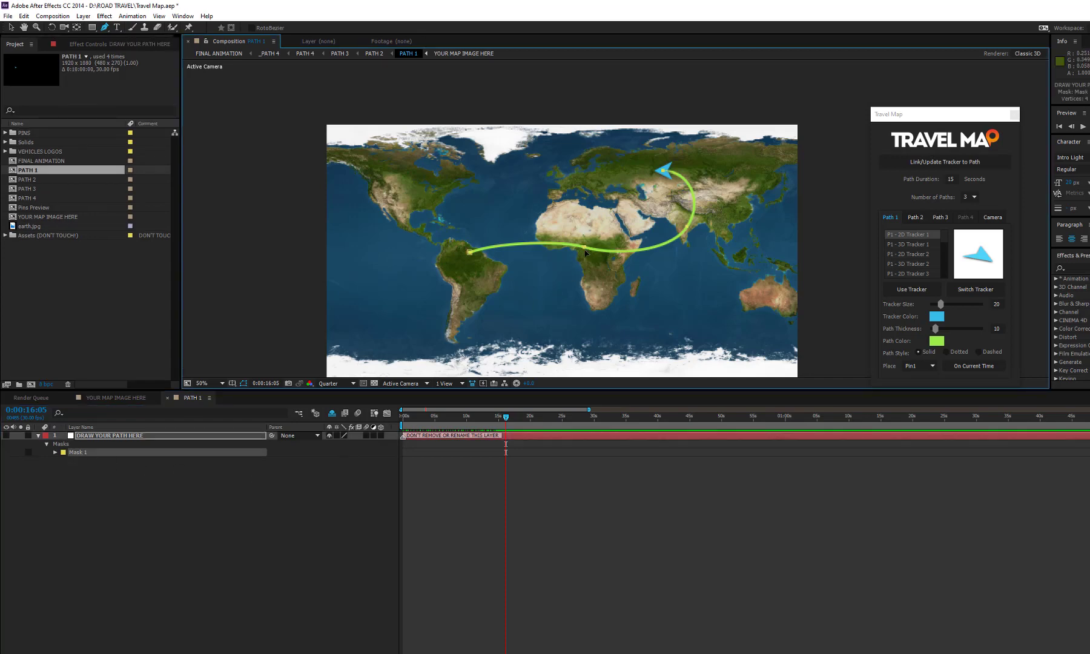
key("v")
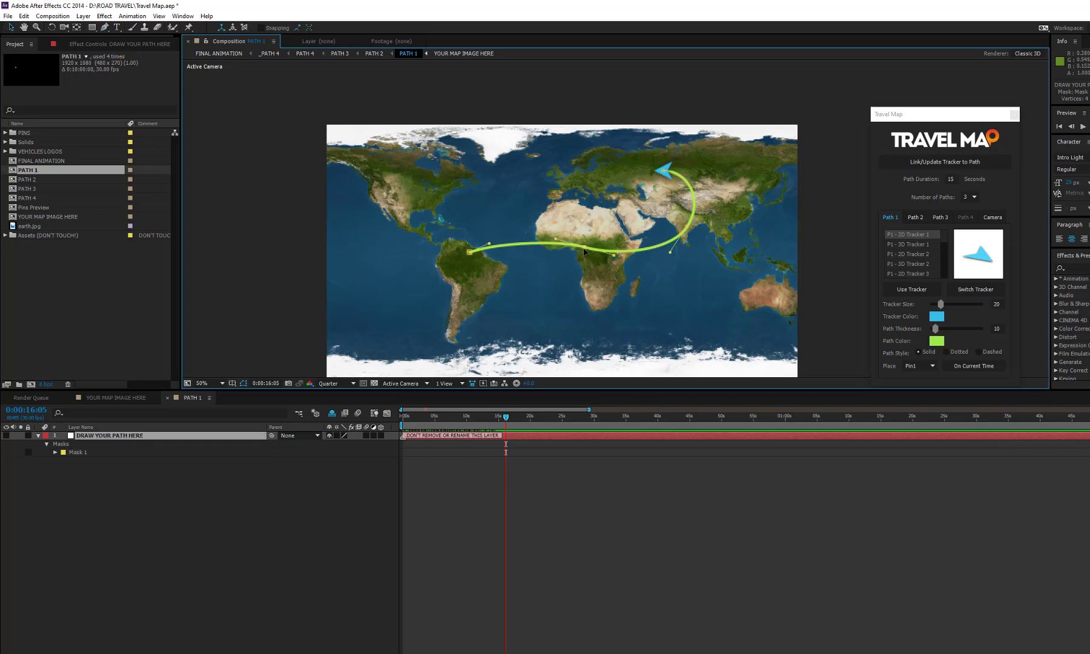
left_click_drag(586, 253, 575, 312)
left_click_drag(677, 260, 673, 276)
mouse_move(547, 291)
left_mouse_down()
mouse_move(522, 294)
mouse_move(532, 295)
left_mouse_up()
Relink the tracker to the reshaped route and preview it
left_click_drag(506, 420, 441, 420)
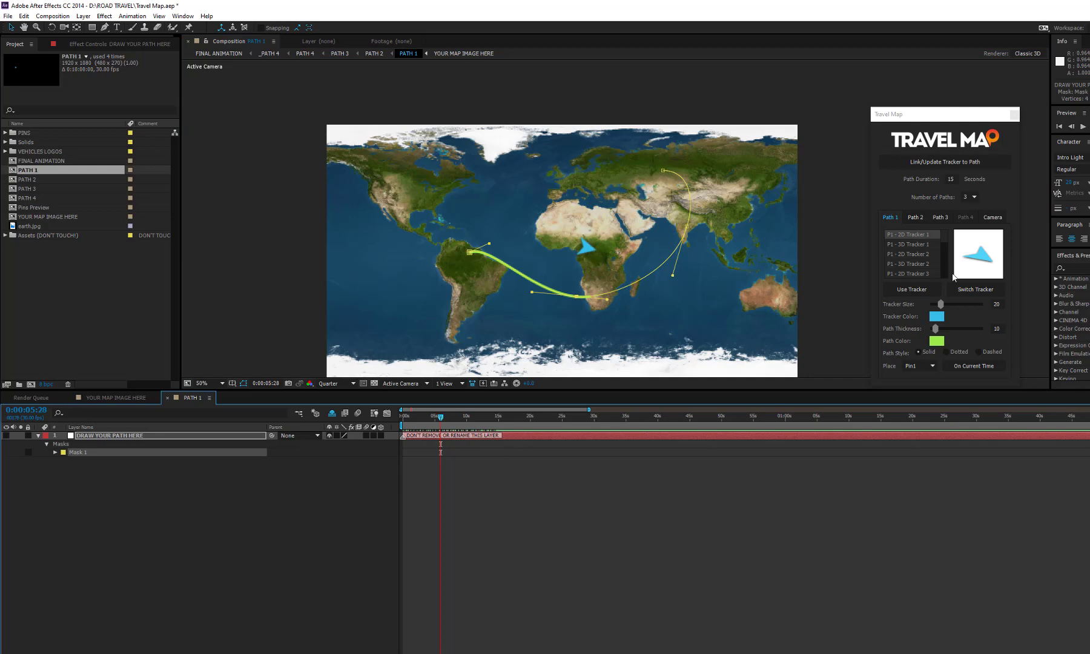
left_click(950, 167)
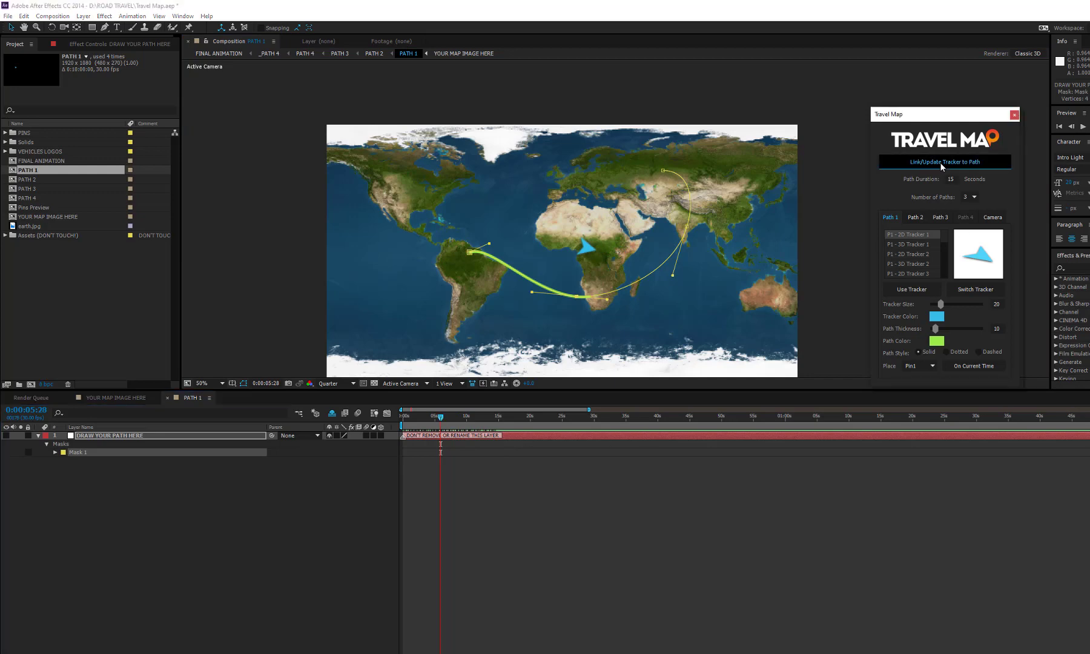
left_click_drag(403, 417, 502, 416)
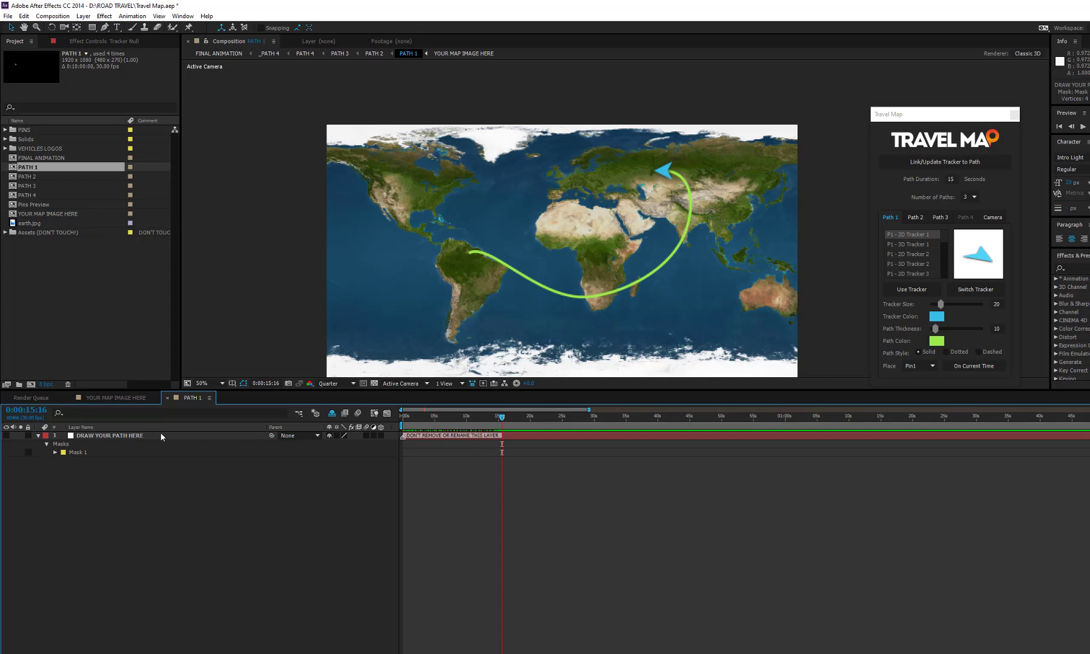
Delete Mask 1 from the DRAW YOUR PATH HERE layer
left_click(64, 451)
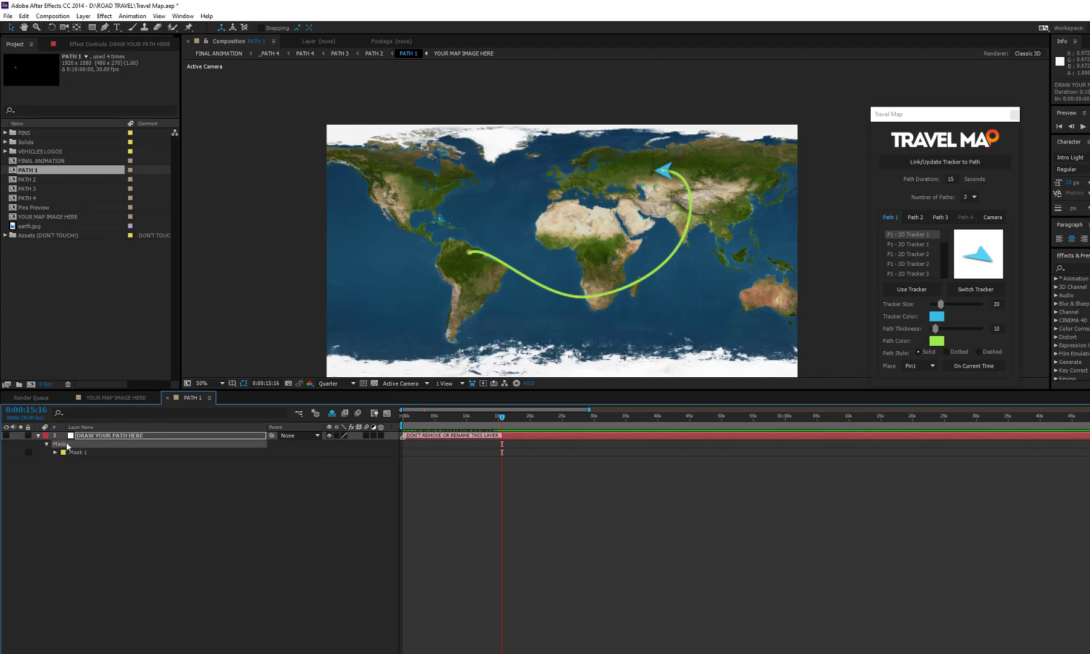
key("Delete")
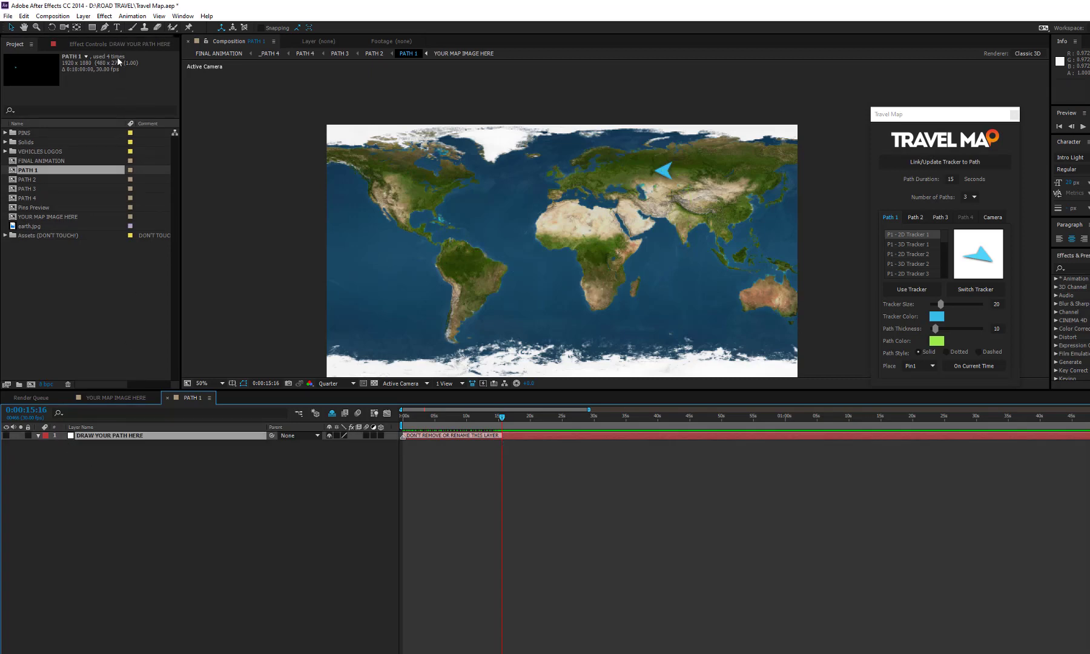
Draw a four-point S-curve from South America to East Asia, link the tracker, and preview
left_click(104, 27)
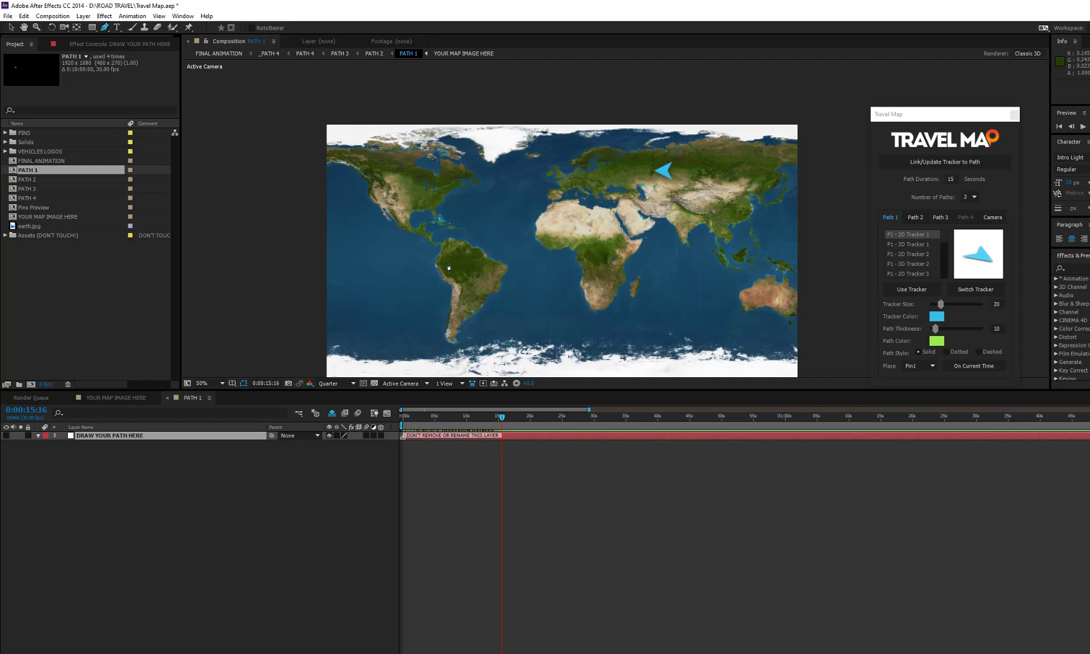
left_click(449, 264)
left_click(524, 283)
left_click(699, 270)
left_click(731, 194)
left_click_drag(585, 231, 599, 230)
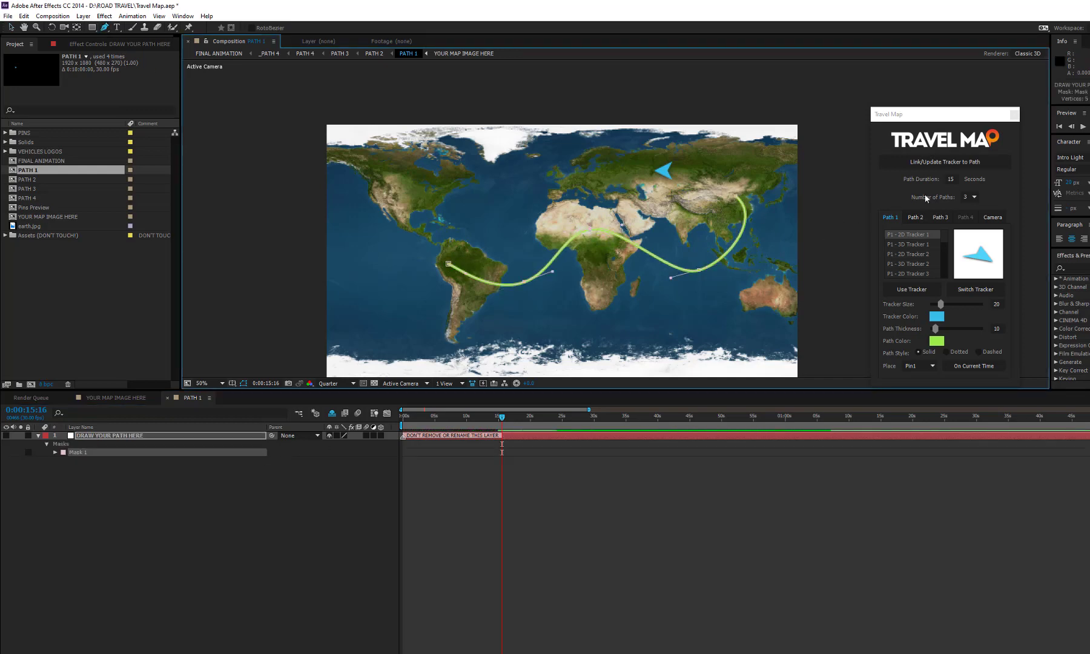
left_click(933, 162)
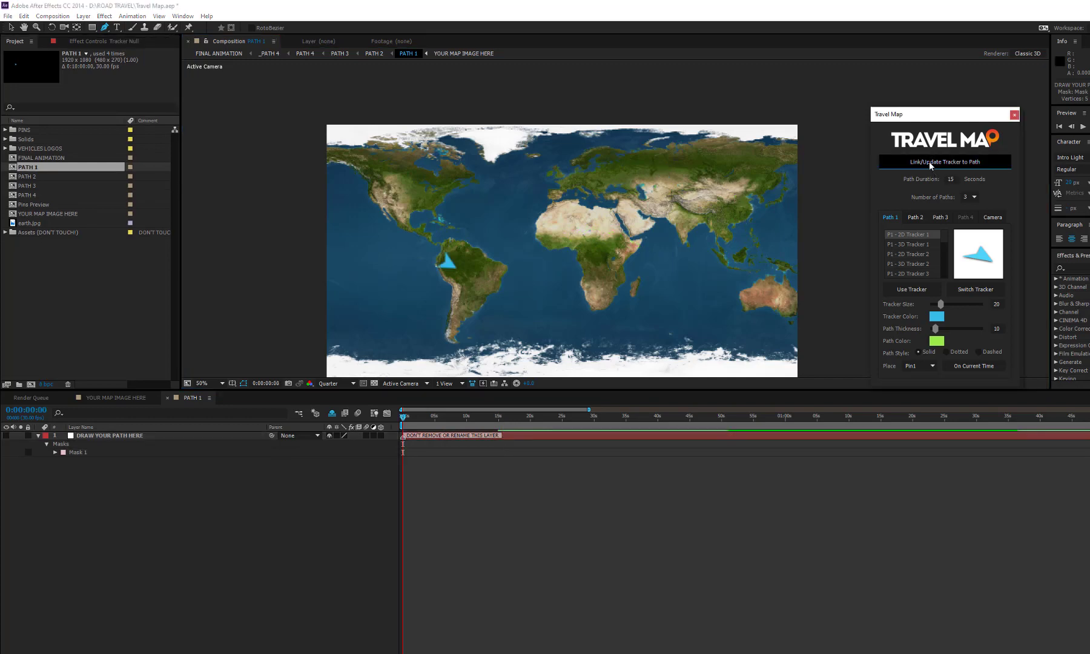
left_click_drag(404, 417, 507, 402)
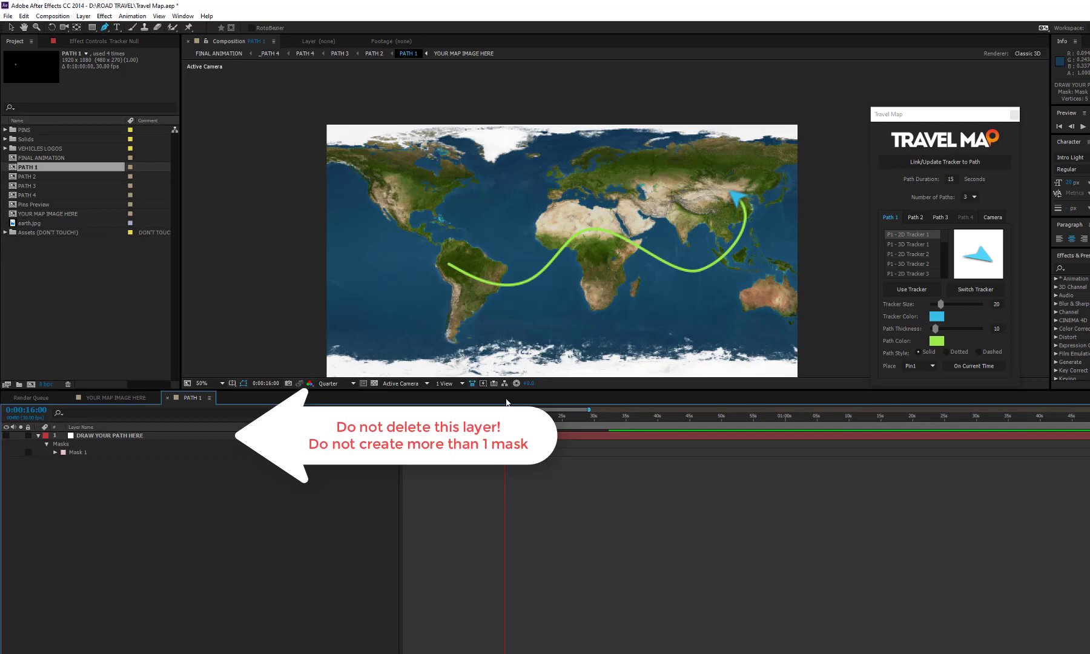
Open PATH 2 and pen-draw a curved route from Canada through Spain and Russia to China
left_click(30, 177)
double_click(30, 178)
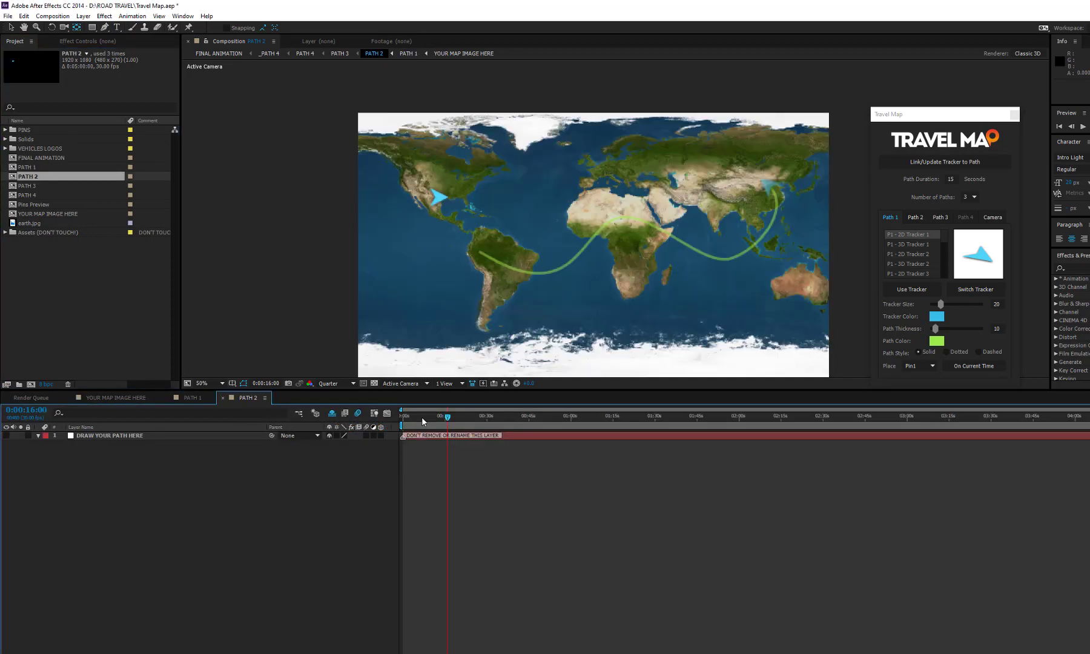
left_click_drag(405, 419, 449, 418)
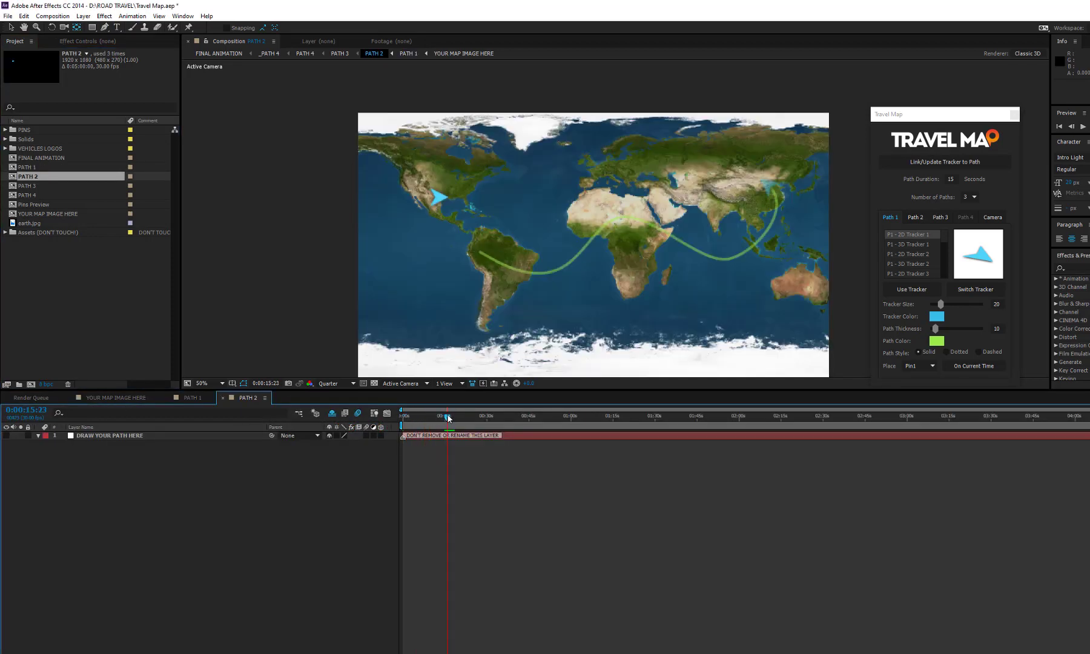
left_click(95, 439)
left_click(105, 27)
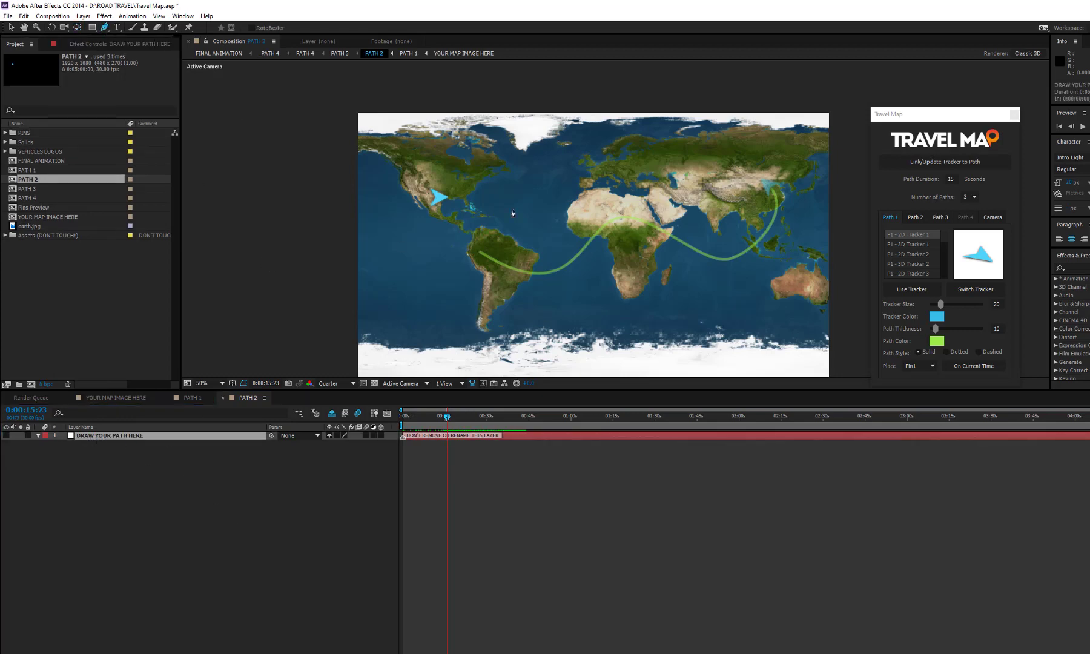
left_click_drag(470, 167, 495, 174)
left_click_drag(592, 183, 621, 177)
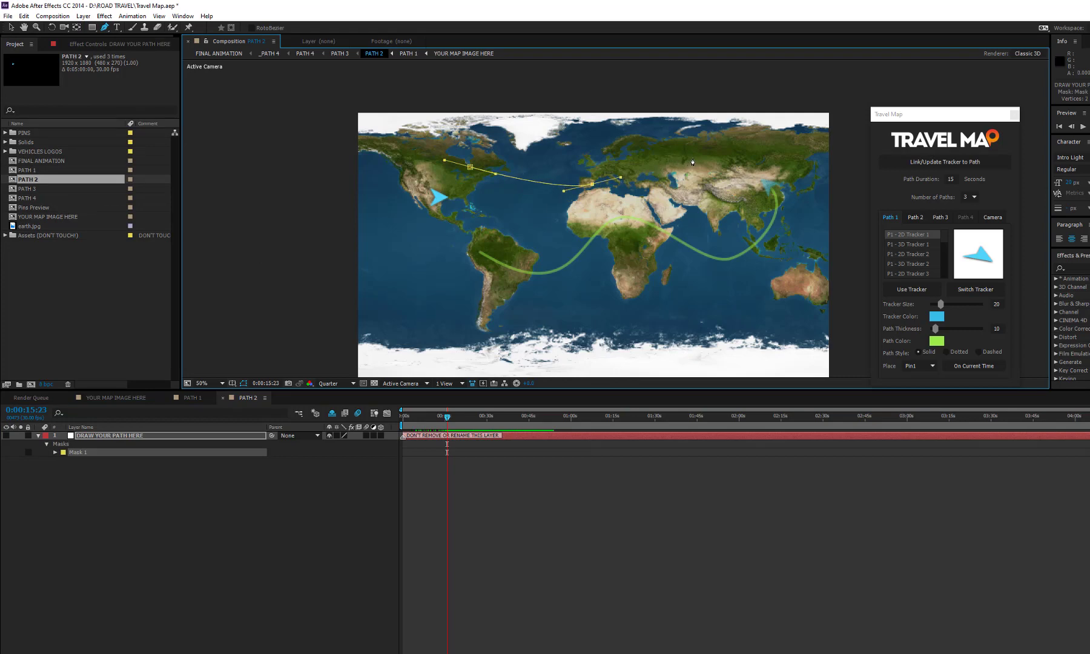
left_click_drag(695, 157, 714, 161)
left_click(745, 201)
left_click_drag(746, 206, 747, 212)
Set the path duration to 14 and link the tracker to the yellow route
left_click(955, 179)
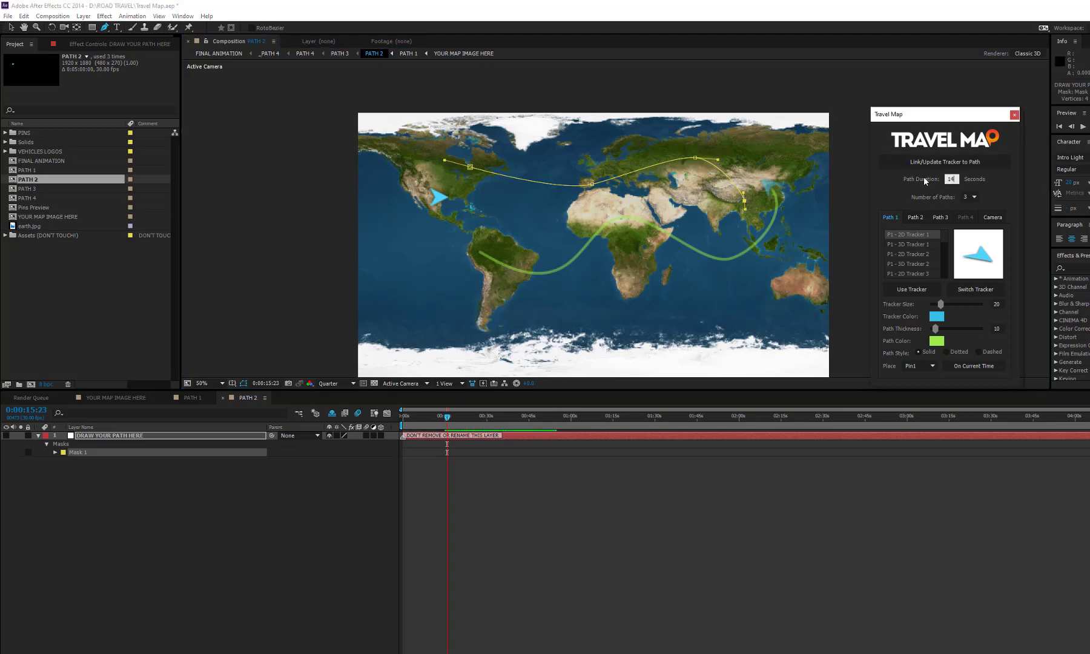
type("14")
left_click(935, 162)
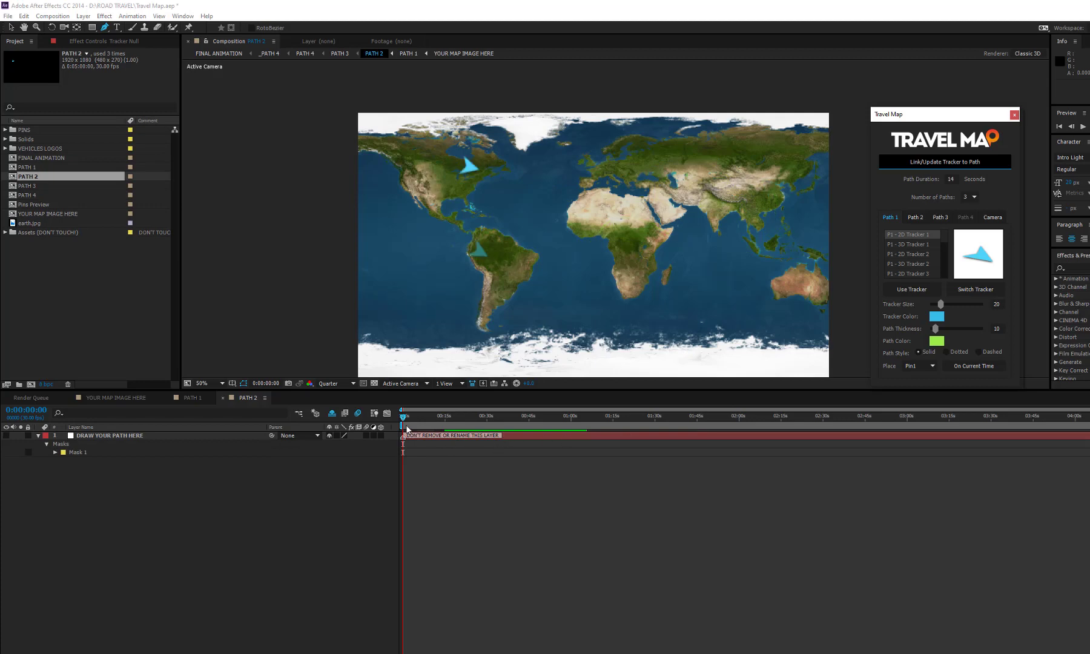
left_click_drag(403, 418, 449, 418)
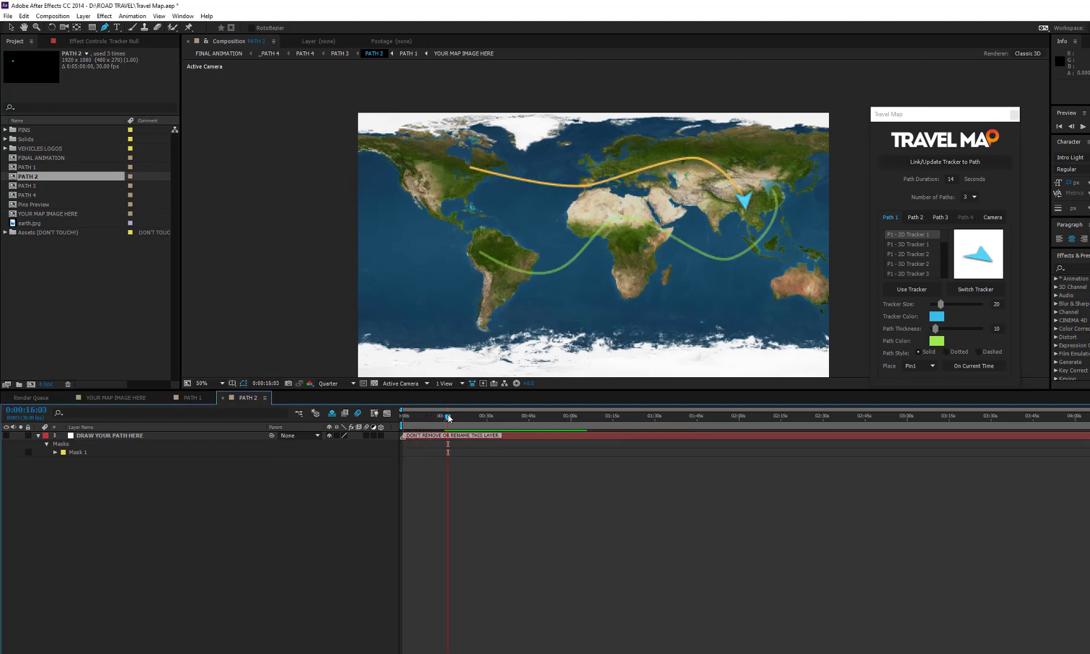
In PATH 3, draw a two-point route from southern South America to southern Africa, linked at duration 15
double_click(31, 187)
key("Home")
left_click(121, 435)
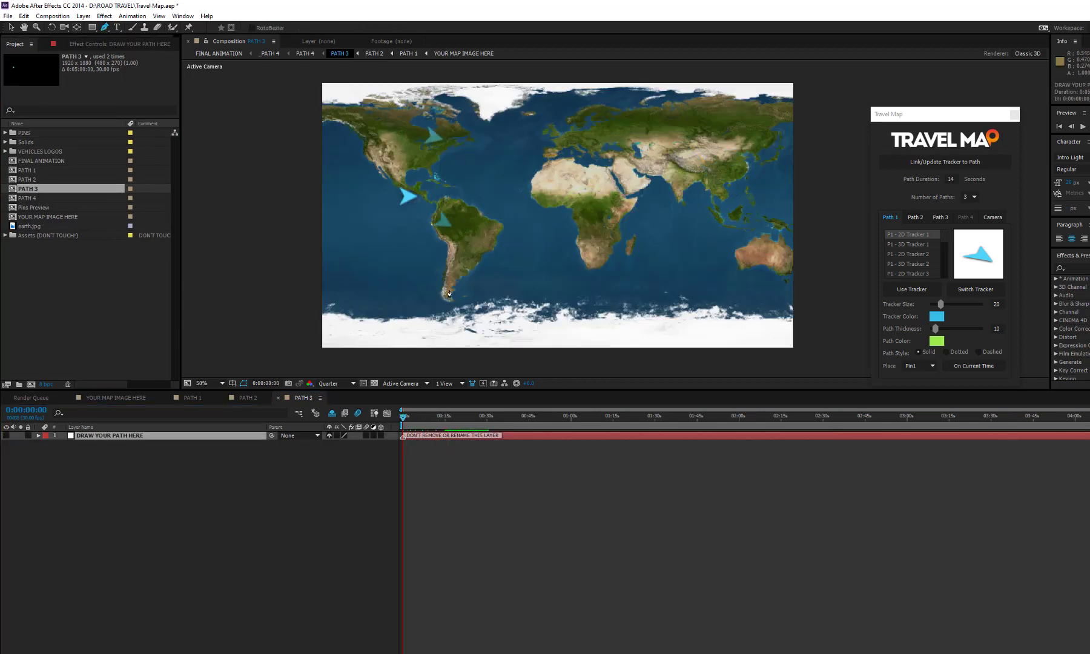
left_click_drag(447, 291, 469, 279)
left_click_drag(615, 237, 660, 238)
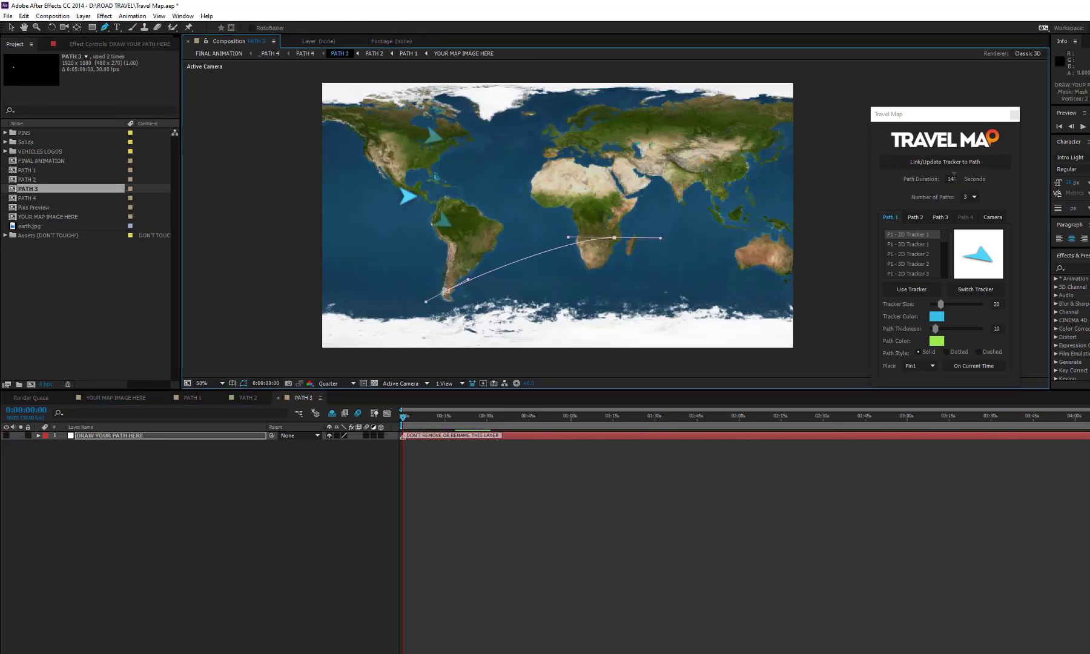
left_click(925, 188)
type("15")
left_click(945, 162)
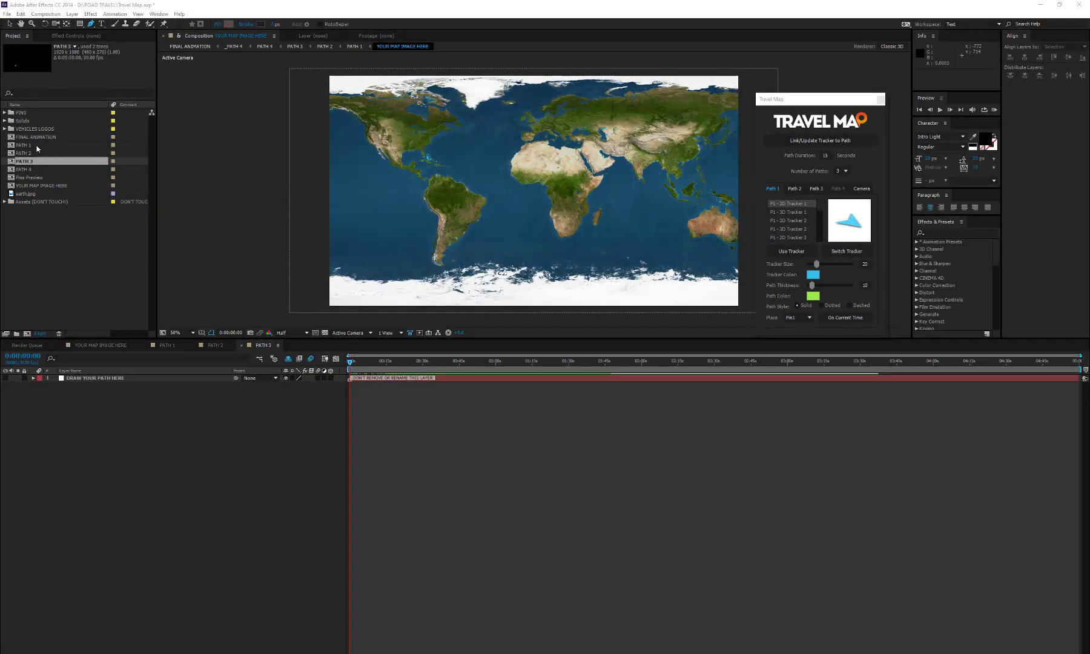
In FINAL ANIMATION, set the camera to follow tracker 3 and scrub to check the pan
left_click(34, 139)
double_click(34, 138)
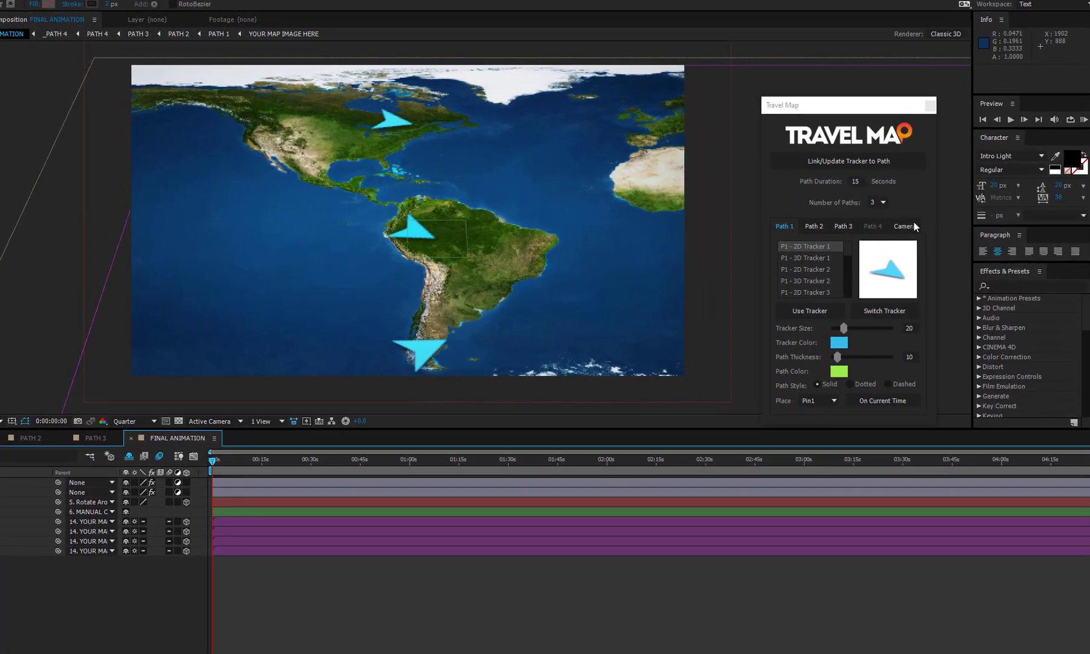
left_click(904, 228)
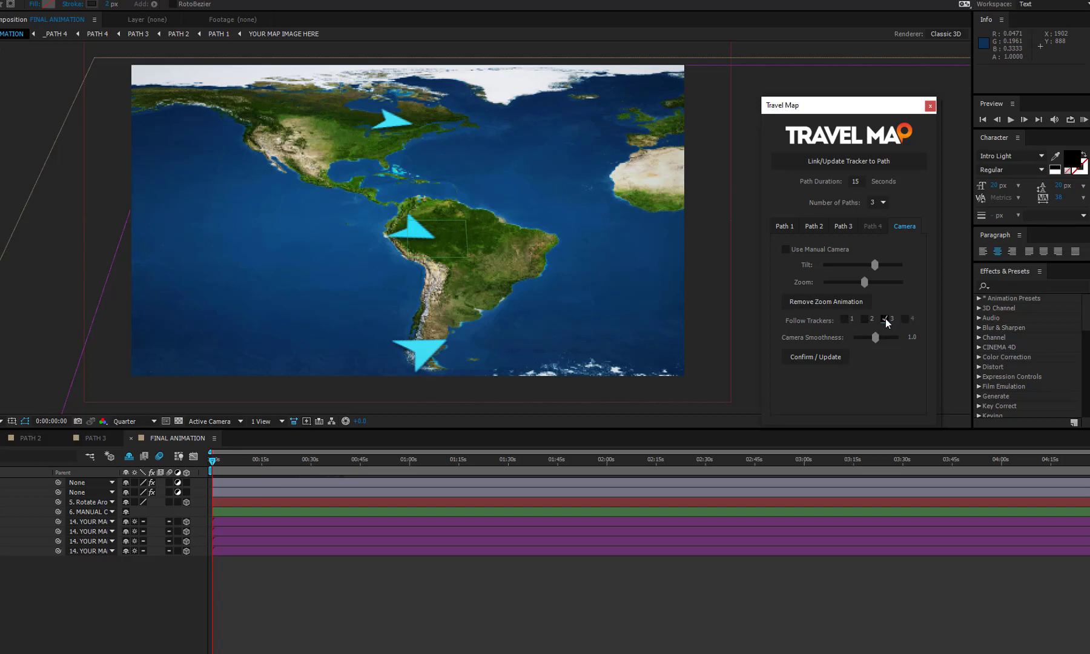
left_click(819, 357)
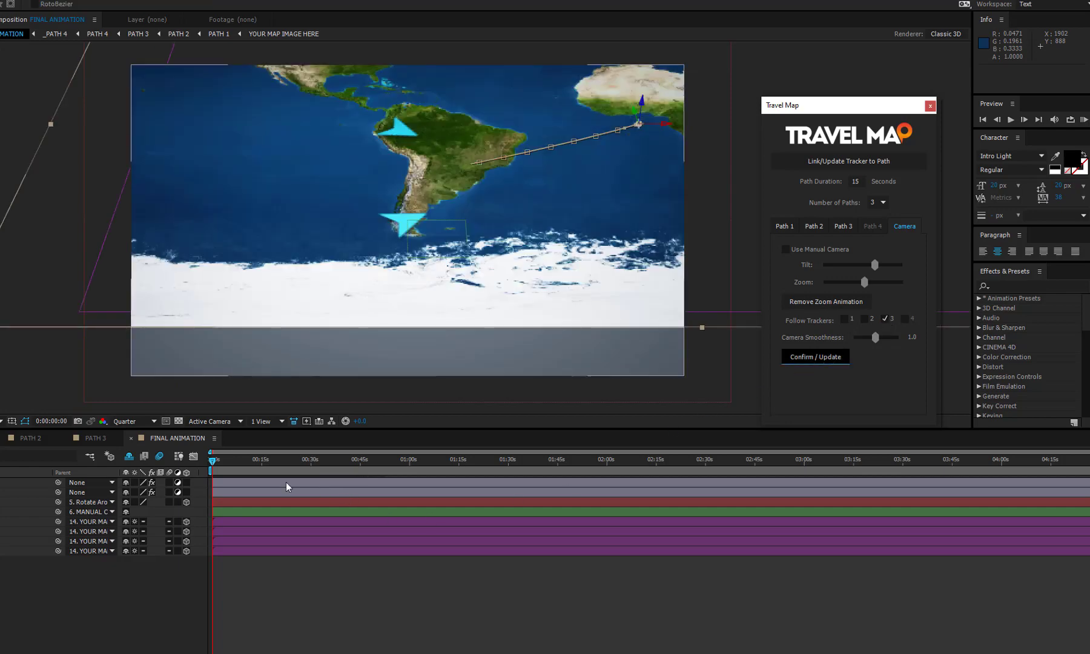
left_click(216, 461)
mouse_move(216, 462)
left_mouse_down()
mouse_move(259, 461)
mouse_move(212, 462)
left_mouse_up()
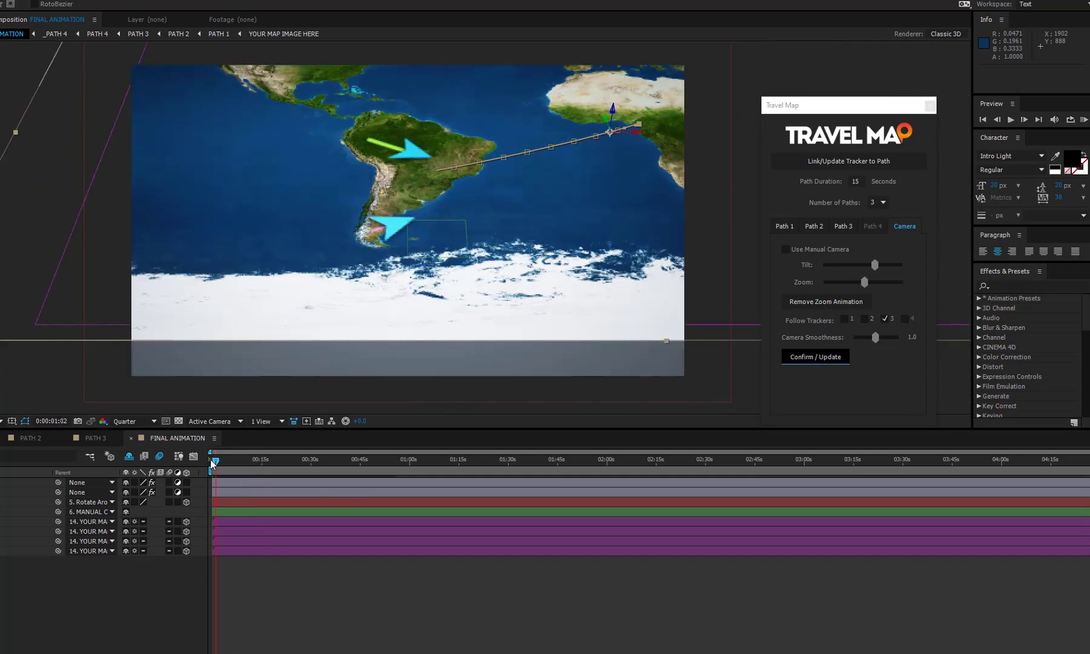
Lower the camera tilt slightly and preview the routes at the new angle
left_click_drag(873, 264, 883, 265)
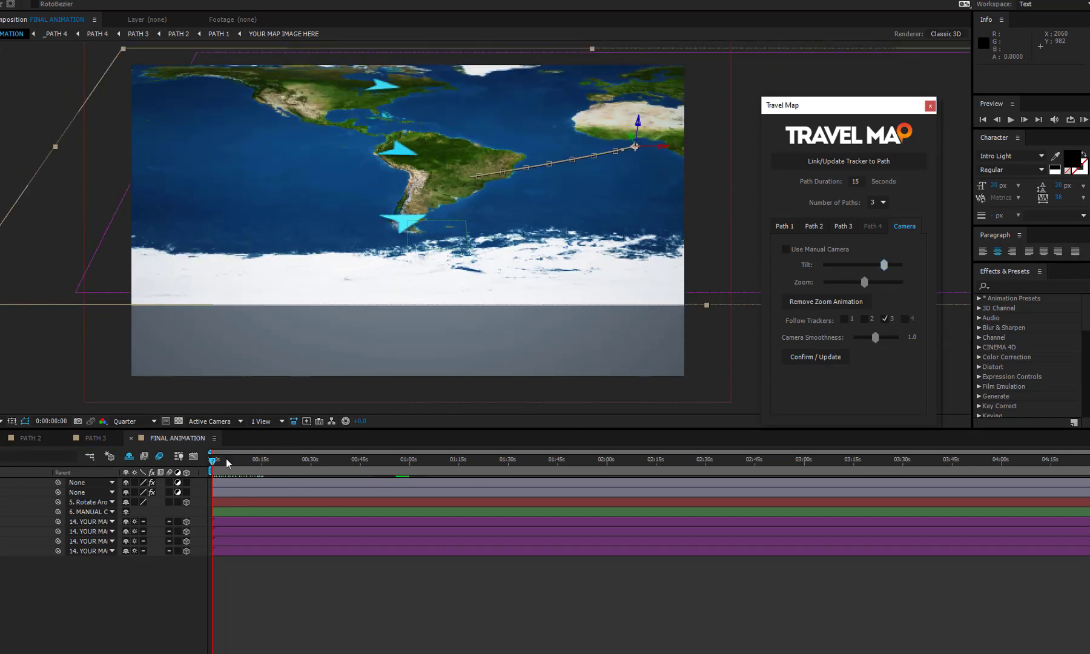
left_click_drag(213, 466, 259, 459)
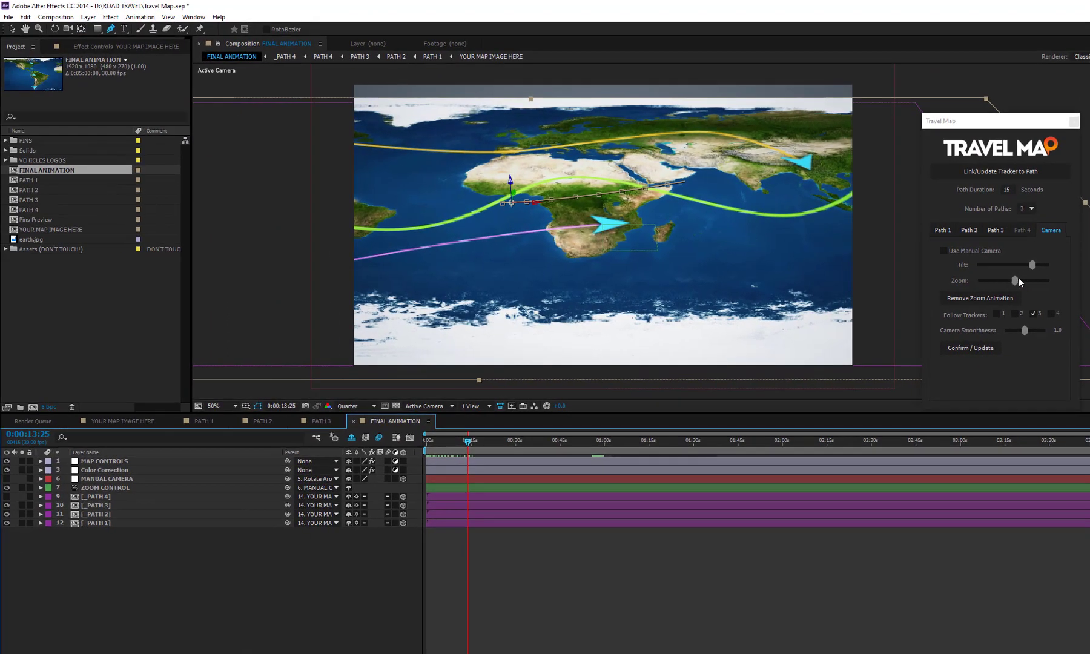
left_click(40, 488)
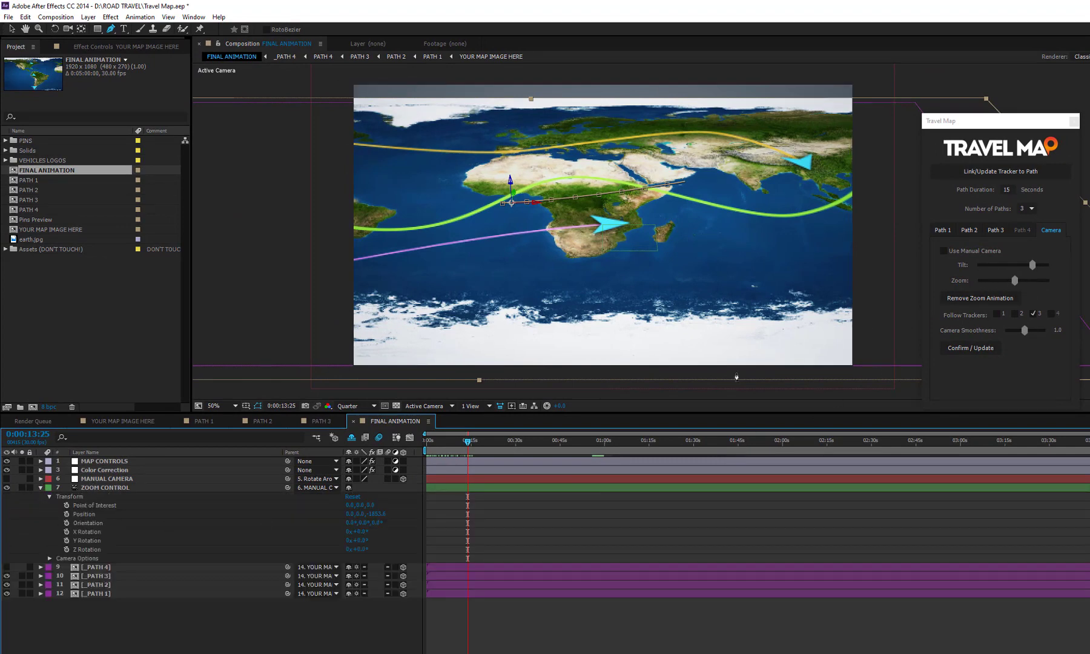
Keyframe the zoom: pulled back at 0:00, closer at 0:00:07:11, back out at 0:00:13:20
left_click_drag(428, 444, 410, 444)
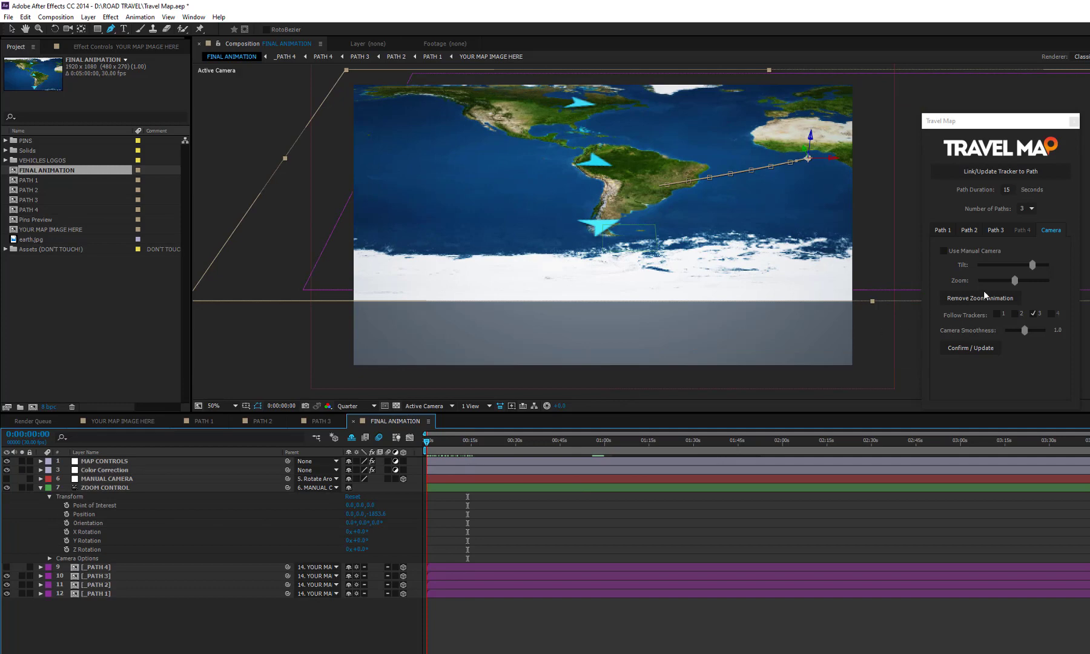
left_click_drag(1017, 279, 1009, 280)
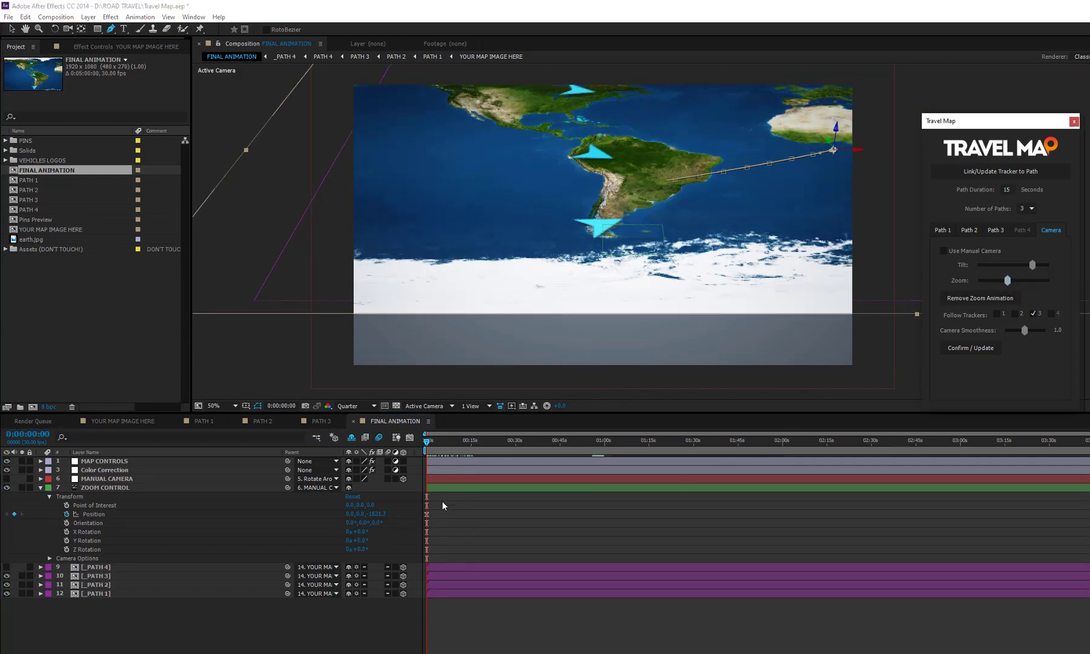
left_click_drag(429, 445, 450, 445)
left_click(1008, 280)
left_click_drag(1008, 279, 995, 280)
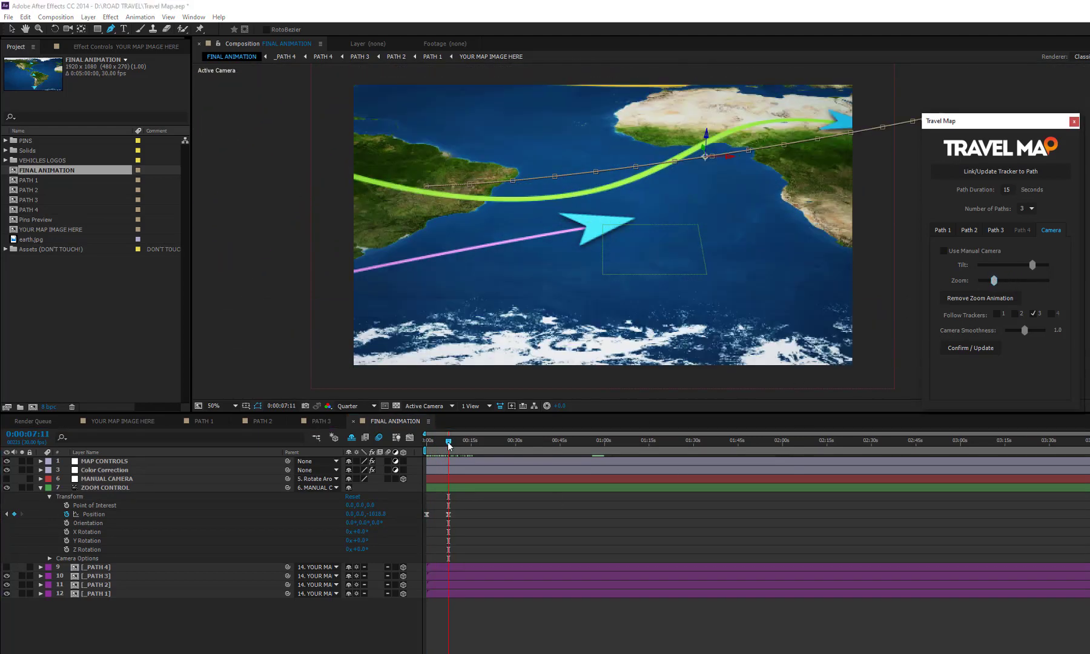
key("space")
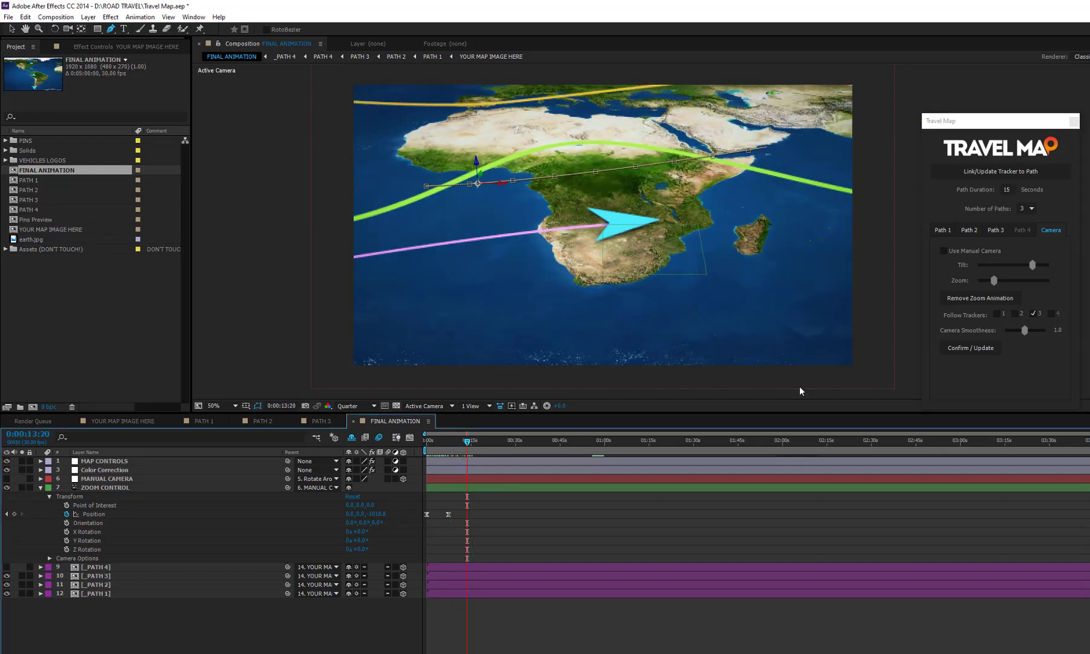
left_click_drag(994, 281, 1009, 282)
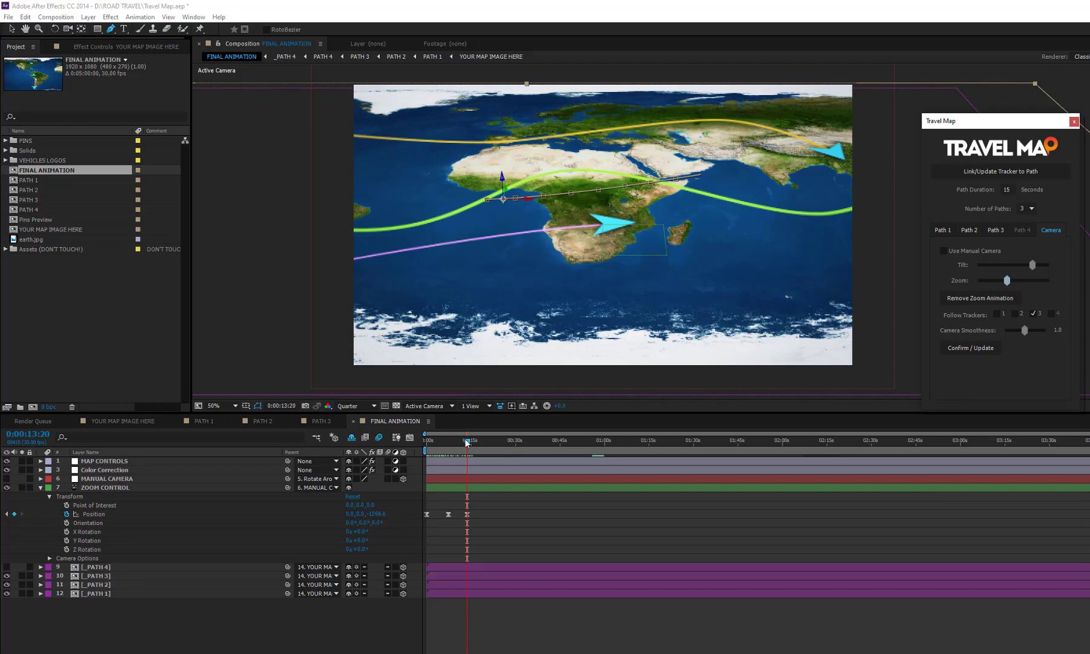
Zoom closer at 0:00:06:25 and set the first-frame Position Z to about -882.7 on South America
left_click_drag(466, 444, 438, 444)
left_click_drag(375, 516, 436, 516)
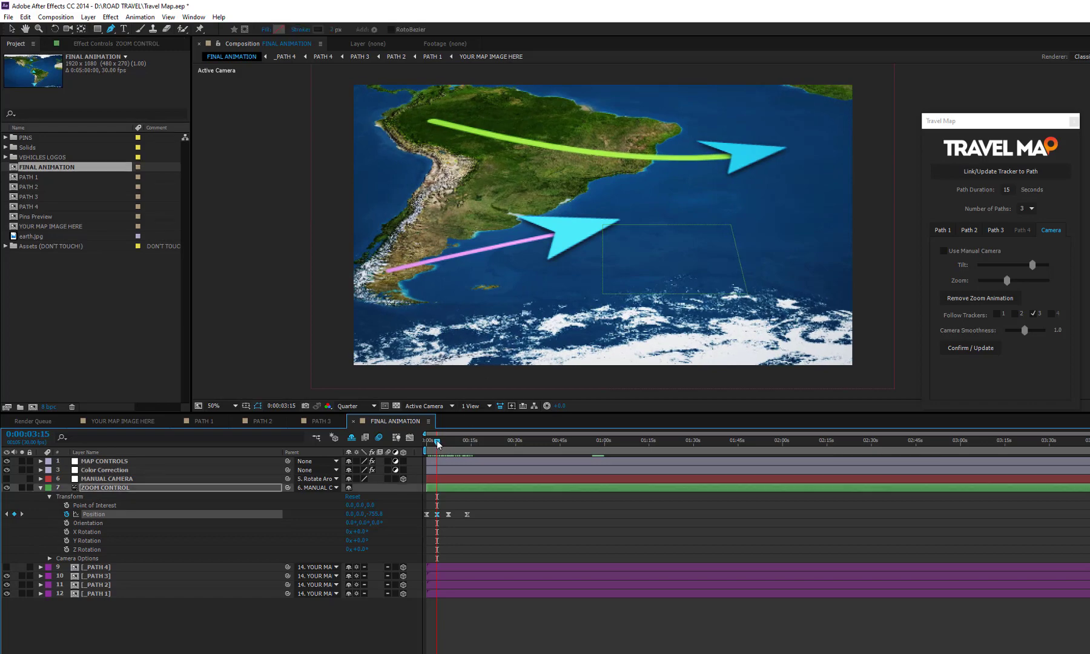
left_click_drag(439, 446, 471, 434)
key("Home")
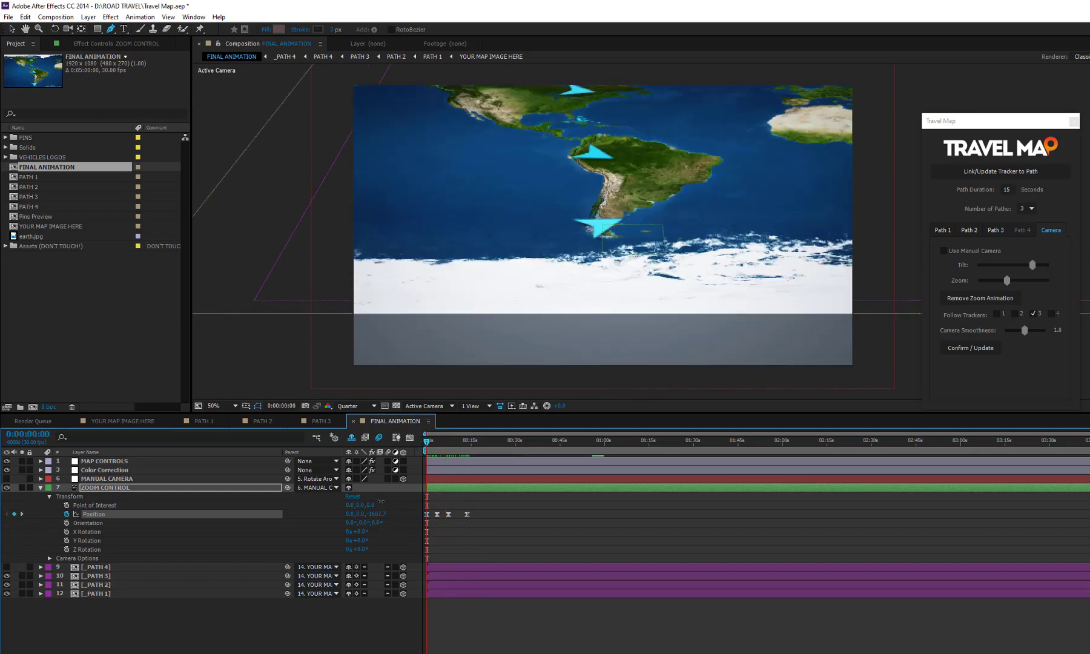
left_click_drag(381, 501, 472, 501)
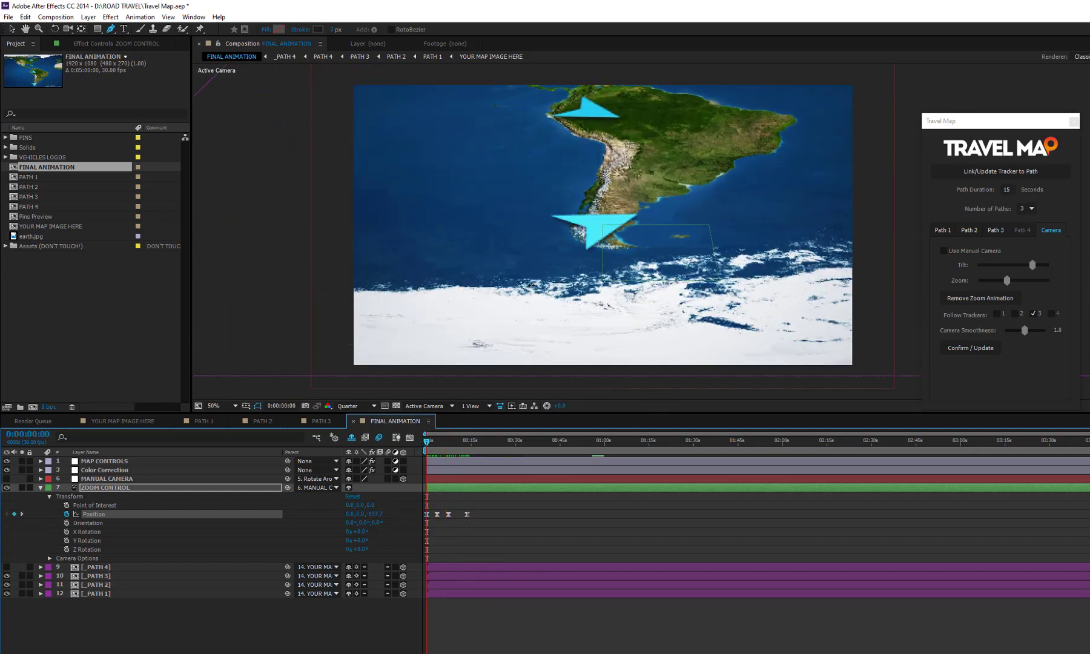
left_click_drag(531, 286, 530, 296)
mouse_move(428, 445)
left_mouse_down()
mouse_move(469, 442)
mouse_move(388, 442)
left_mouse_up()
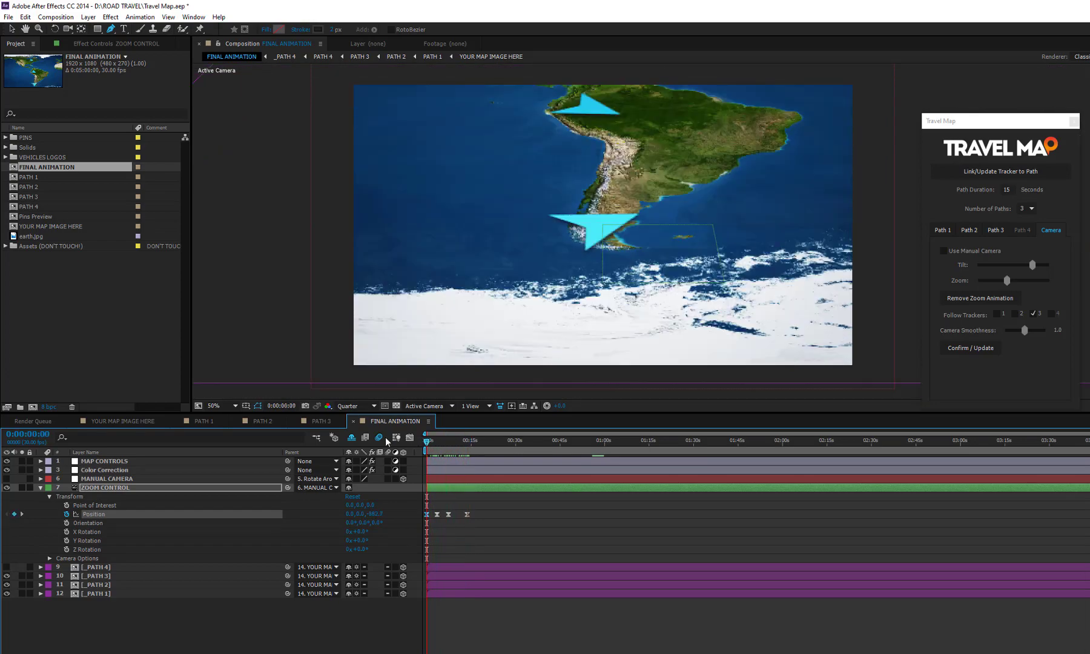
Remove the zoom animation and make the camera follow trackers 1, 2 and 3
left_click(989, 297)
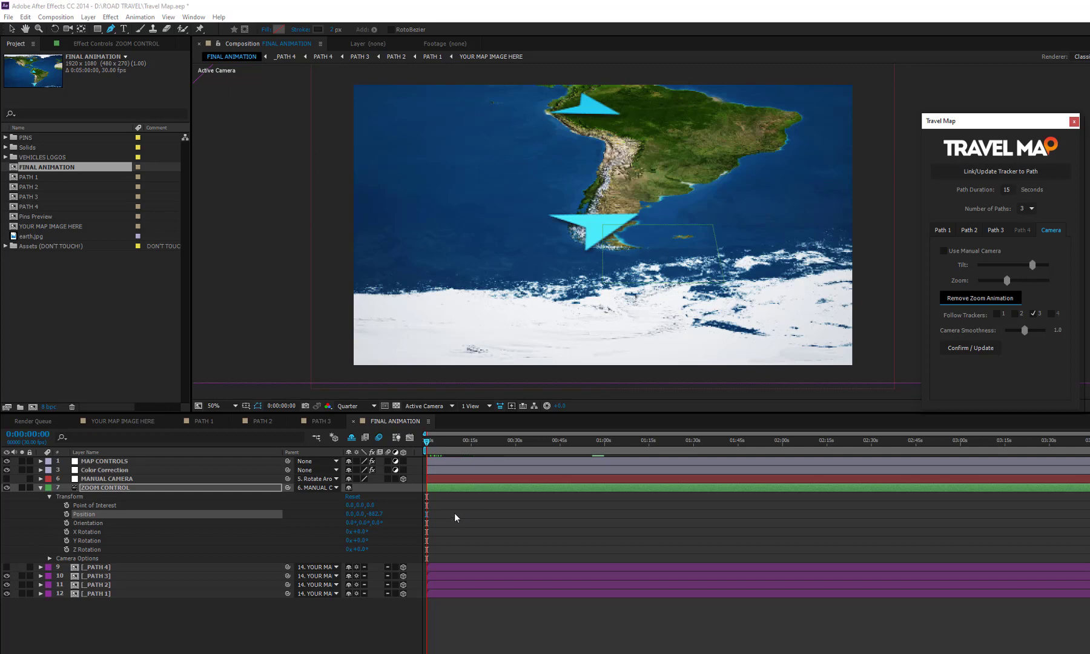
left_click(997, 313)
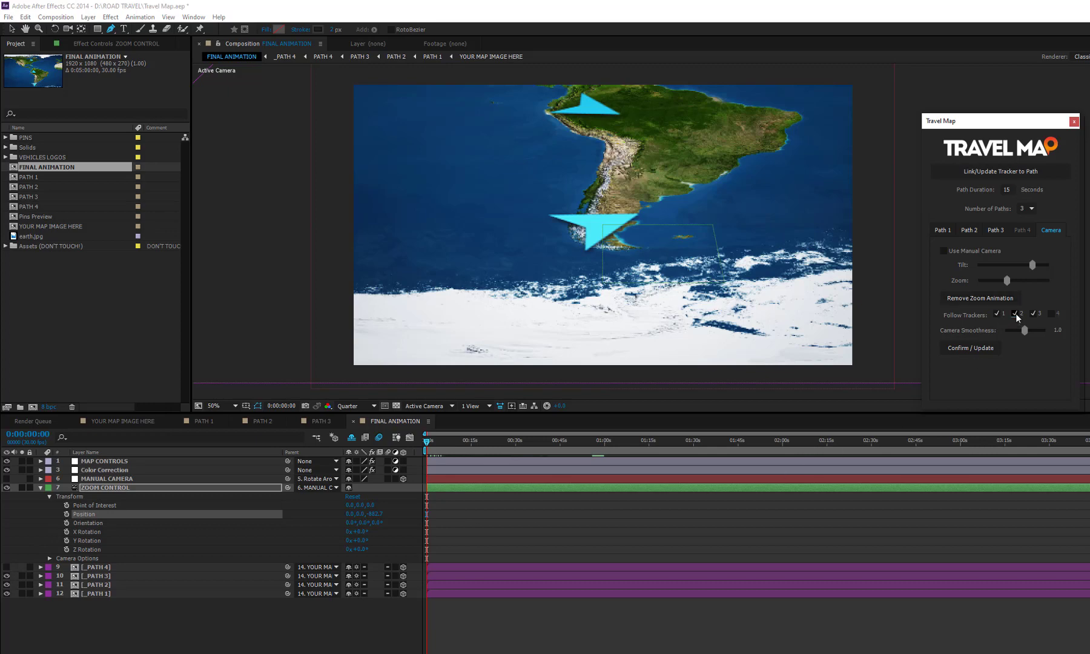
left_click(967, 349)
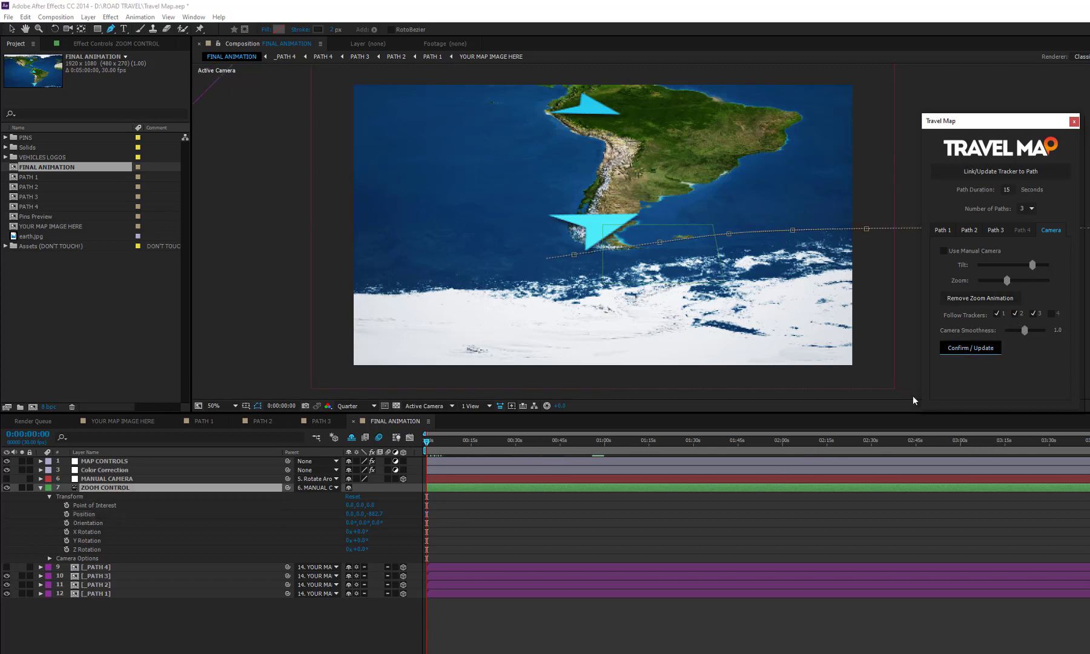
mouse_move(429, 442)
left_mouse_down()
mouse_move(461, 442)
mouse_move(427, 441)
left_mouse_up()
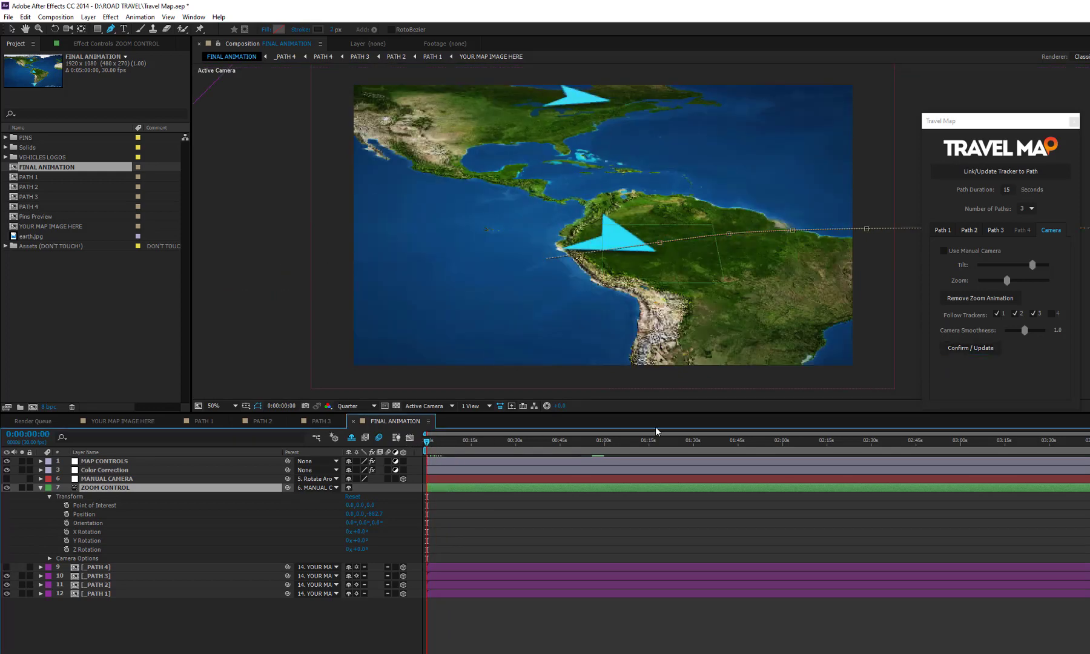
Add new zoom keyframes: whole map at the start, slightly closer at 0:00:07:11
left_click_drag(1007, 285, 1012, 280)
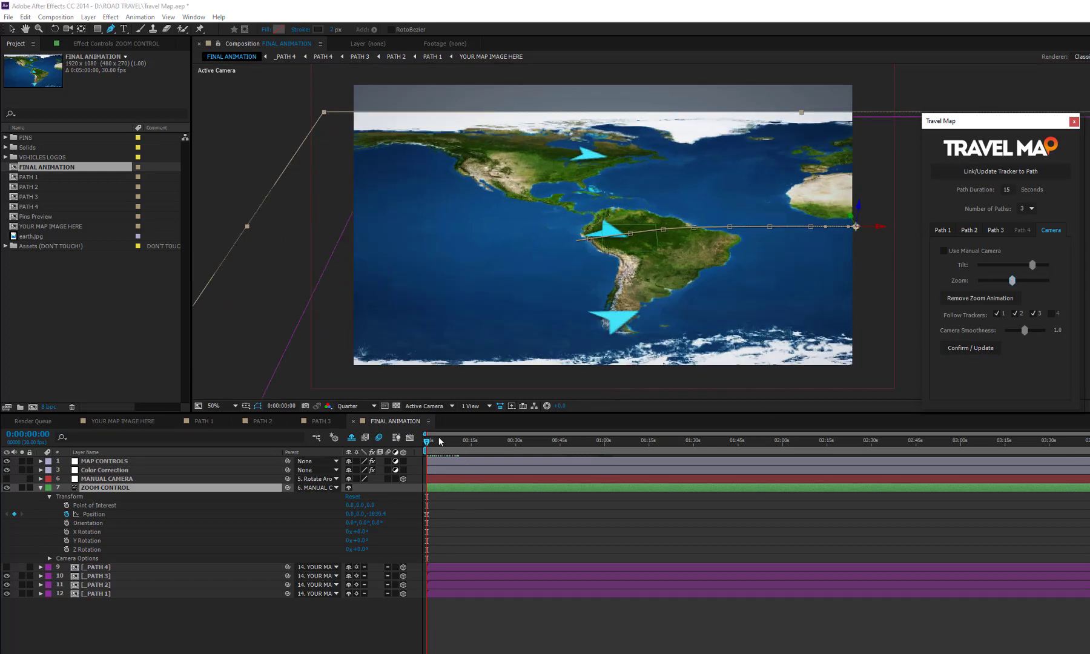
left_click_drag(428, 444, 459, 441)
left_click_drag(1012, 280, 1006, 283)
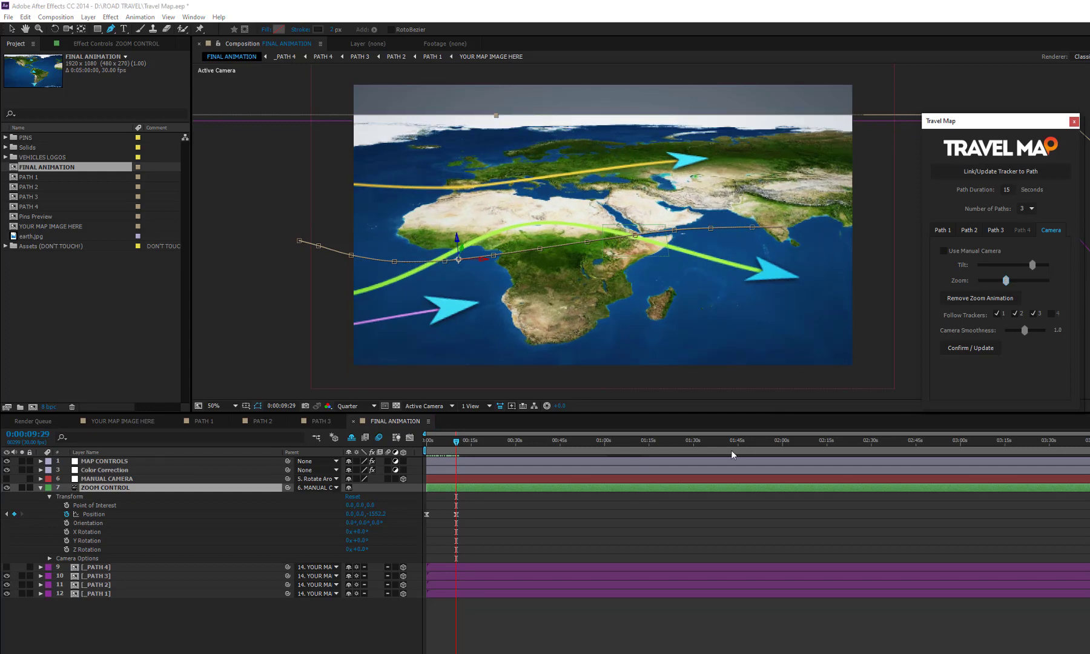
left_click_drag(461, 447, 471, 442)
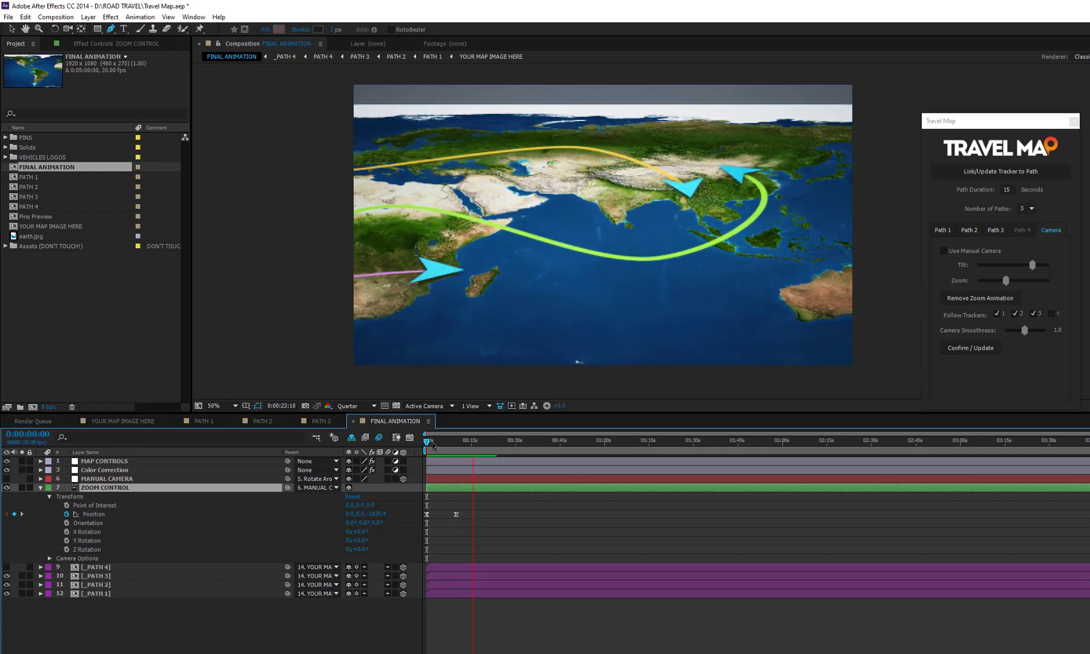
Stop the preview and apply a Camera Smoothness of 2 to recalculate the camera
left_click(434, 447)
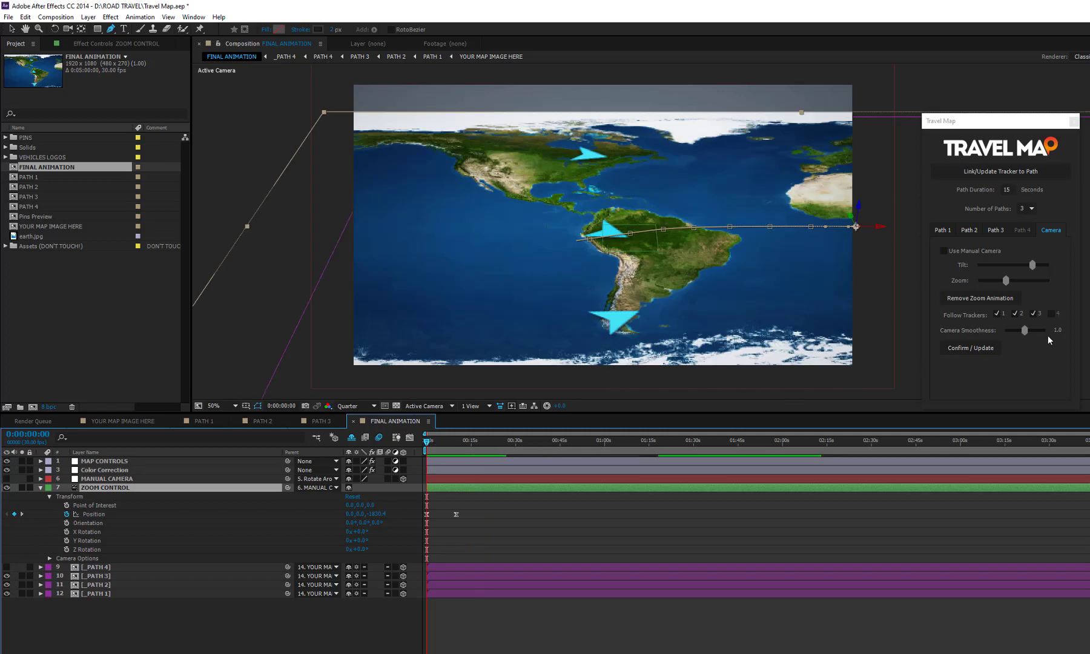
left_click_drag(1026, 332, 1057, 332)
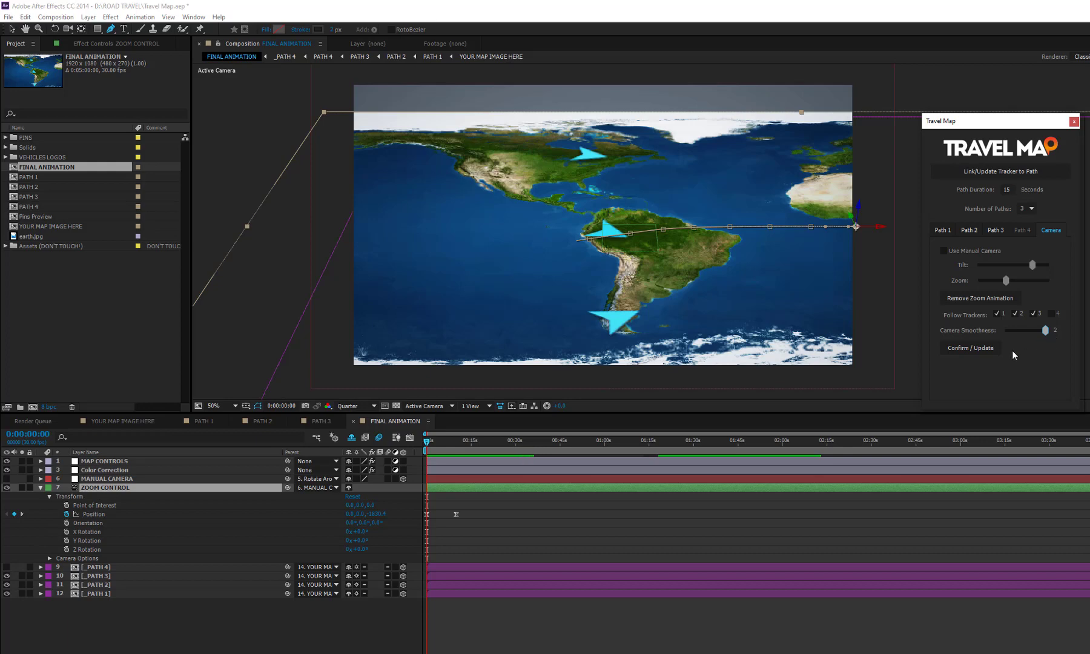
left_click(975, 349)
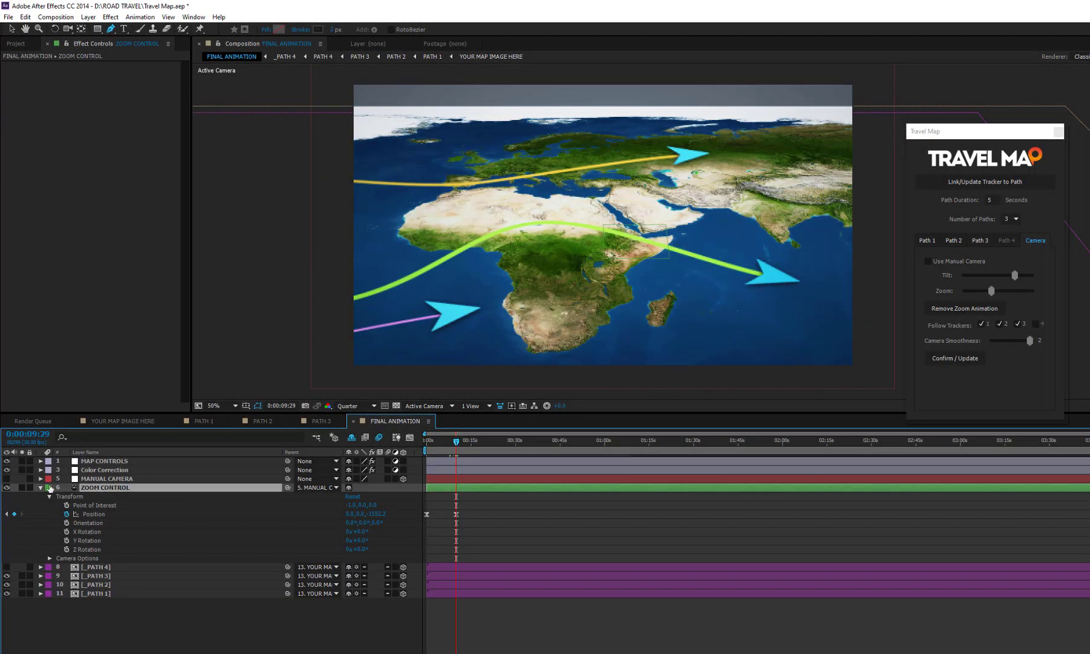
Reveal the MANUAL CAMERA Position and rotation properties and switch to the manual camera
left_click(40, 488)
left_click(85, 480)
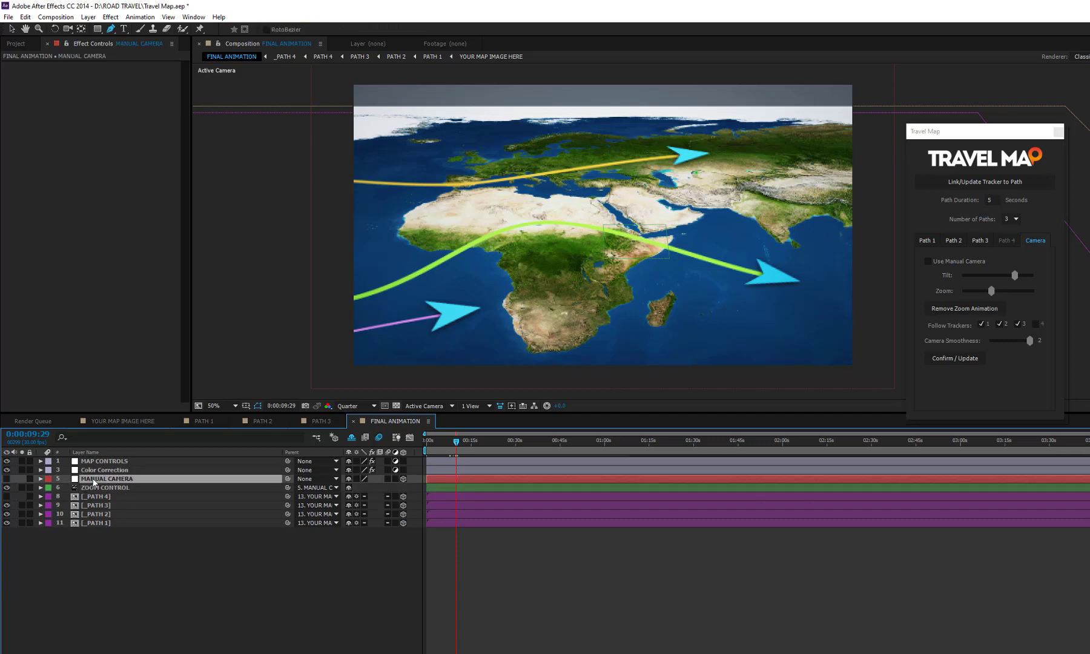
left_click(41, 480)
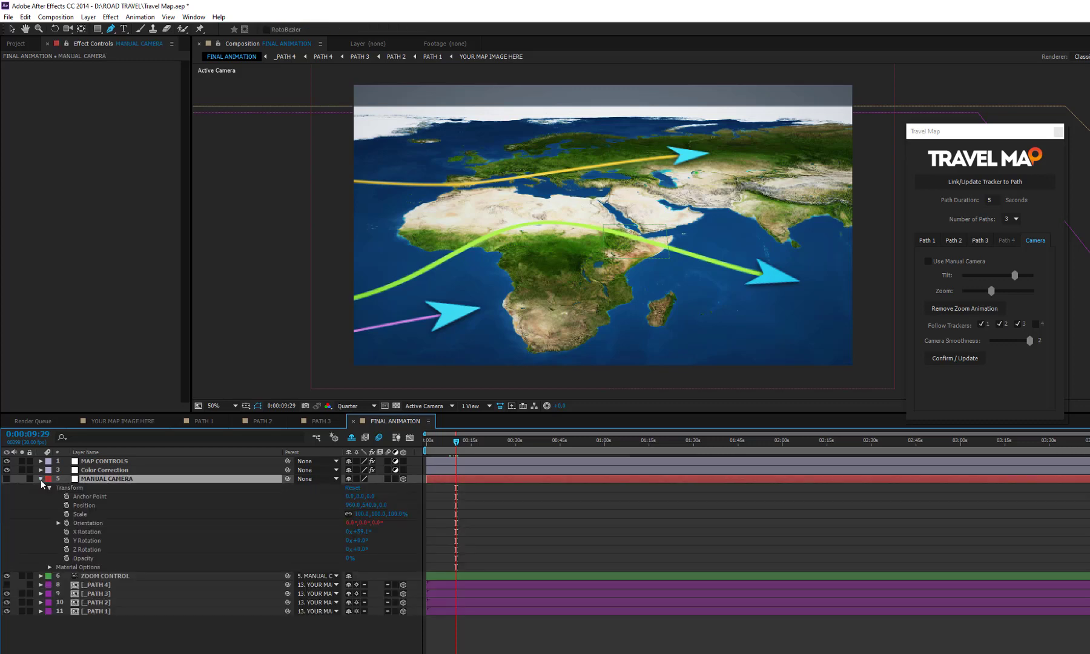
left_click(87, 506)
left_click(91, 531)
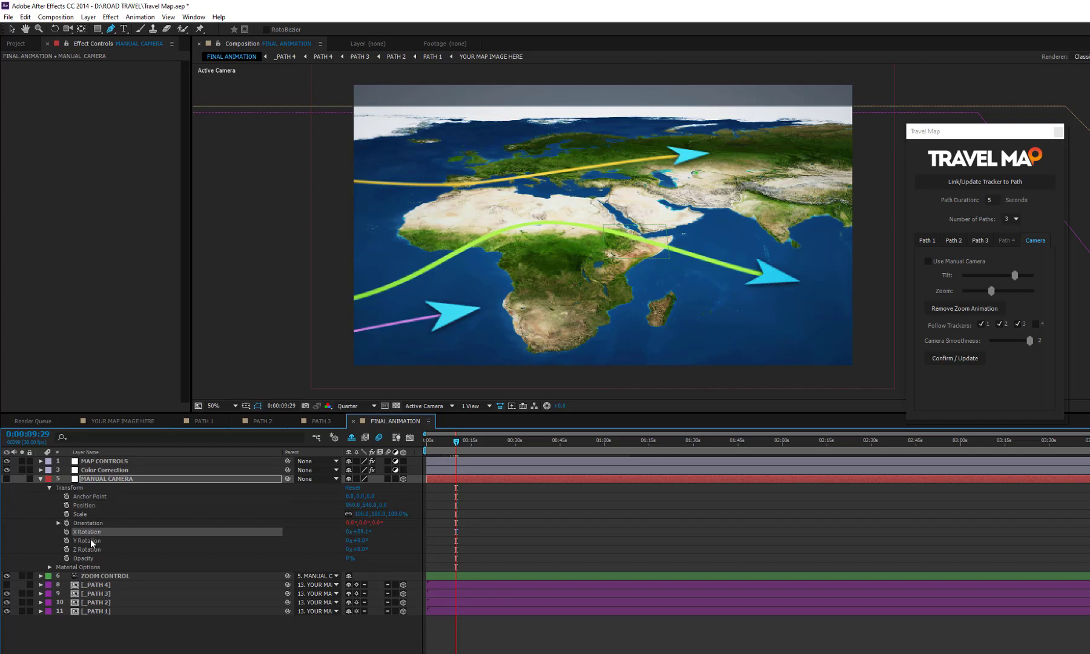
left_click(90, 539)
left_click(90, 550)
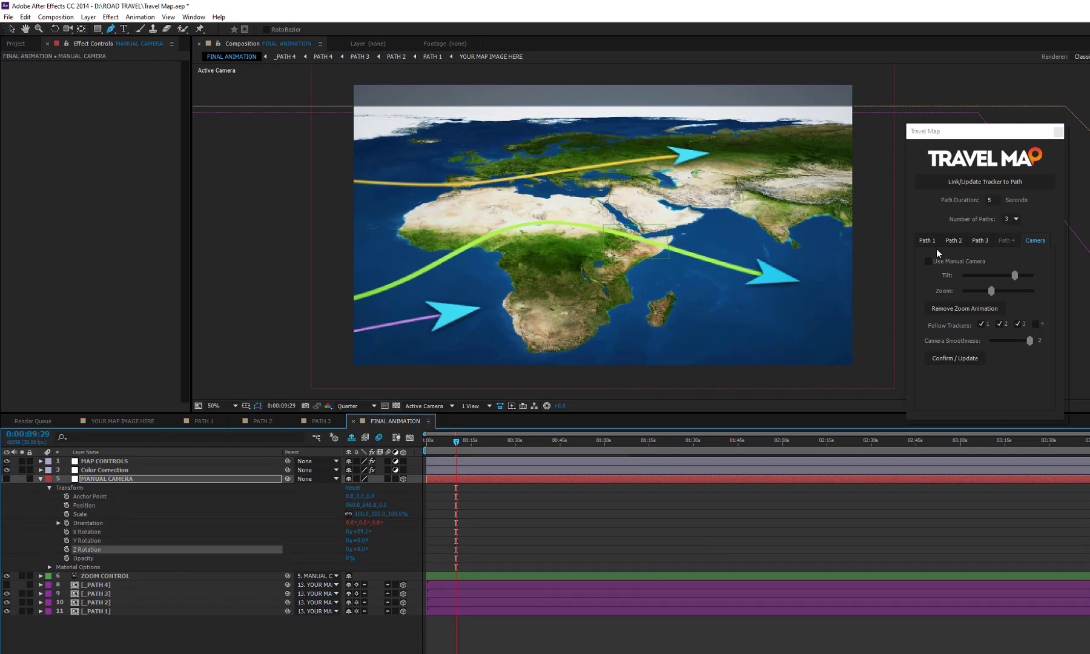
left_click(929, 267)
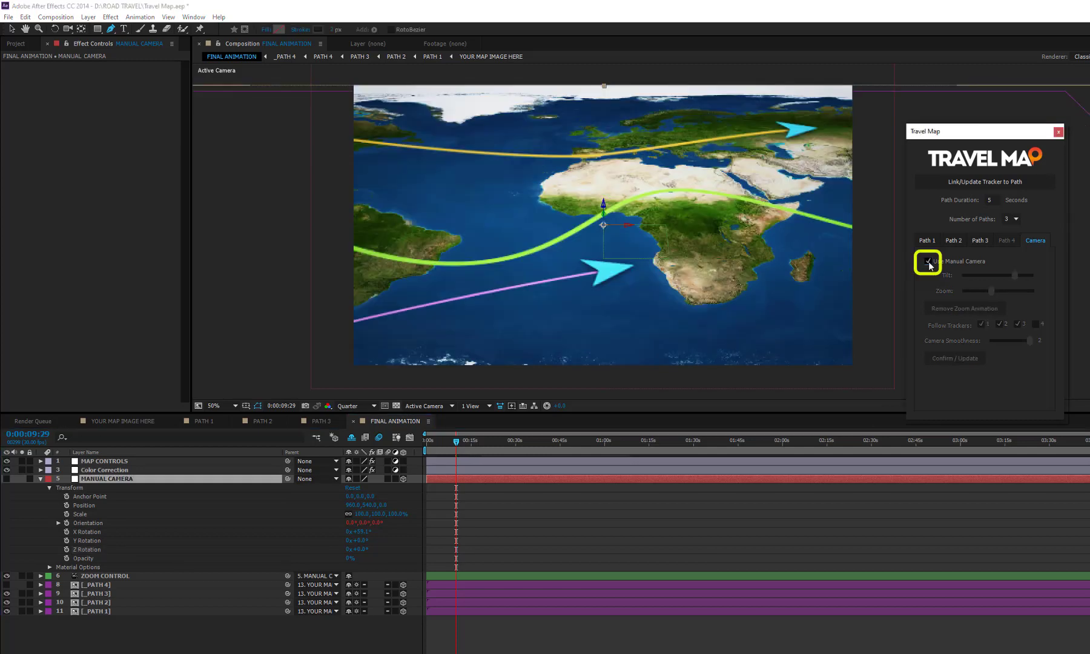
Keyframe camera Position X from 747 at the start, panning toward Africa and Asia by 0:00:11:06
left_click_drag(456, 442, 421, 448)
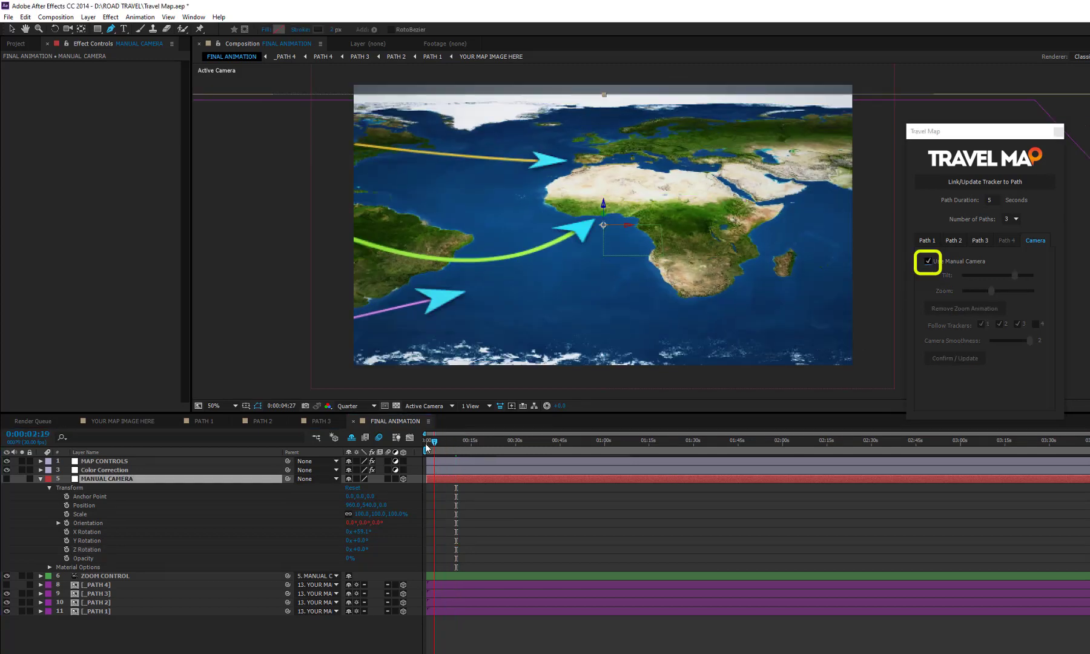
left_click(84, 505)
left_click_drag(350, 504, 297, 504)
left_click(67, 505)
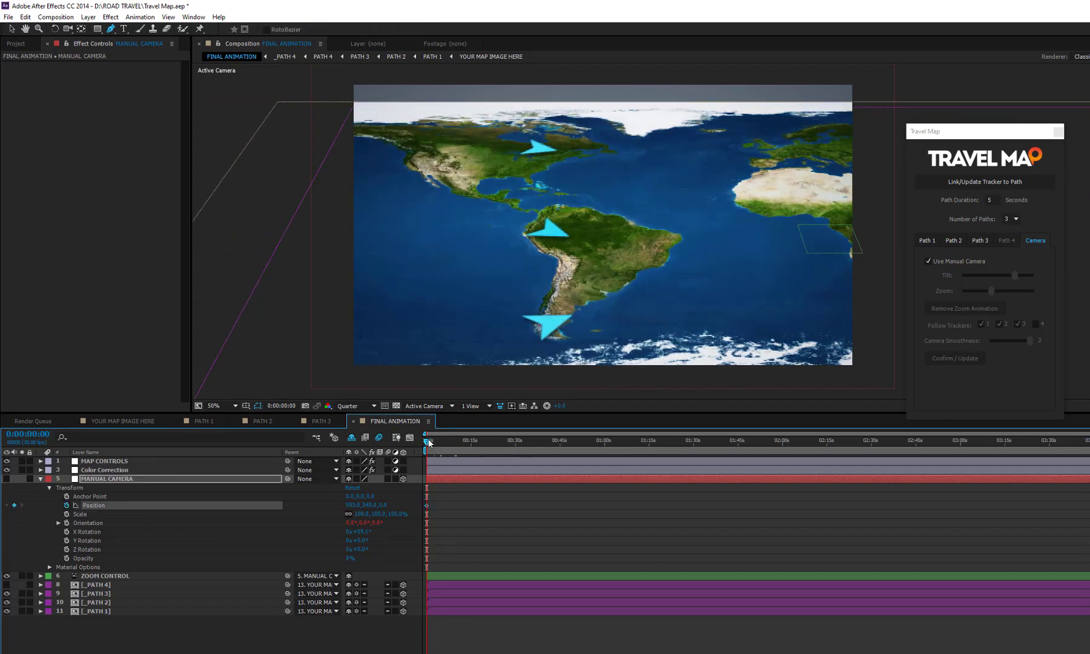
left_click_drag(427, 442, 473, 442)
left_click_drag(354, 505, 553, 288)
left_click_drag(468, 442, 461, 444)
left_click_drag(354, 506, 470, 501)
mouse_move(460, 445)
left_mouse_down()
mouse_move(444, 447)
mouse_move(477, 444)
left_mouse_up()
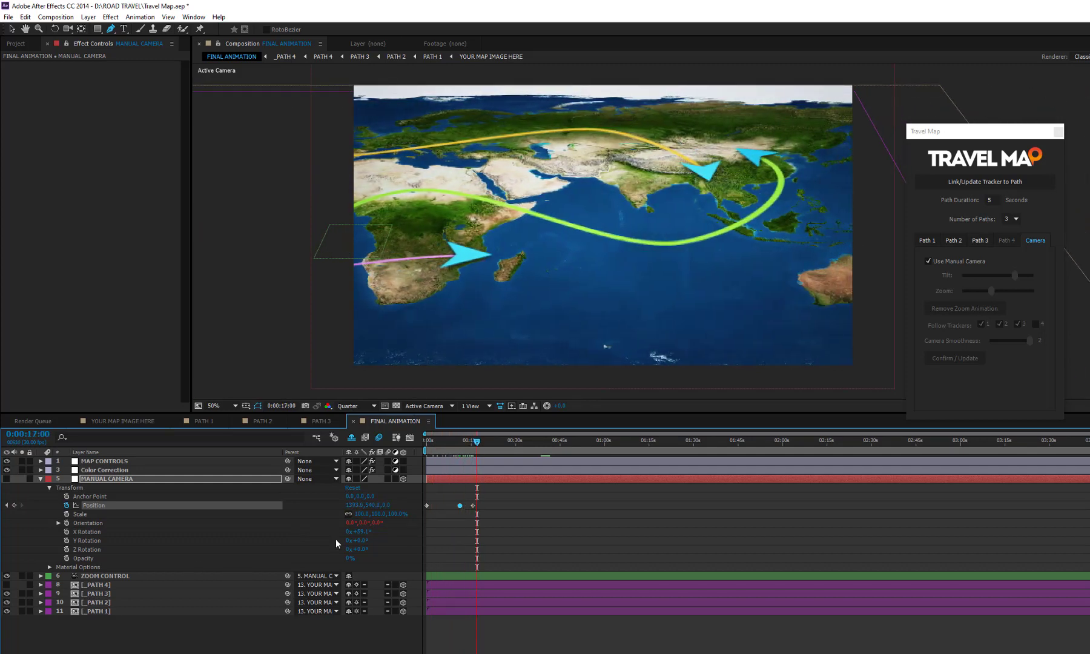
Keyframe X Rotation to tilt the map from 89.1° at the start to 56.1° later
left_click_drag(361, 532, 357, 532)
key("j")
left_click(67, 532)
left_click_drag(474, 445, 427, 446)
left_click_drag(361, 532, 530, 532)
left_click_drag(430, 442, 472, 445)
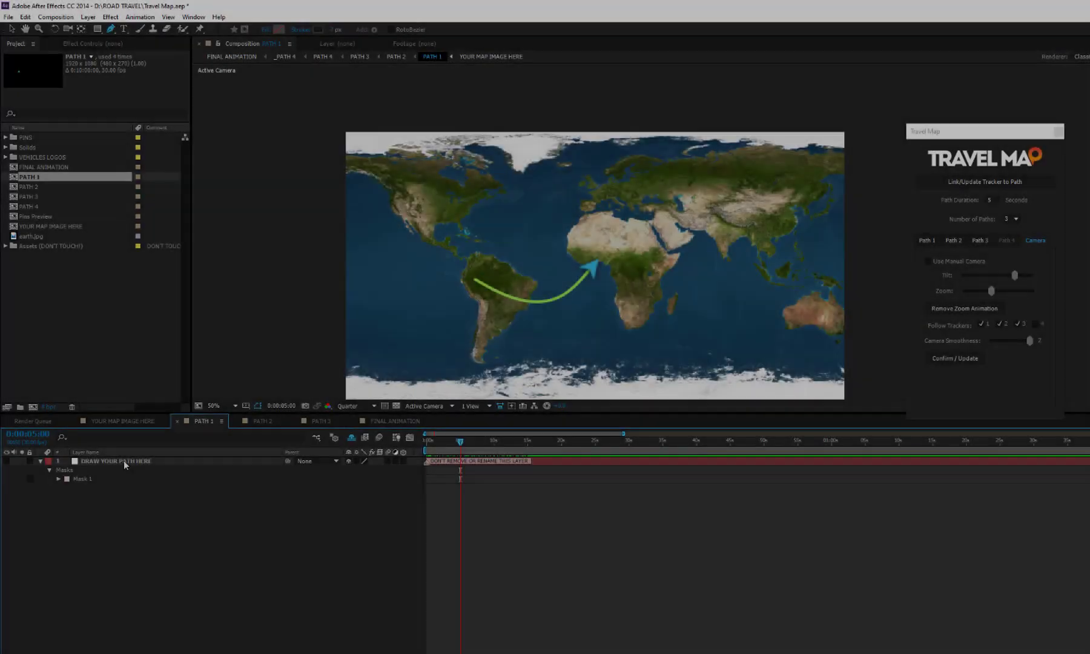
Reshape the green route to end in southern Africa, set its duration to 12 and relink
left_click(125, 461)
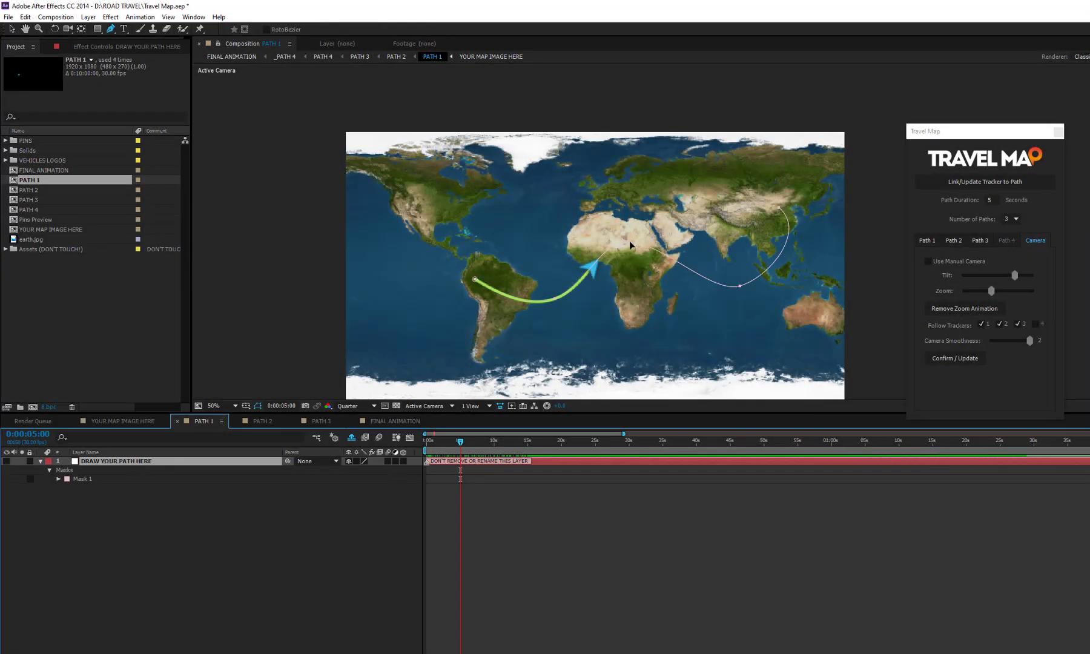
left_click_drag(632, 243, 631, 324)
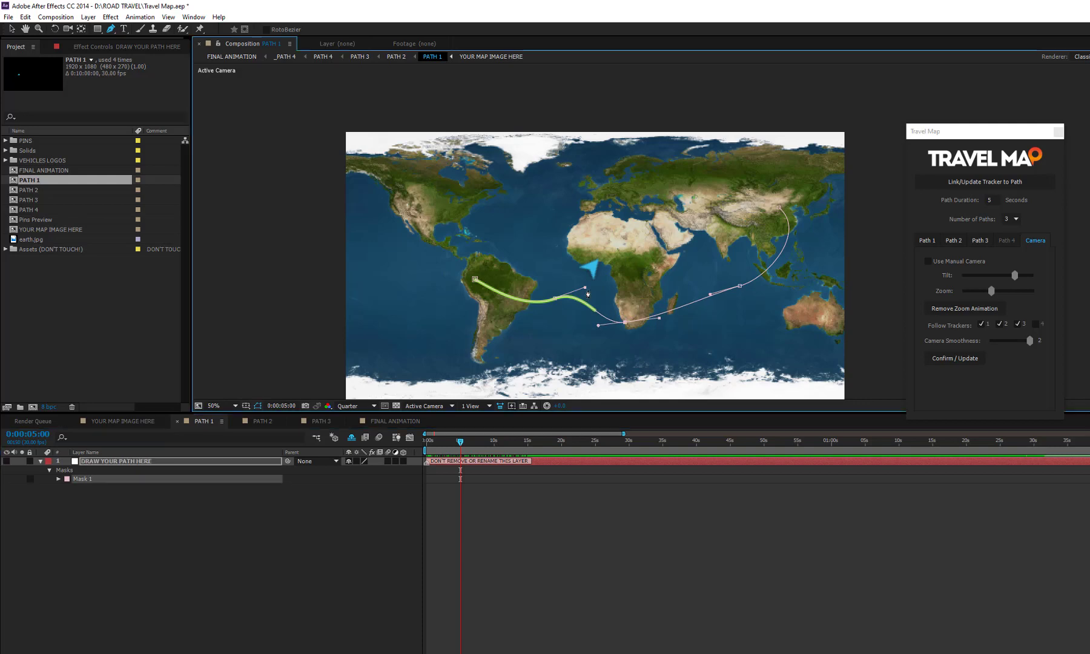
left_click_drag(585, 288, 587, 301)
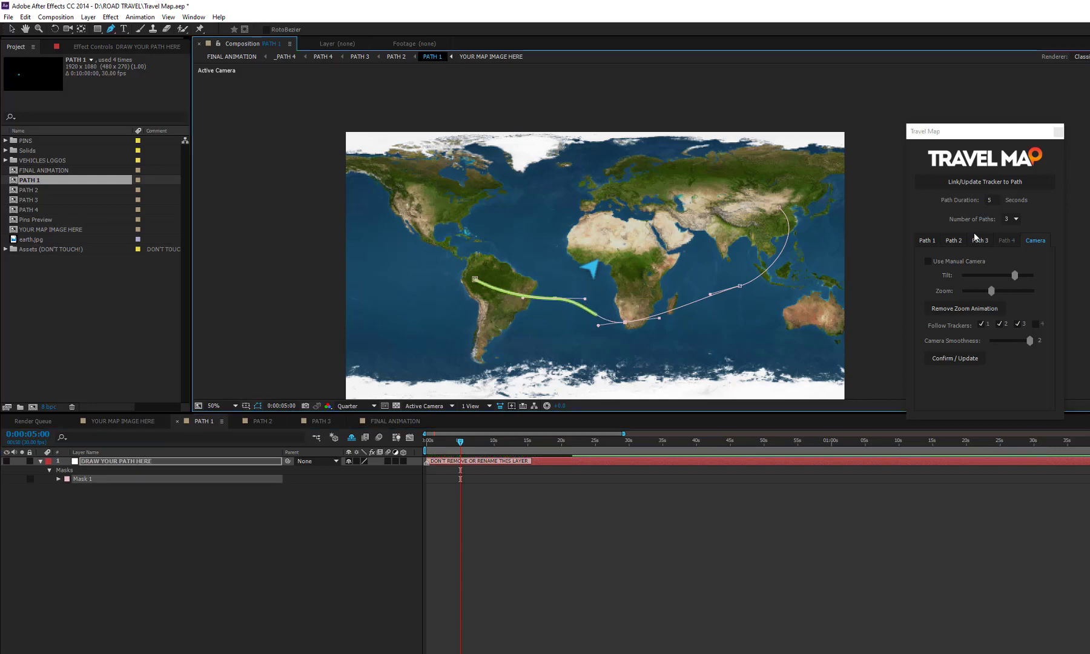
left_click(993, 199)
type("12")
left_click(965, 188)
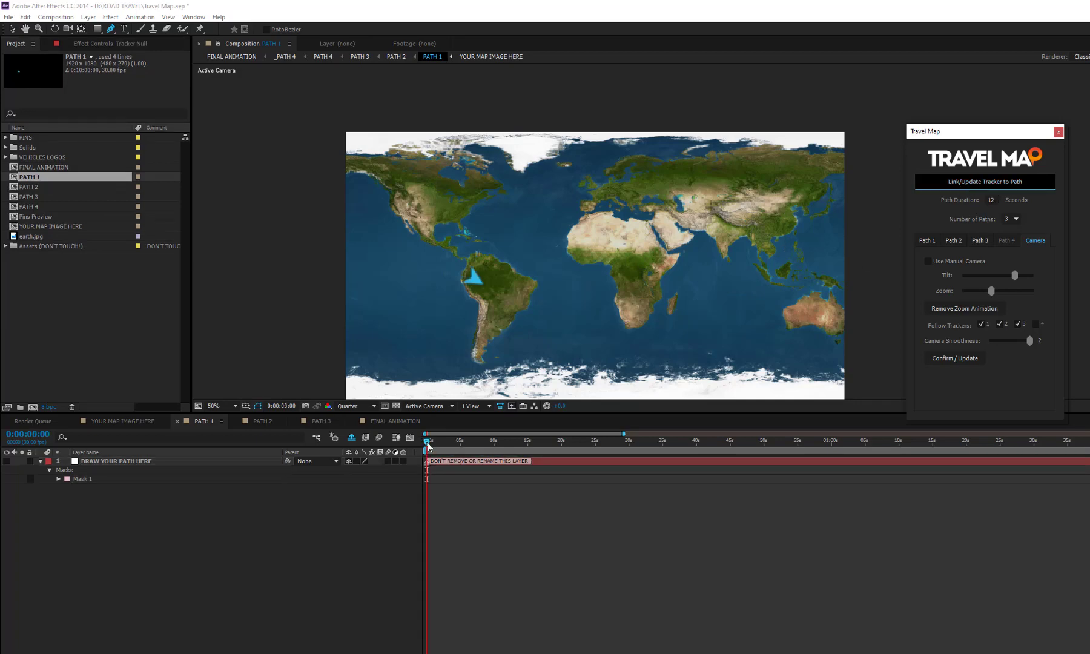
left_click_drag(426, 443, 486, 447)
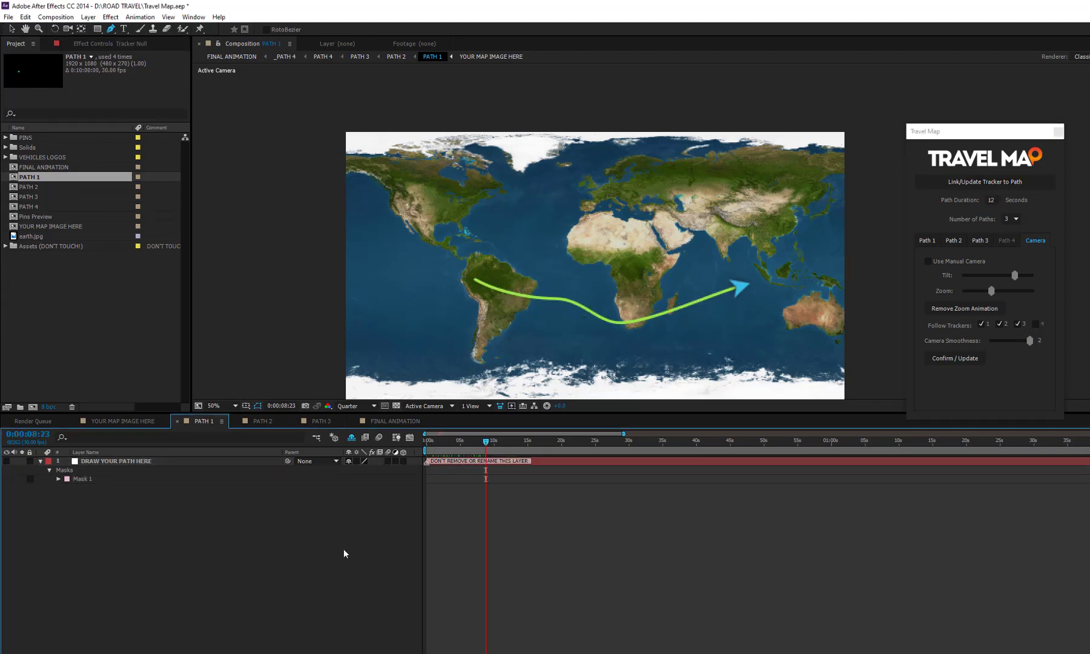
In FINAL ANIMATION, confirm the manual camera tilt and zoom settings and play the camera move
left_click(405, 422)
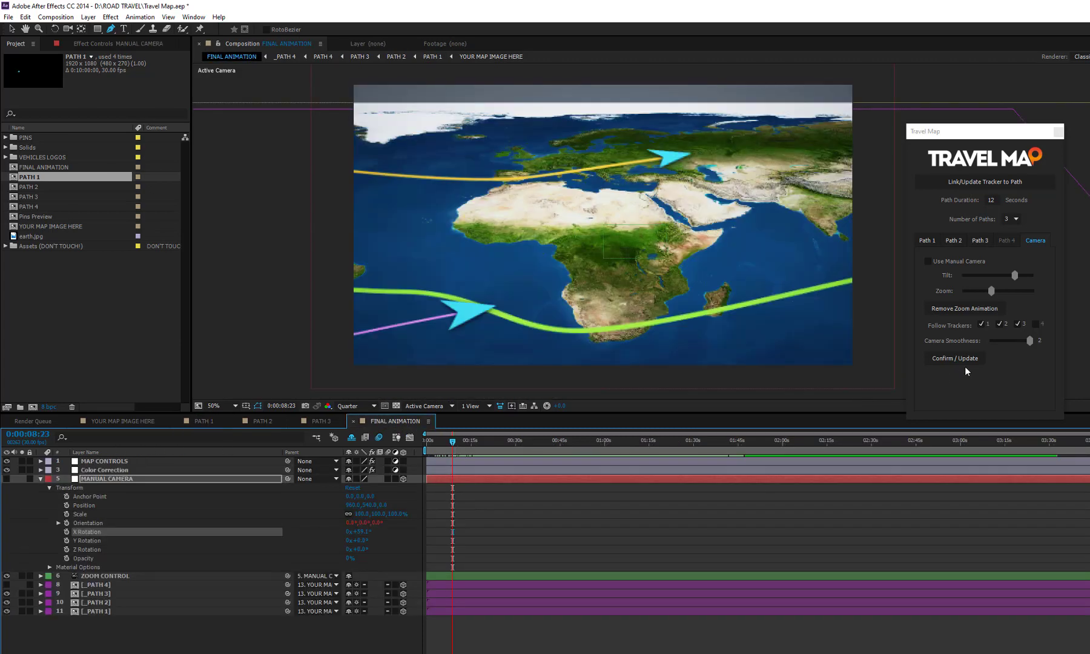
left_click(962, 358)
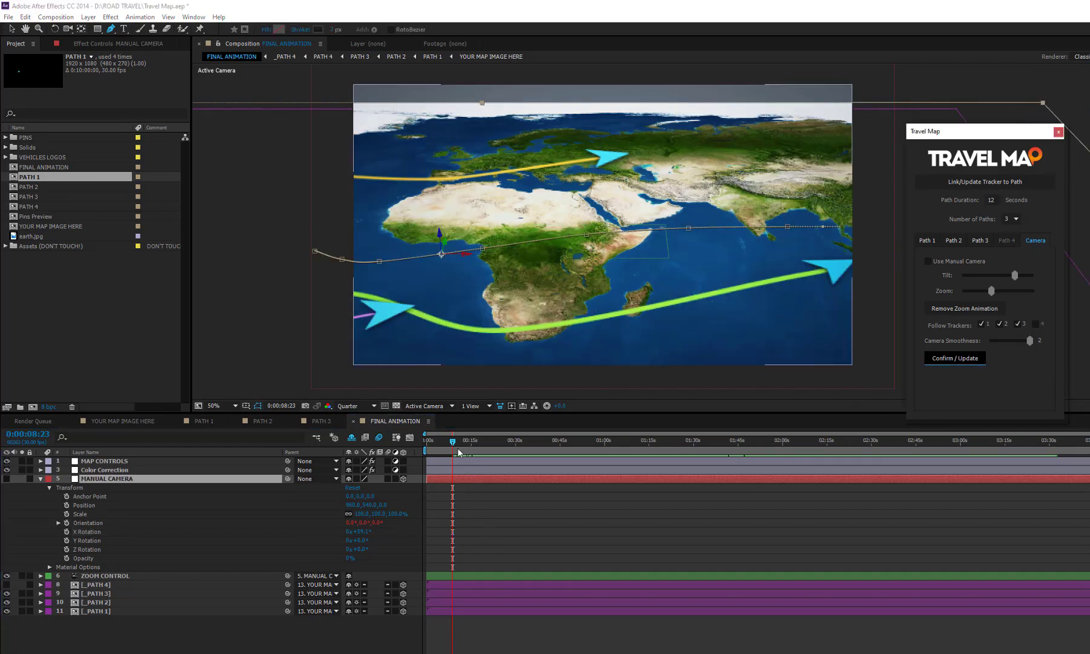
left_click_drag(454, 442, 449, 447)
key("space")
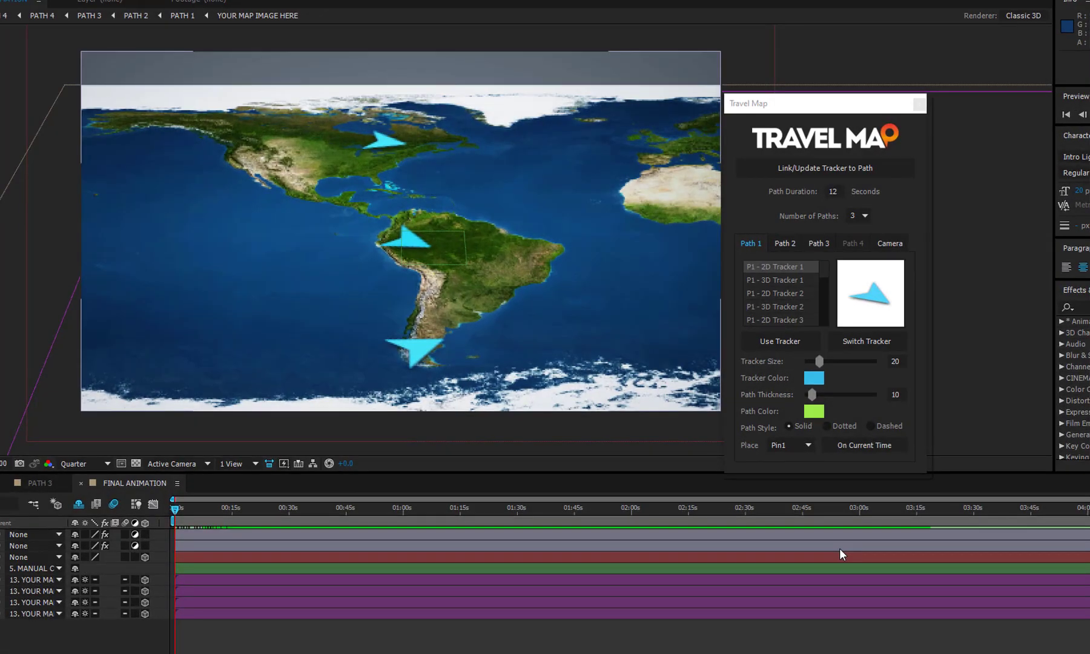
Browse the Path 2 and Path 3 tracker settings, then return to Path 1
left_click(785, 245)
left_click(786, 245)
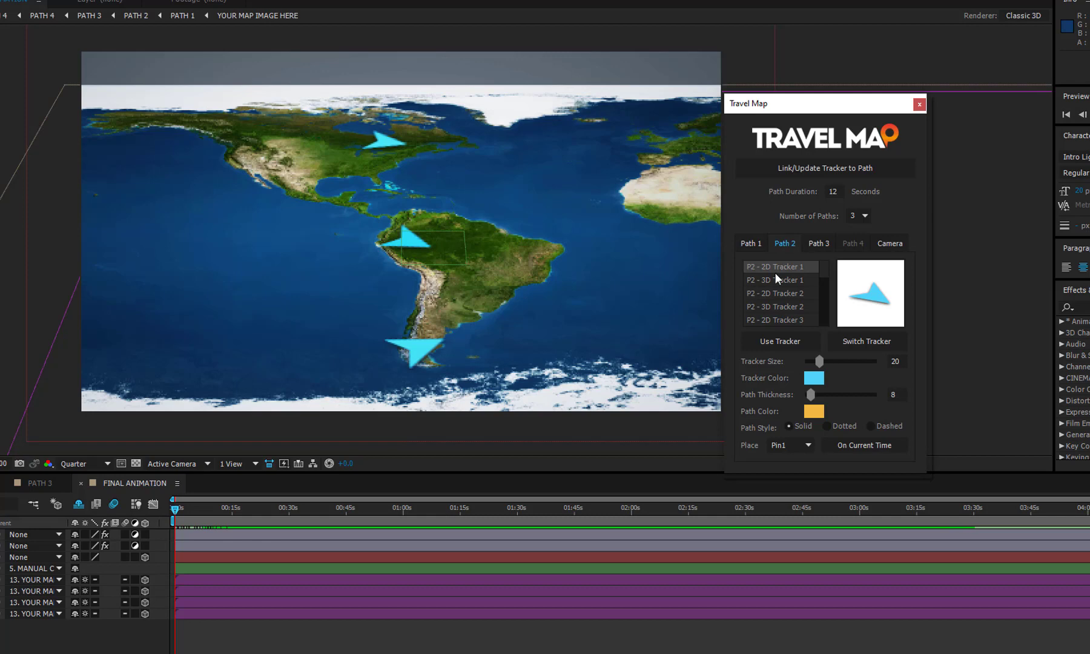
left_click(819, 245)
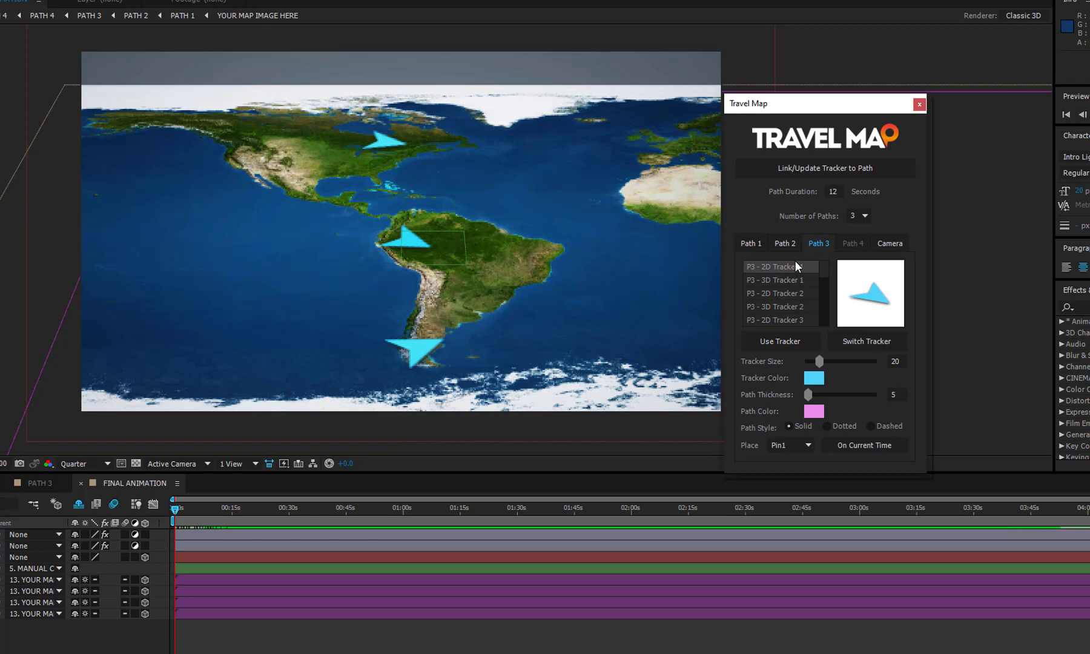
left_click(752, 245)
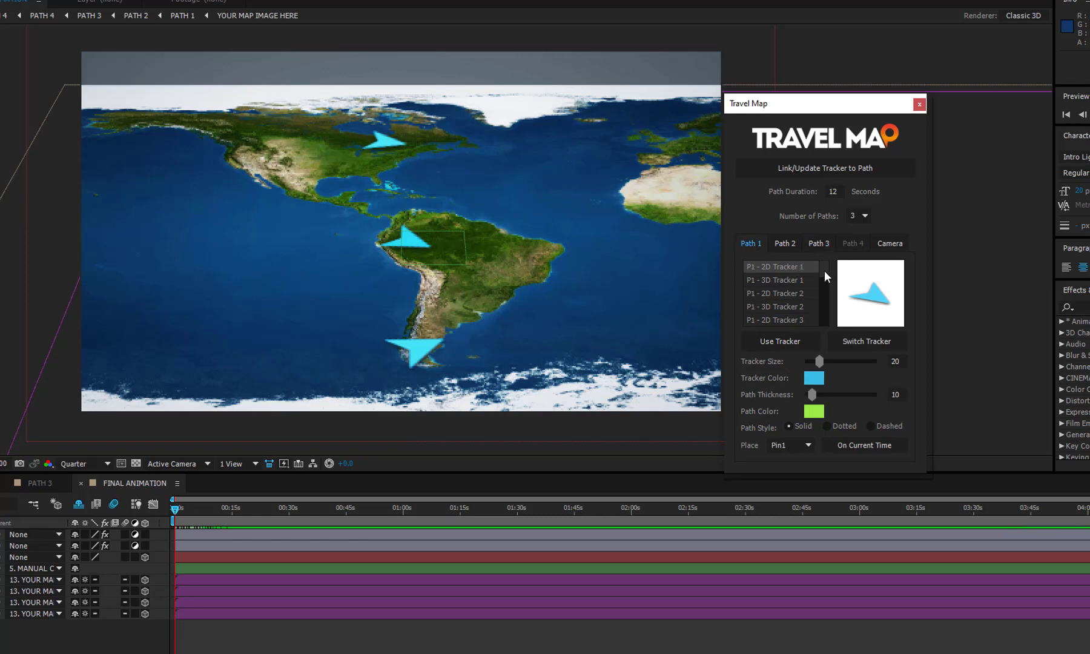
Replace Path 1's tracker with the P1 - Van model at Tracker Size 12
left_click_drag(825, 272, 827, 295)
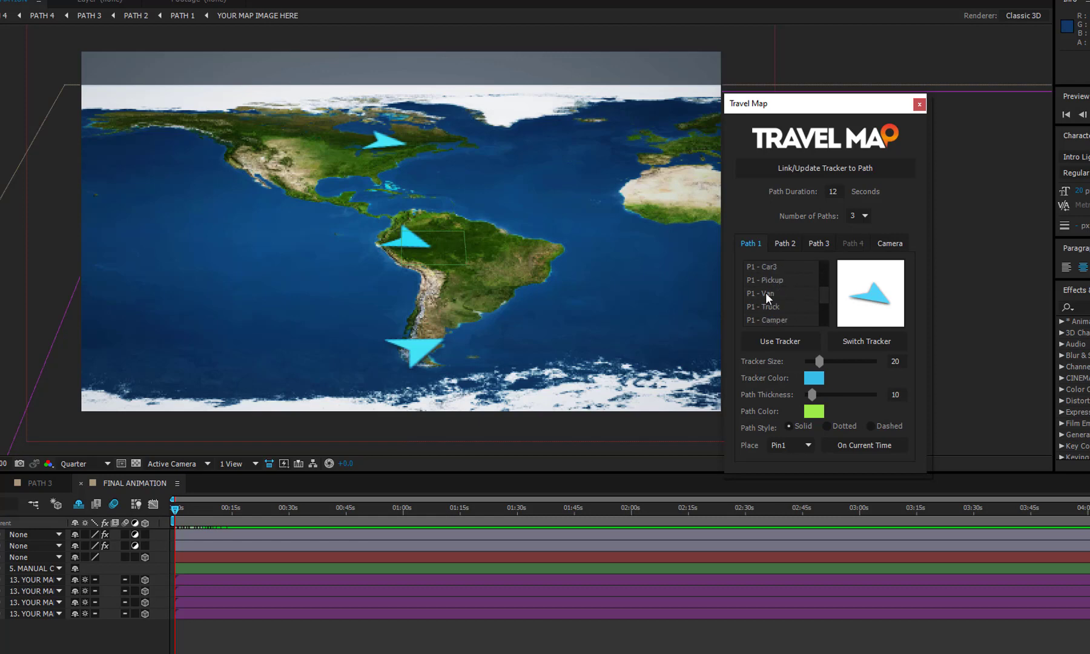
left_click(767, 296)
left_click(785, 346)
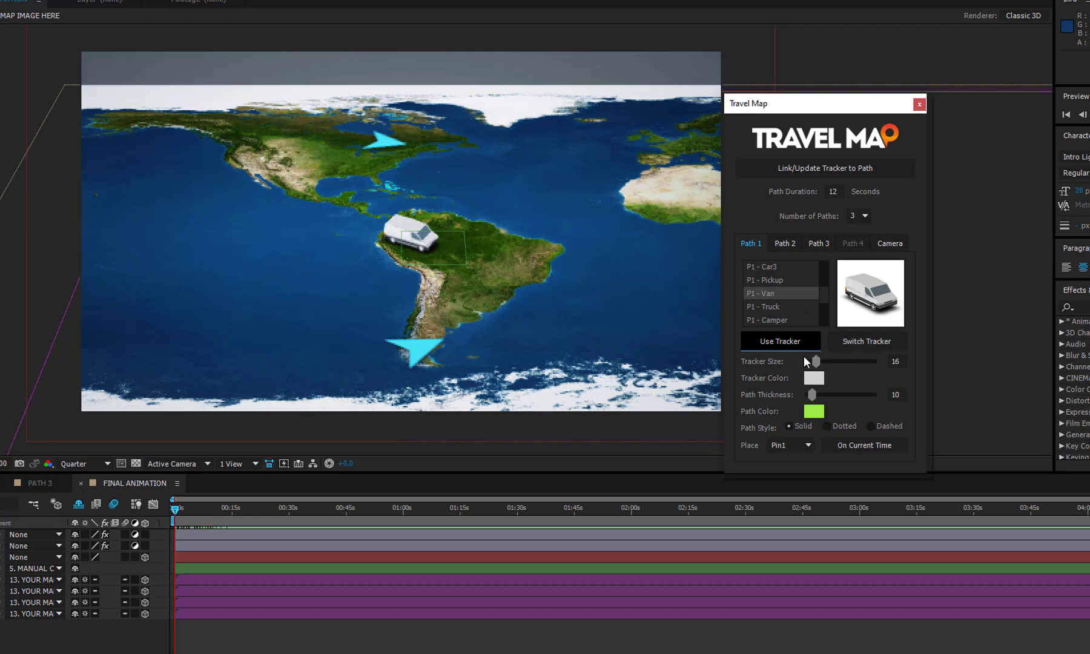
left_click_drag(818, 361, 828, 359)
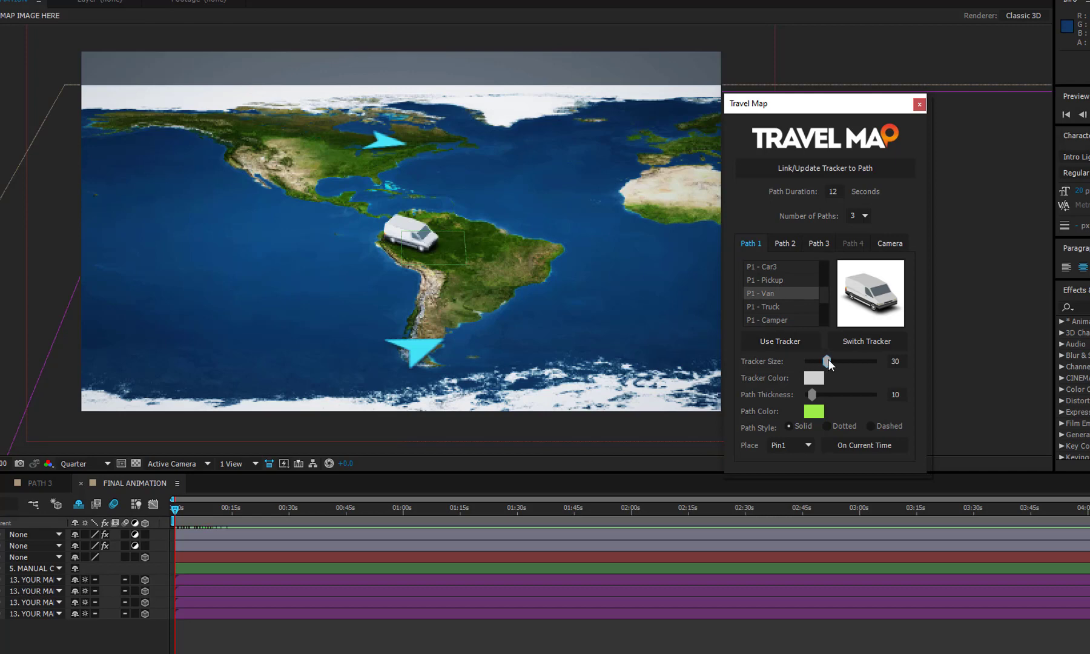
left_click(895, 362)
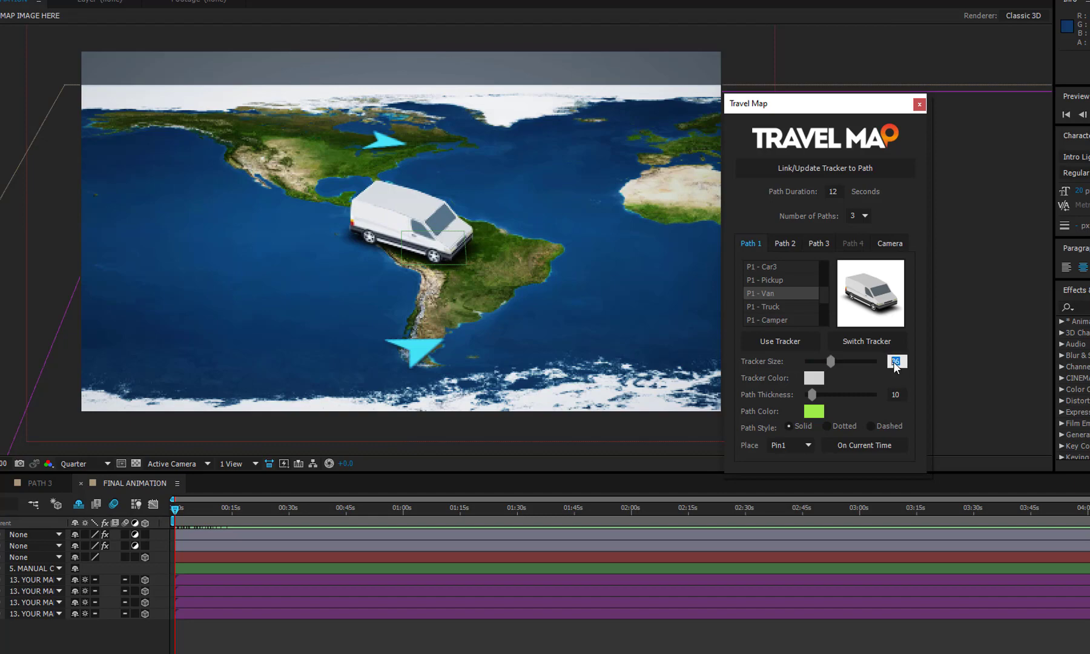
type("12")
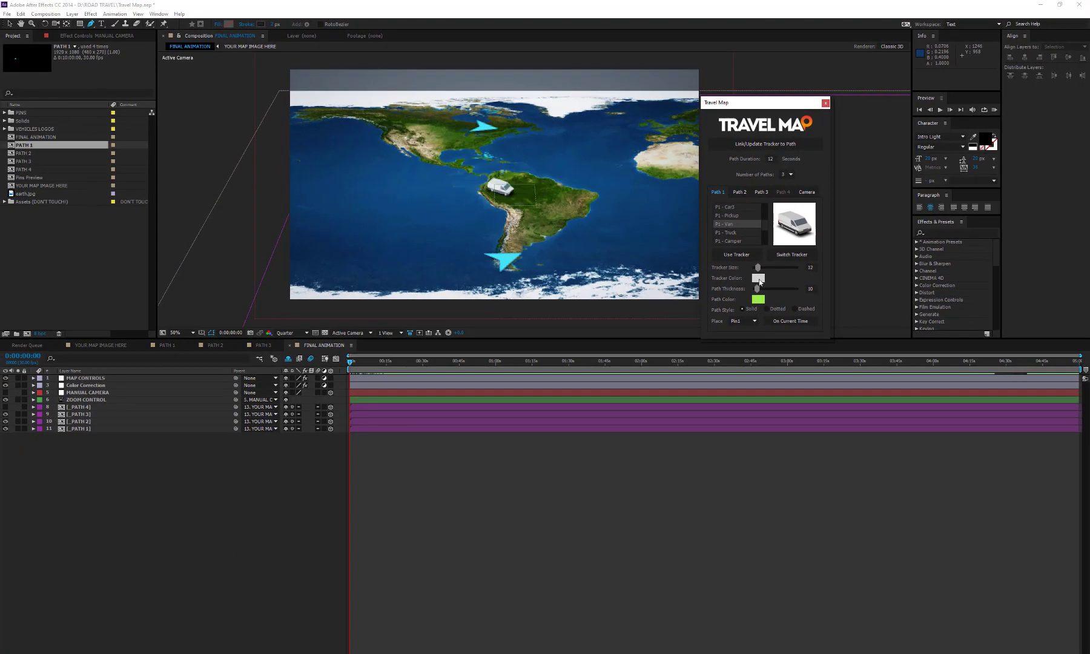
Make Path 1's van tracker white and scrub ahead to watch it travel
left_click(759, 279)
left_click_drag(203, 63, 202, 38)
left_click(20, 152)
left_click(21, 152)
left_click(362, 362)
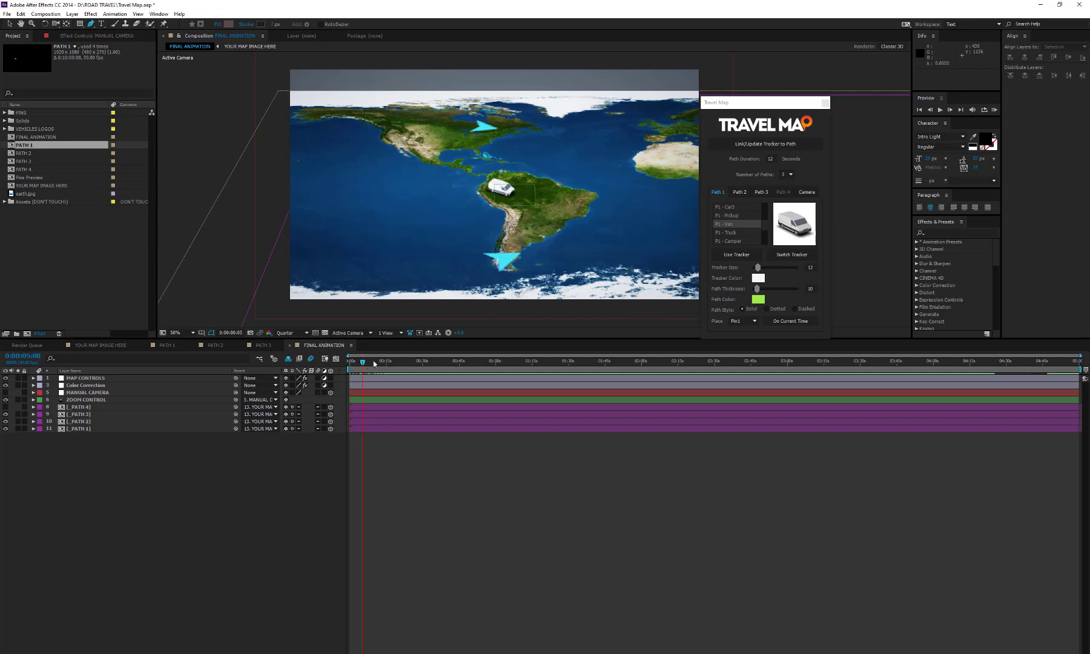
left_click_drag(375, 364, 367, 363)
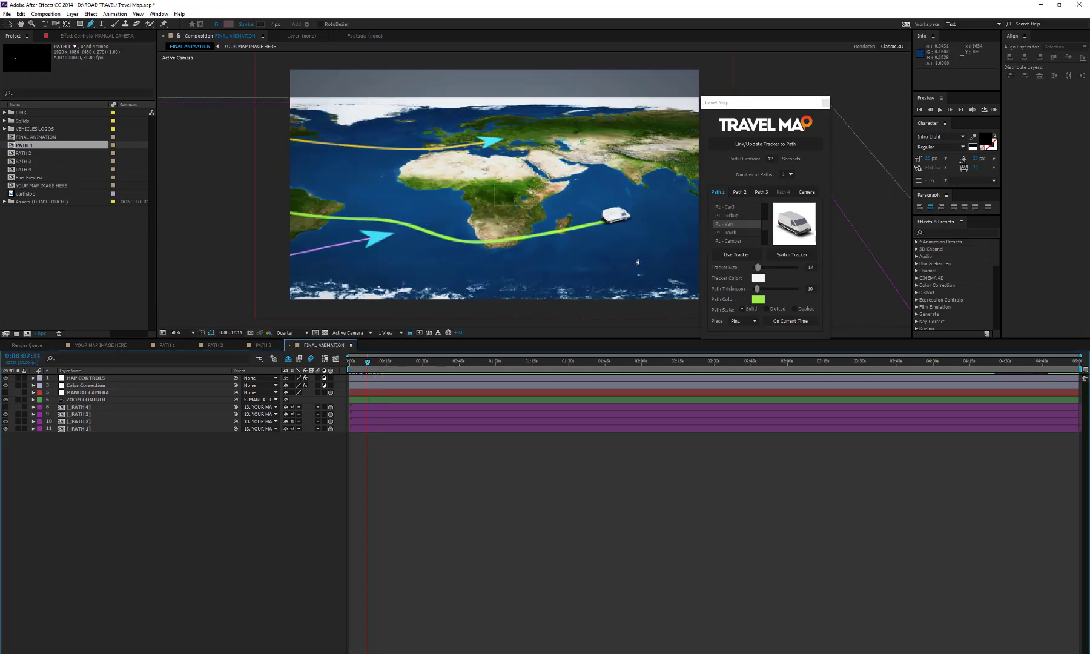
Give Path 1 a light-blue dotted line at thickness 5, then show Path 2's settings
left_click_drag(757, 289, 755, 289)
left_click(758, 300)
left_click(202, 71)
left_click(202, 55)
left_click(29, 155)
left_click(768, 310)
left_click(795, 309)
left_click(766, 309)
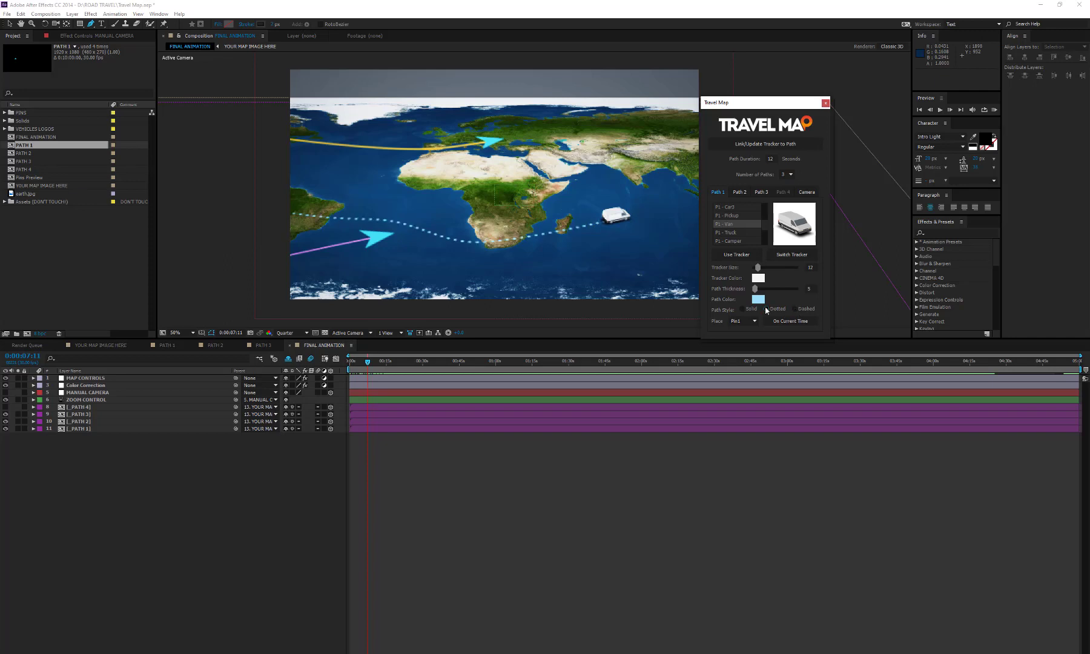
left_click(741, 192)
Select P2 - Truck in Path 2's tracker list and apply it as the tracker
scroll(739, 226, "down", 3)
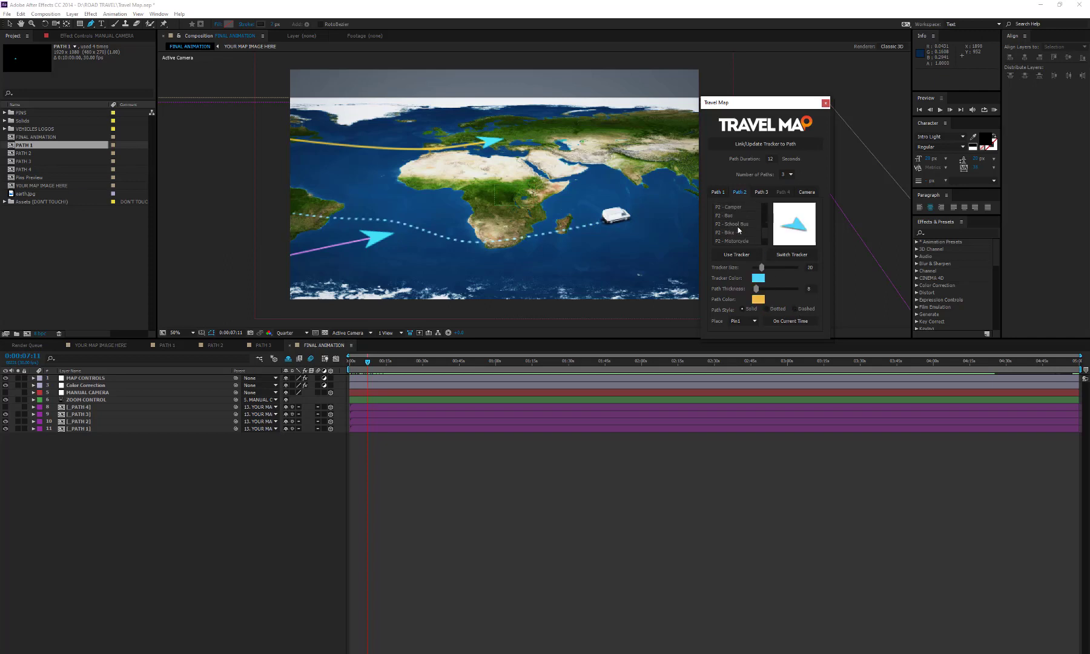
scroll(737, 231, "down", 3)
left_click(727, 224)
left_click(737, 255)
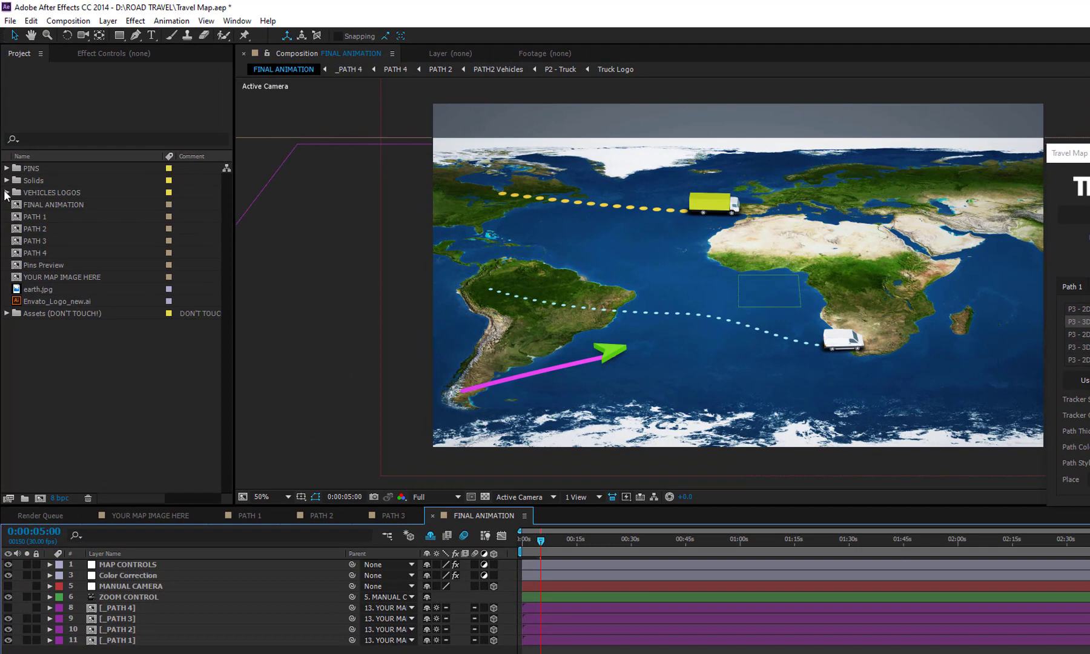
Expand VEHICLES LOGOS, point out the four path folders, and open VEHICLES ON PATH 1
left_click(5, 129)
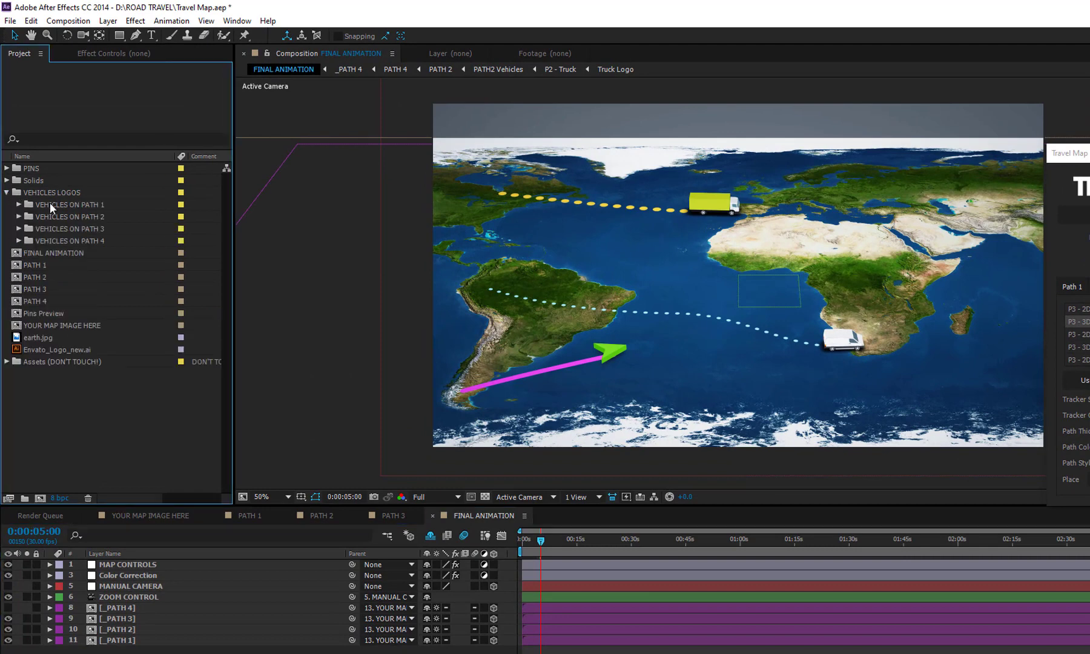
left_click(84, 205)
left_click(83, 218)
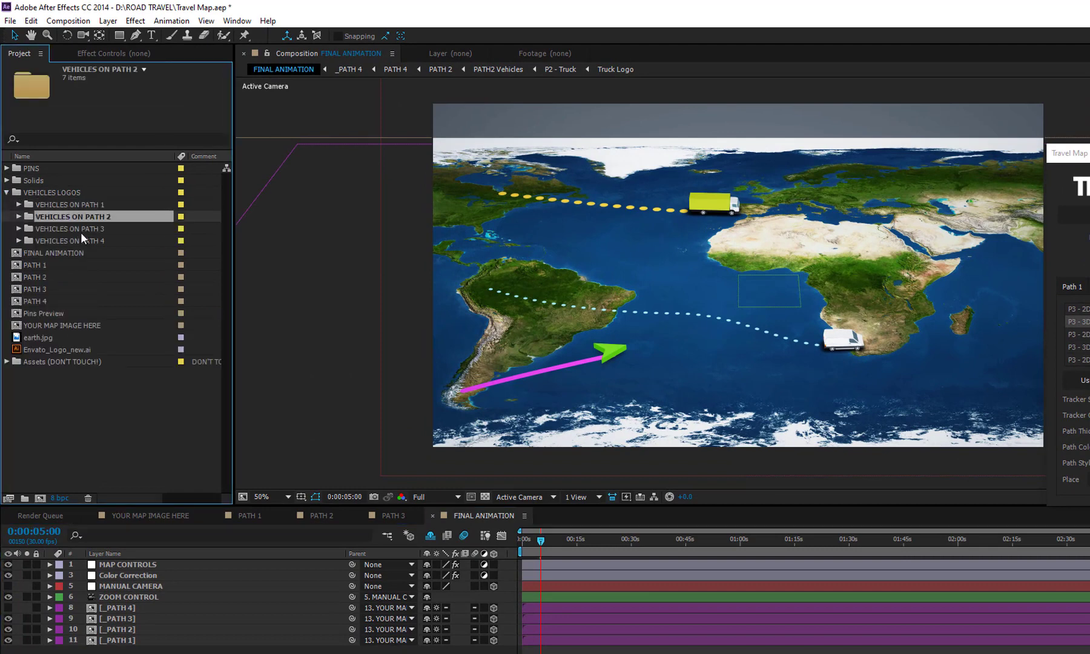
left_click(81, 230)
left_click(80, 239)
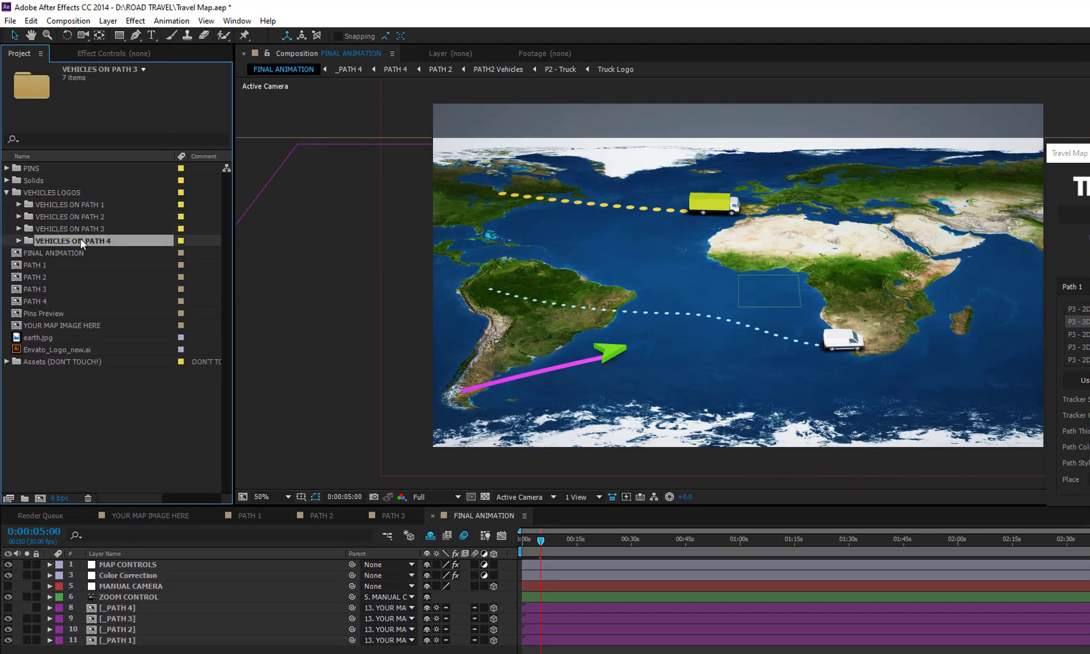
left_click(63, 204)
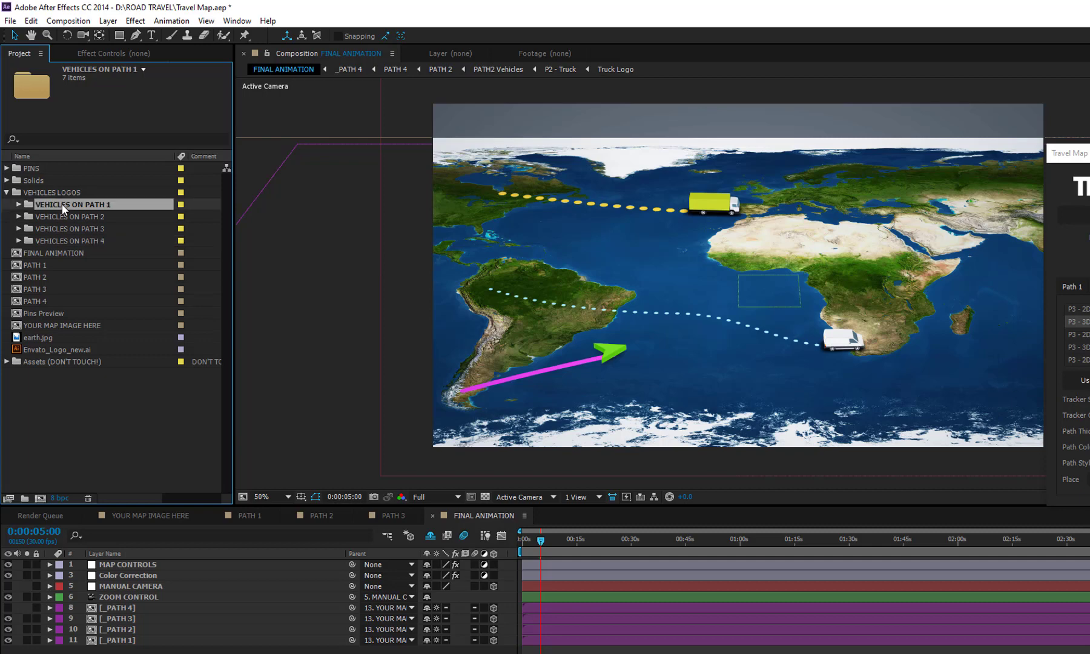
left_click(18, 204)
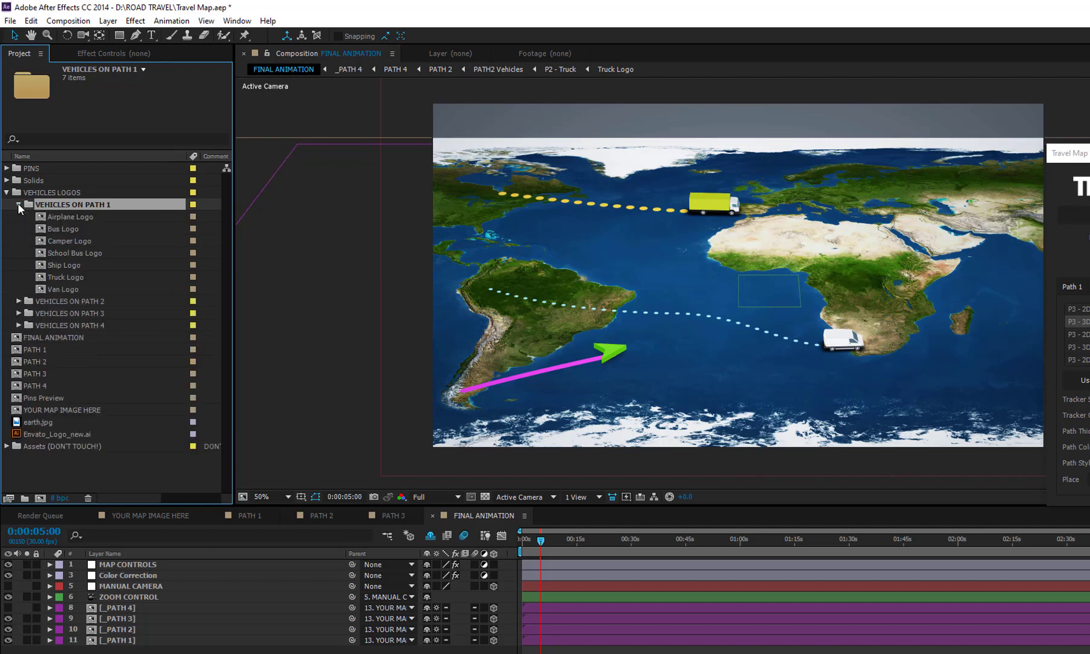
Place Envato_Logo_new.ai into the Van Logo comp and scale it down to fit
double_click(66, 286)
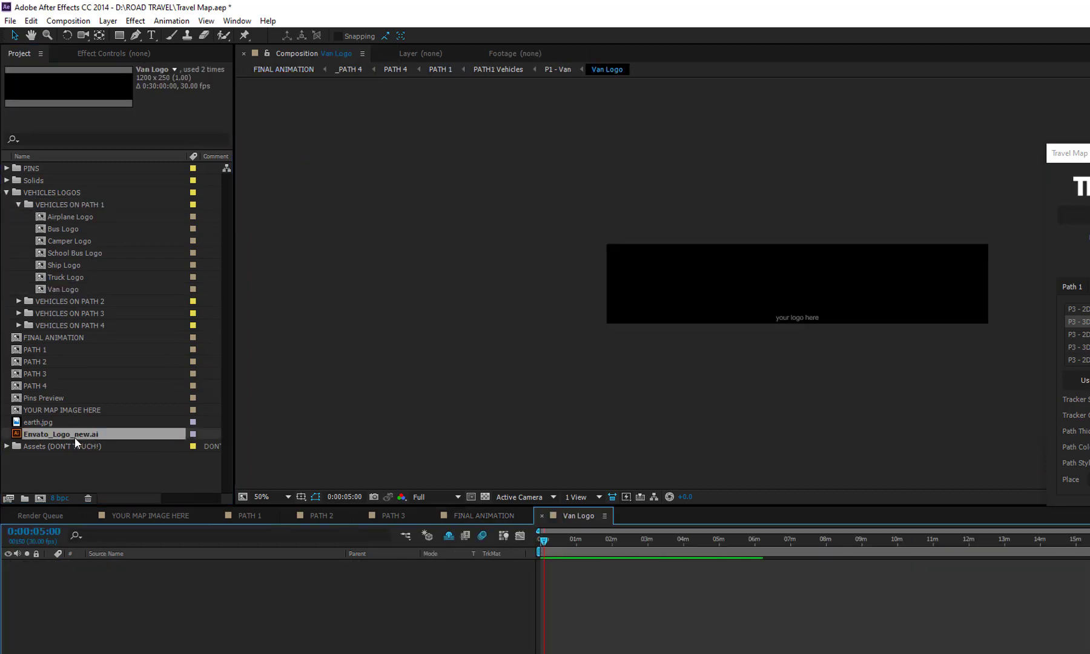
left_click_drag(74, 437, 189, 626)
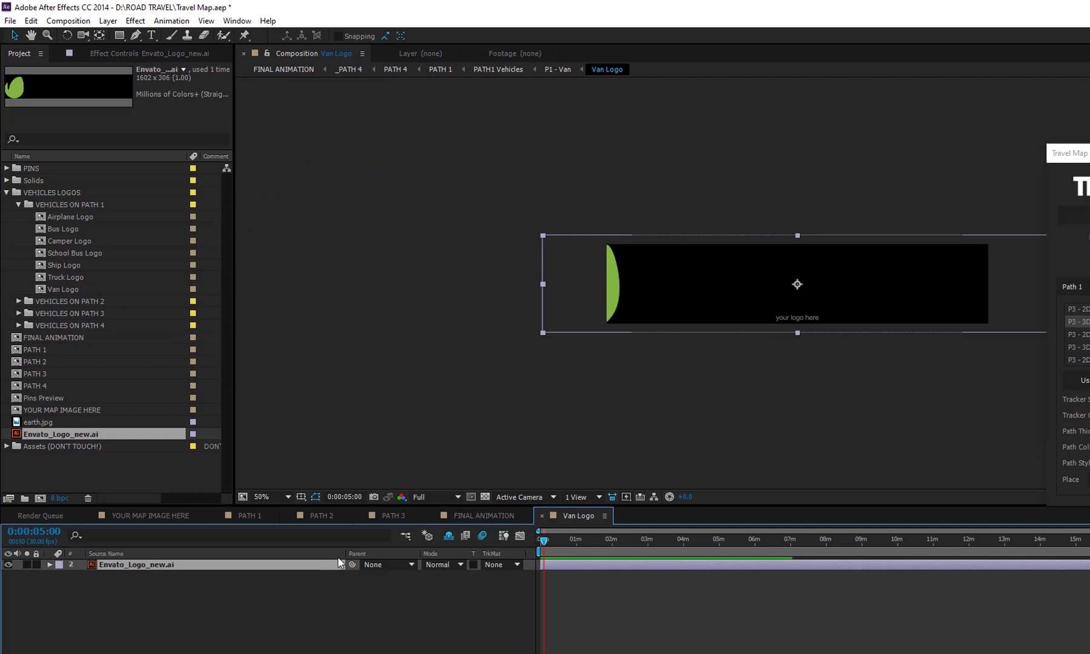
left_click(485, 497)
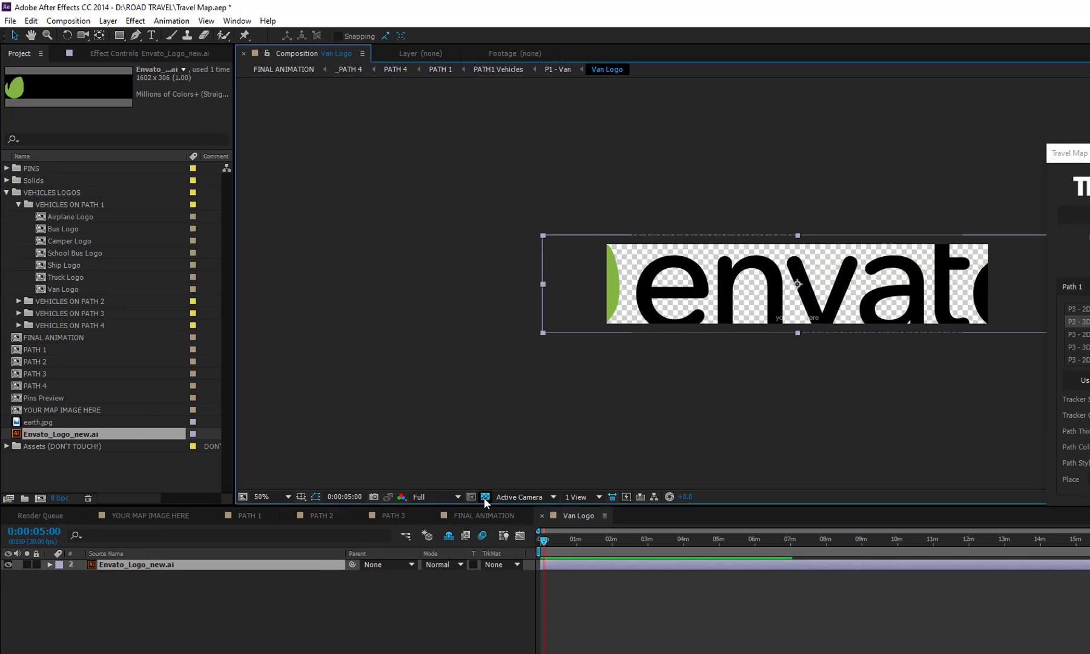
left_click(163, 565)
key("s")
left_click_drag(442, 577, 428, 578)
key("F2")
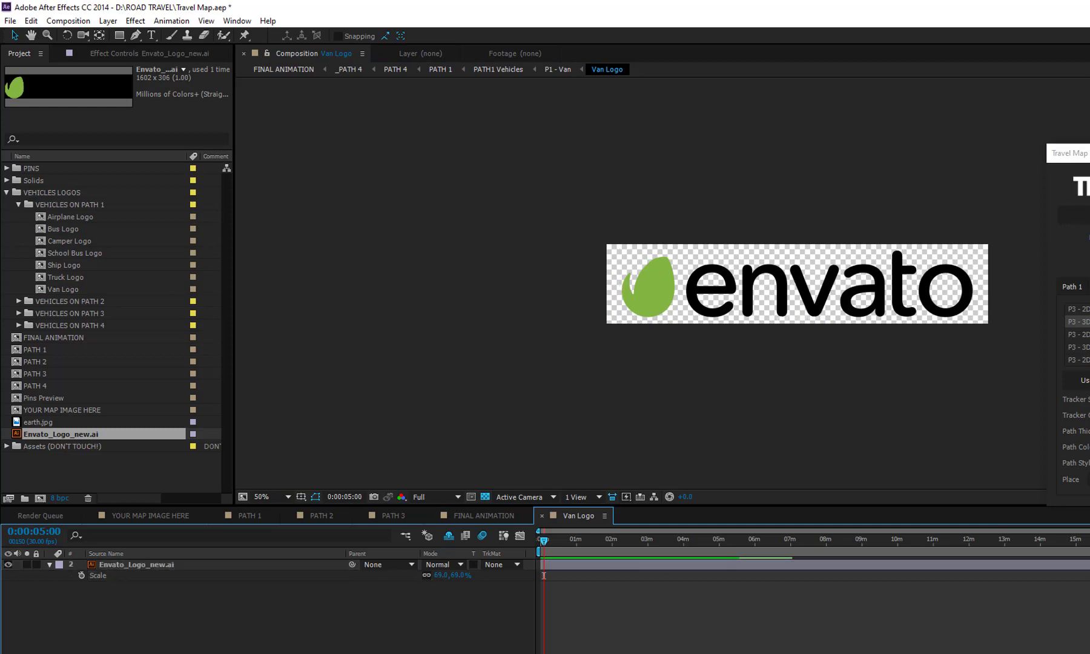
Return to FINAL ANIMATION and expand the VEHICLES ON PATH 2 folder
left_click(481, 517)
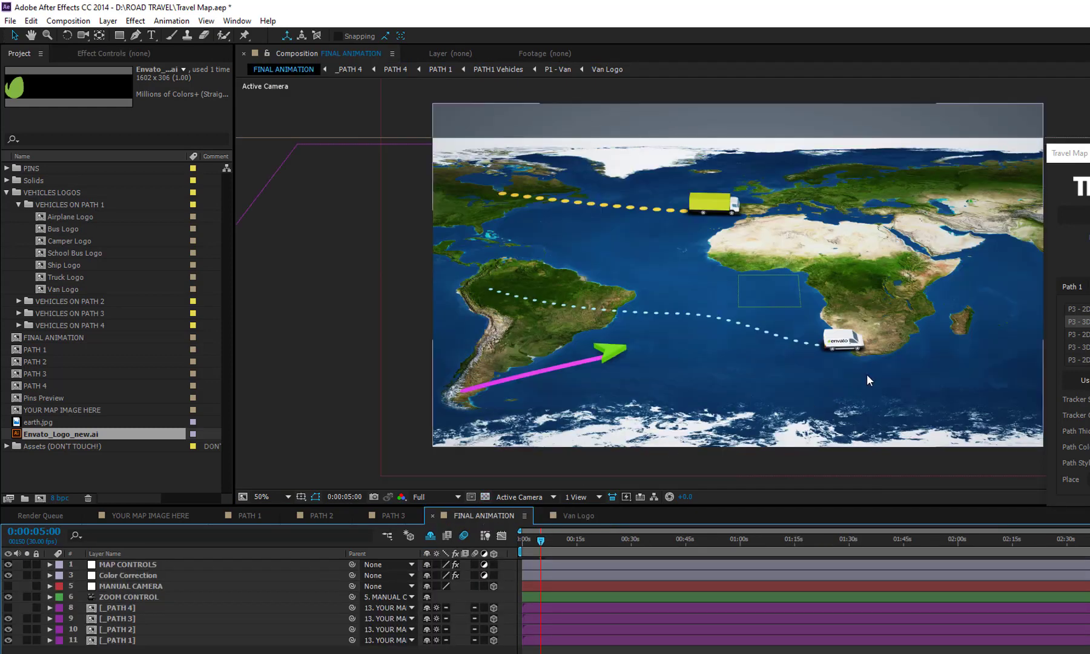
scroll(863, 374, "up", 2)
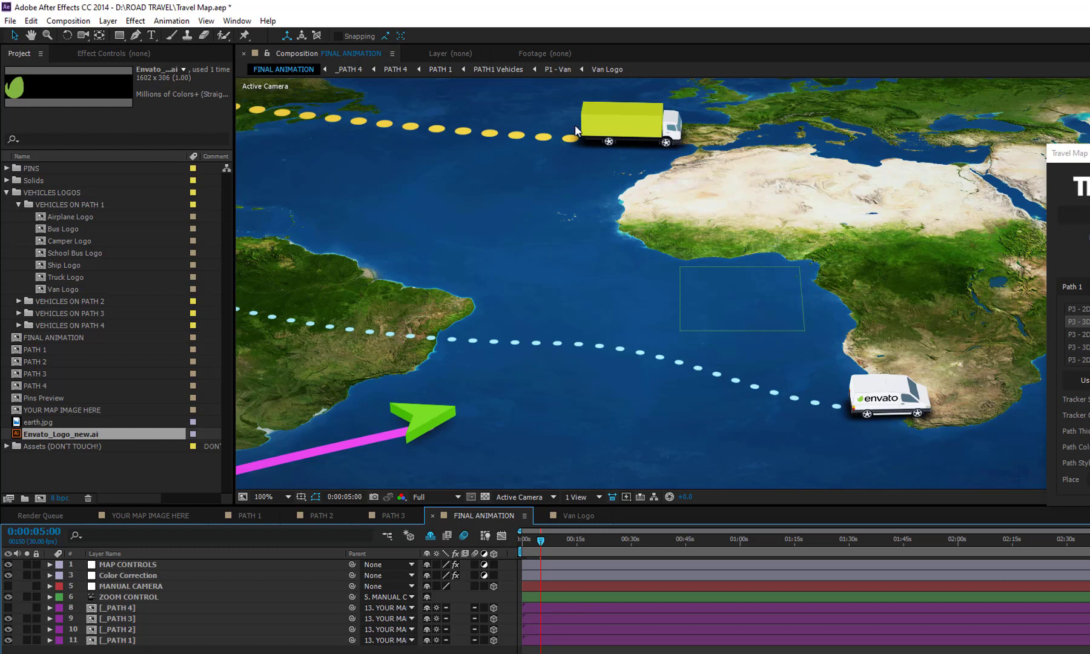
left_click(19, 300)
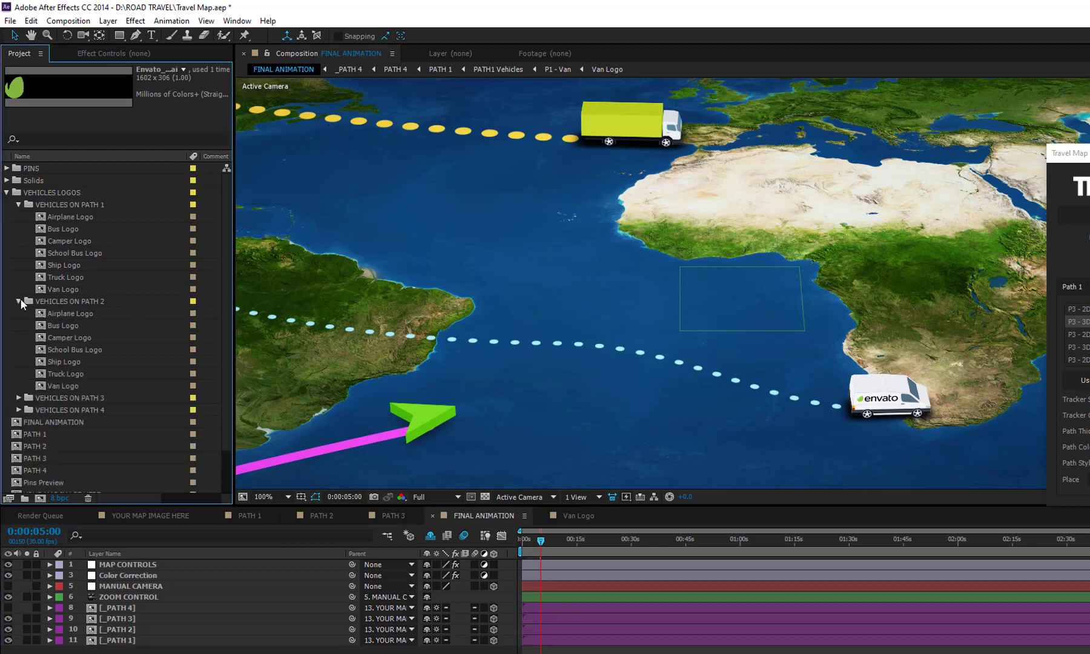
Add 'ABC TRANSPORT' text in the Truck Logo comp's logo area, then check FINAL ANIMATION
double_click(66, 374)
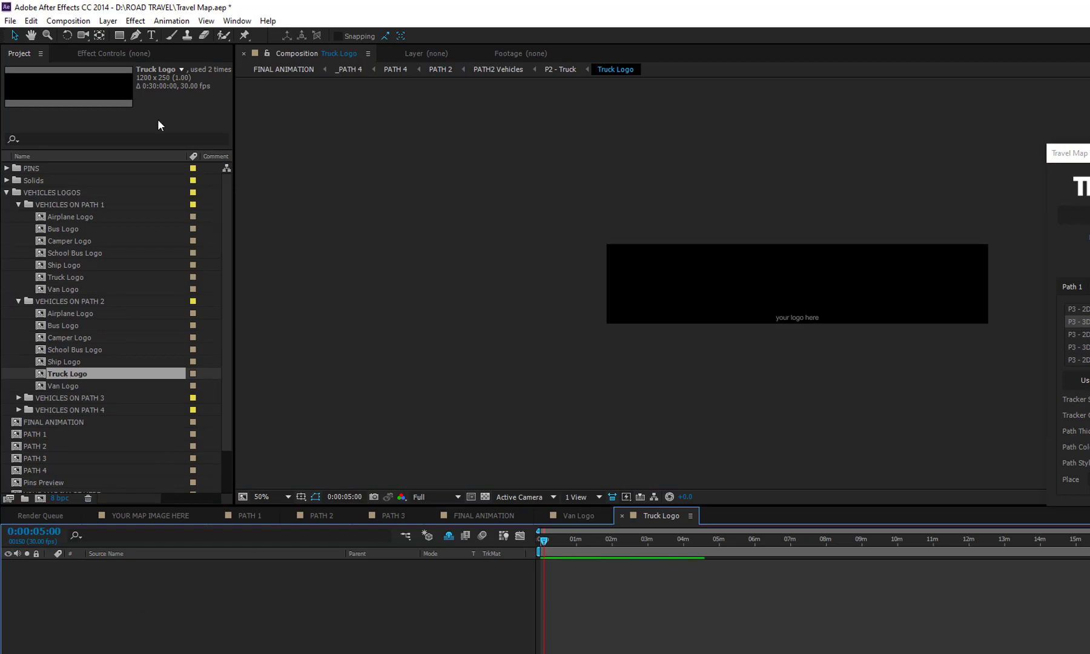
left_click(151, 36)
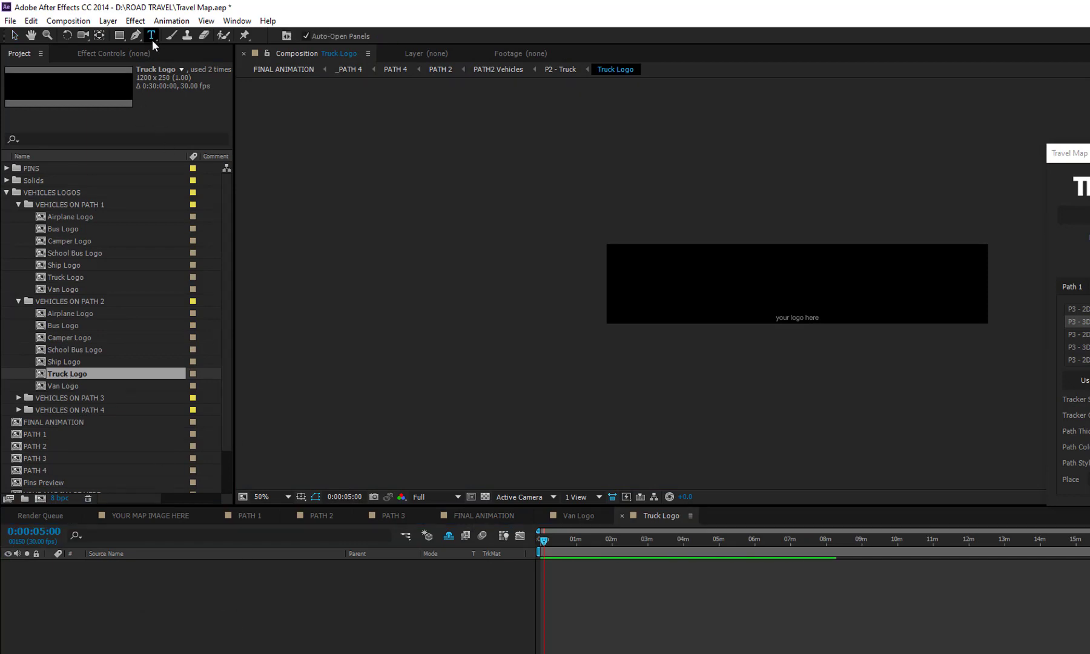
left_click(640, 289)
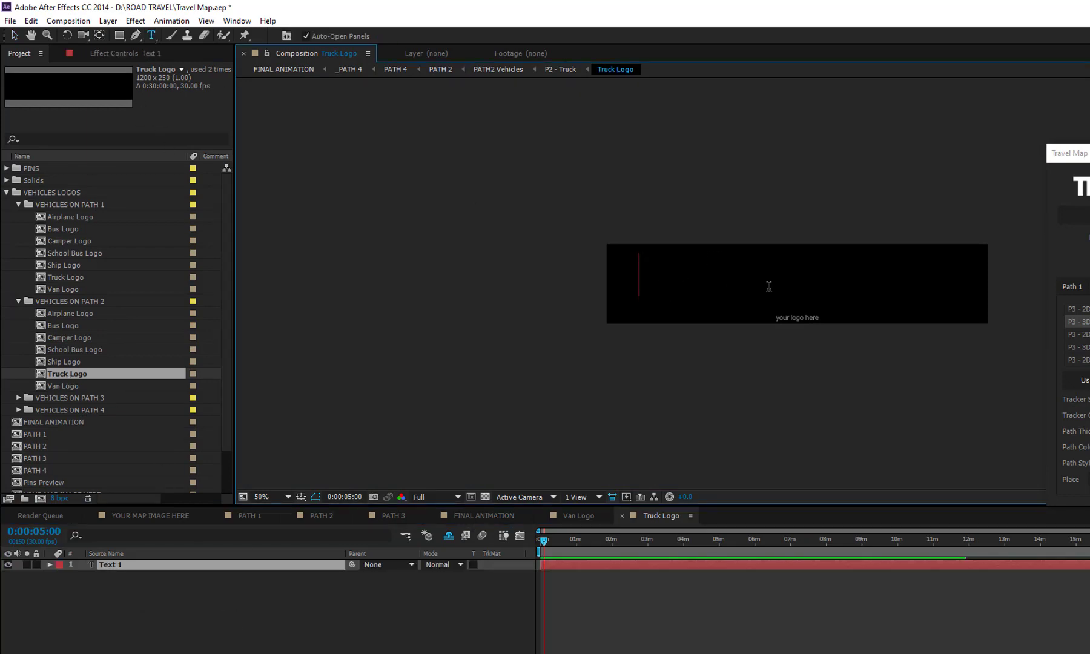
type("ABC TRANS")
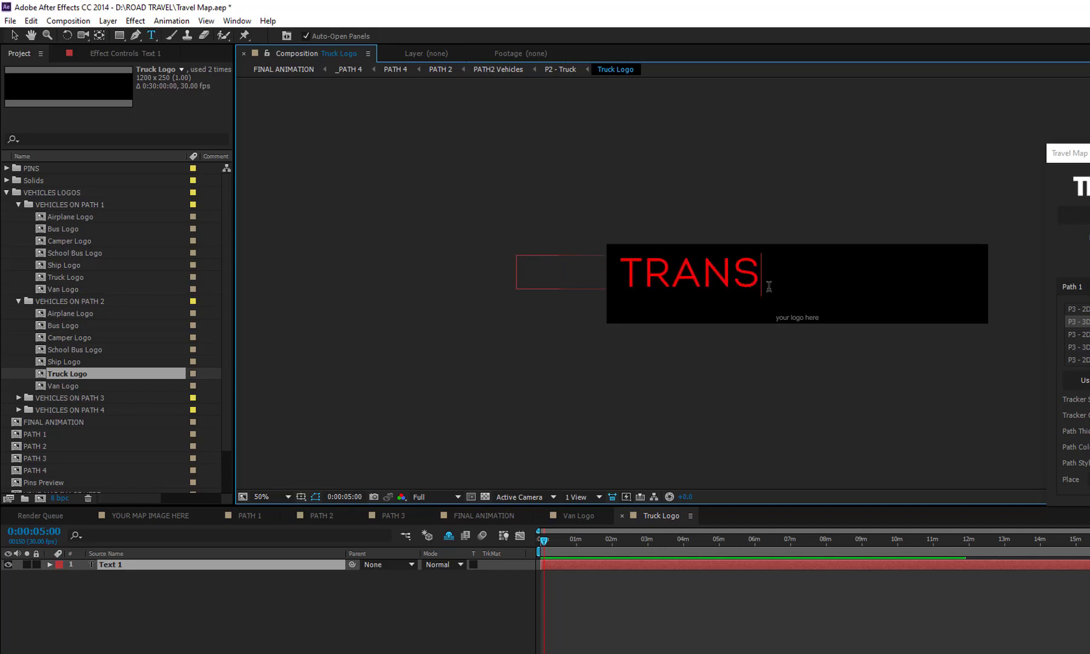
type("PORT")
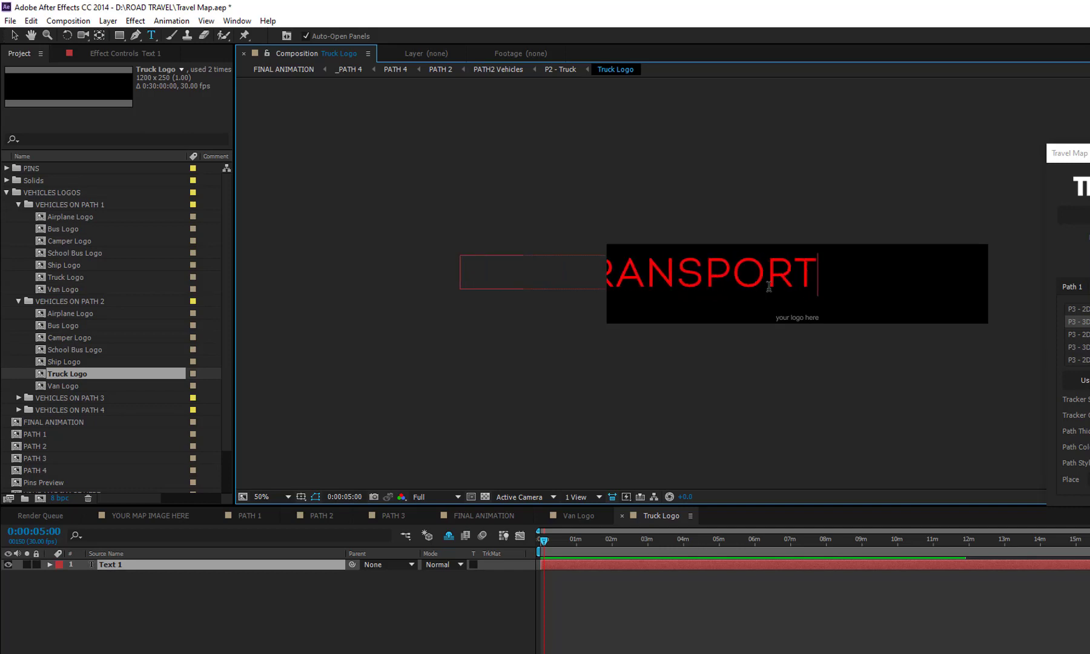
left_click(12, 37)
left_click_drag(696, 301, 840, 292)
key("F2")
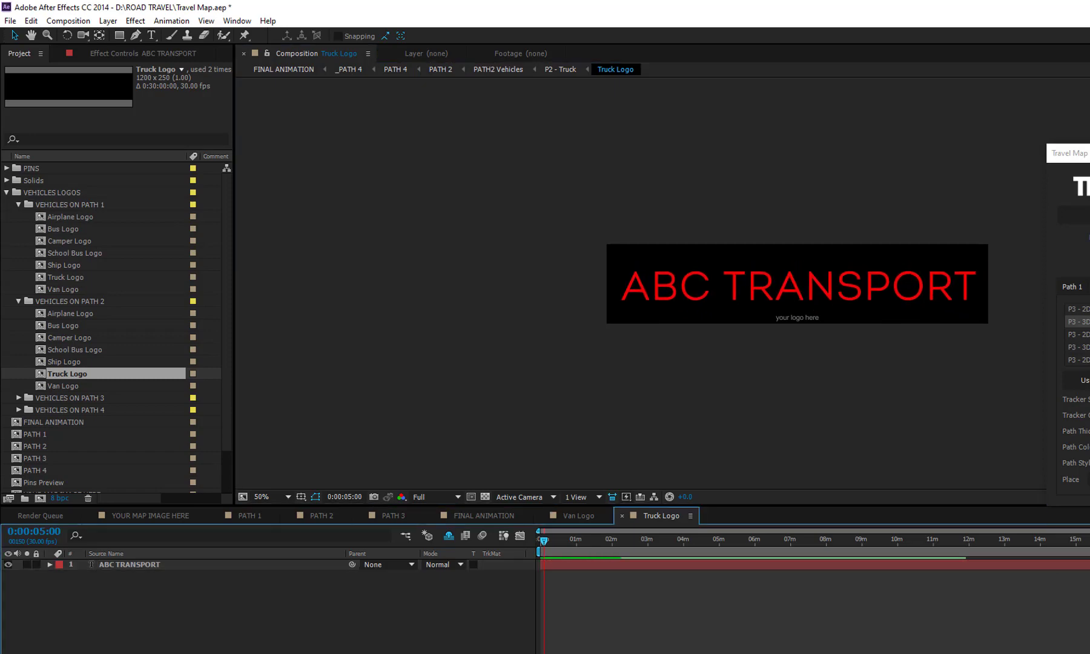
left_click(483, 516)
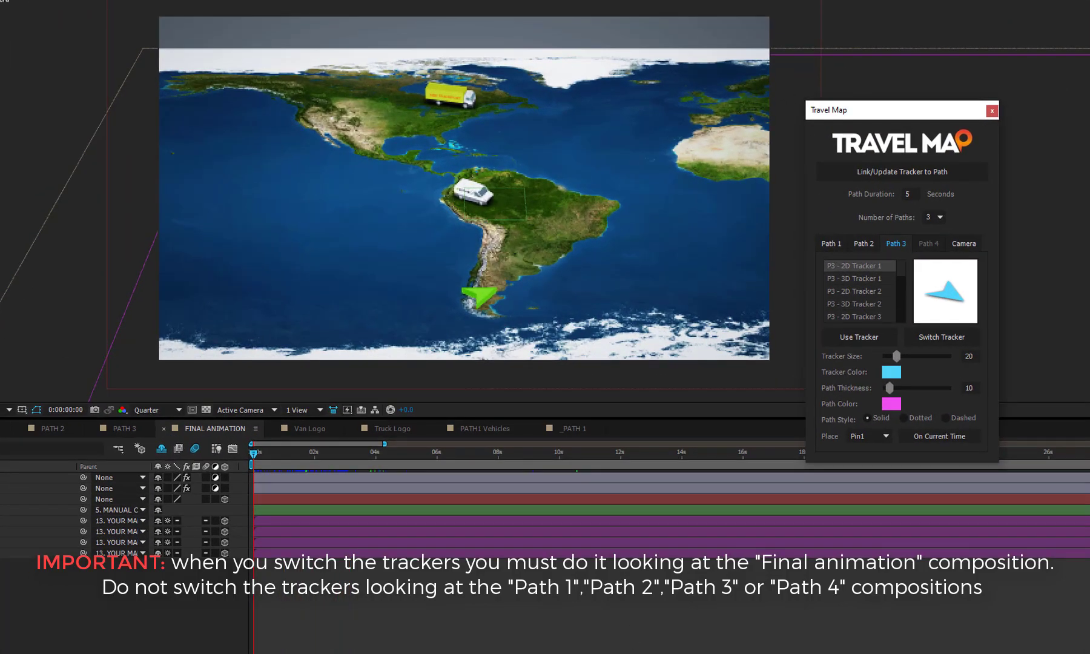
At 3 seconds, switch Path 1's tracker to P1 - Airplane and scrub to see it move
left_click(831, 245)
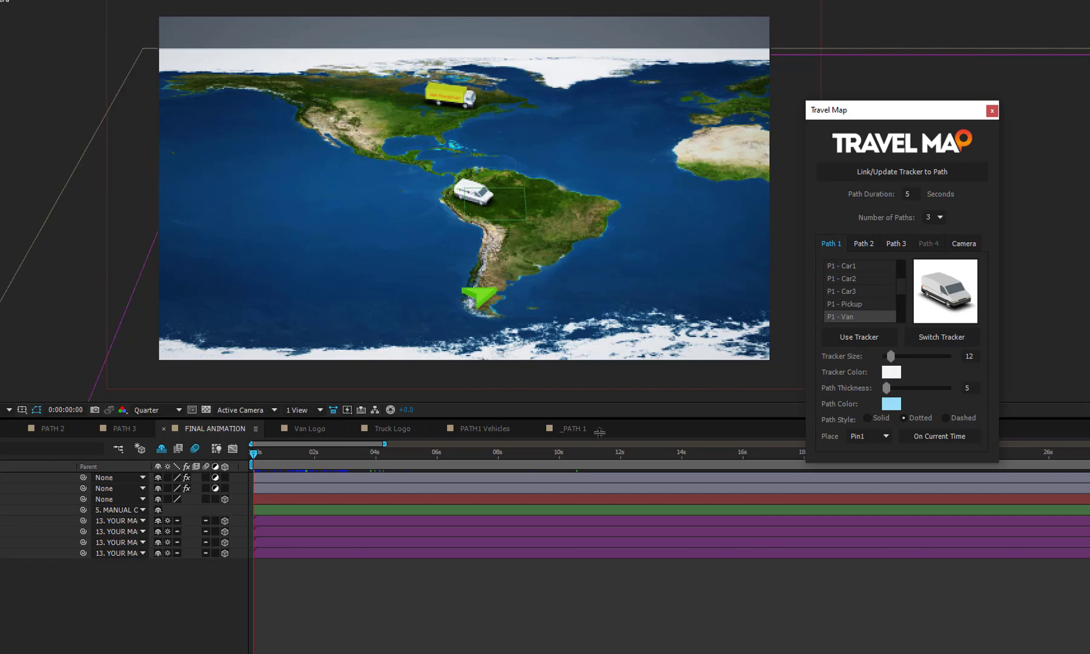
left_click(346, 454)
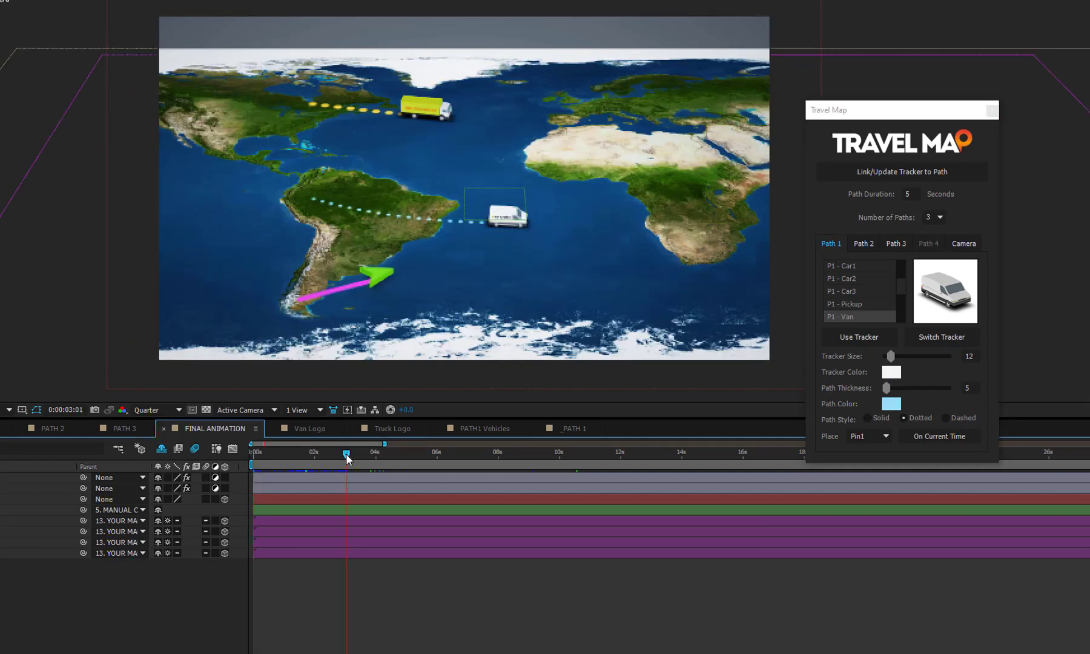
left_click_drag(346, 454, 346, 454)
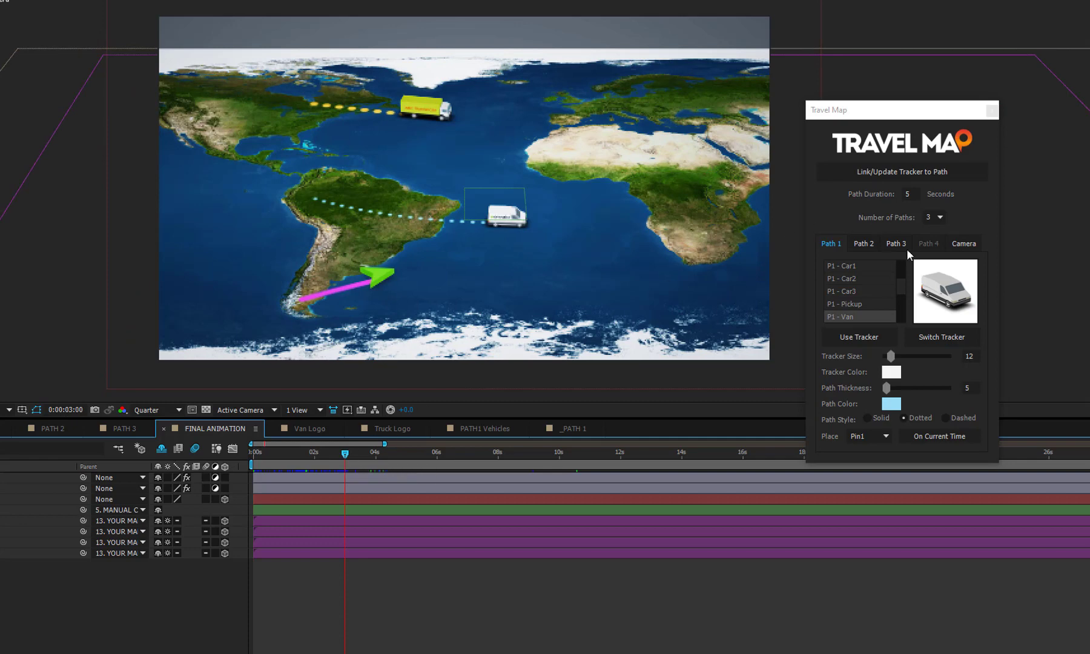
left_click(902, 308)
scroll(902, 310, "down", 2)
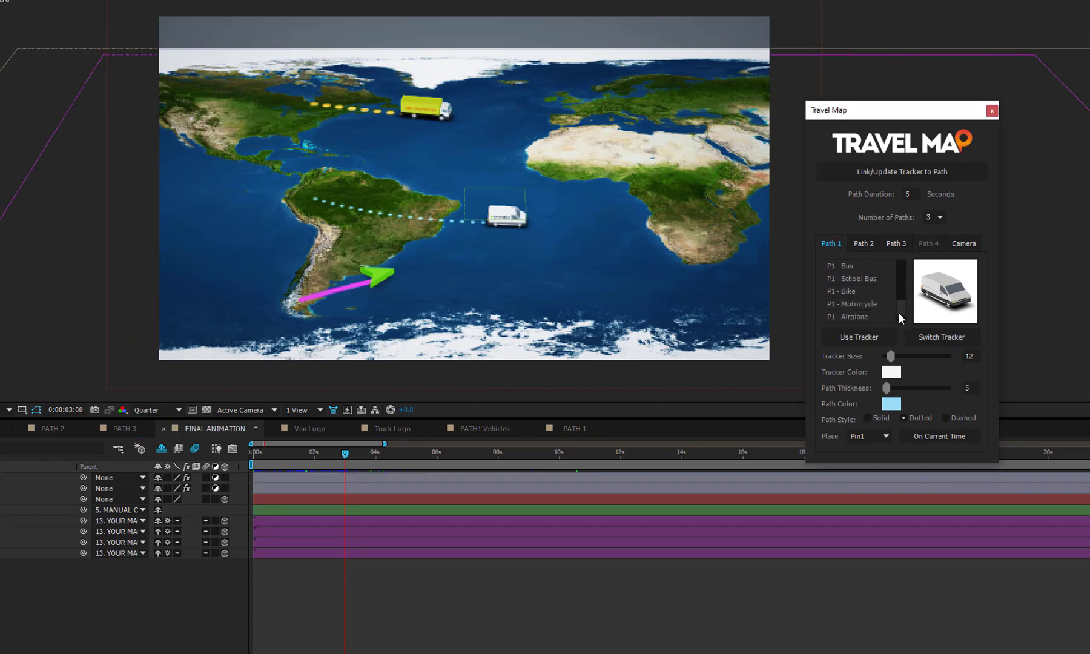
left_click(856, 318)
left_click(942, 341)
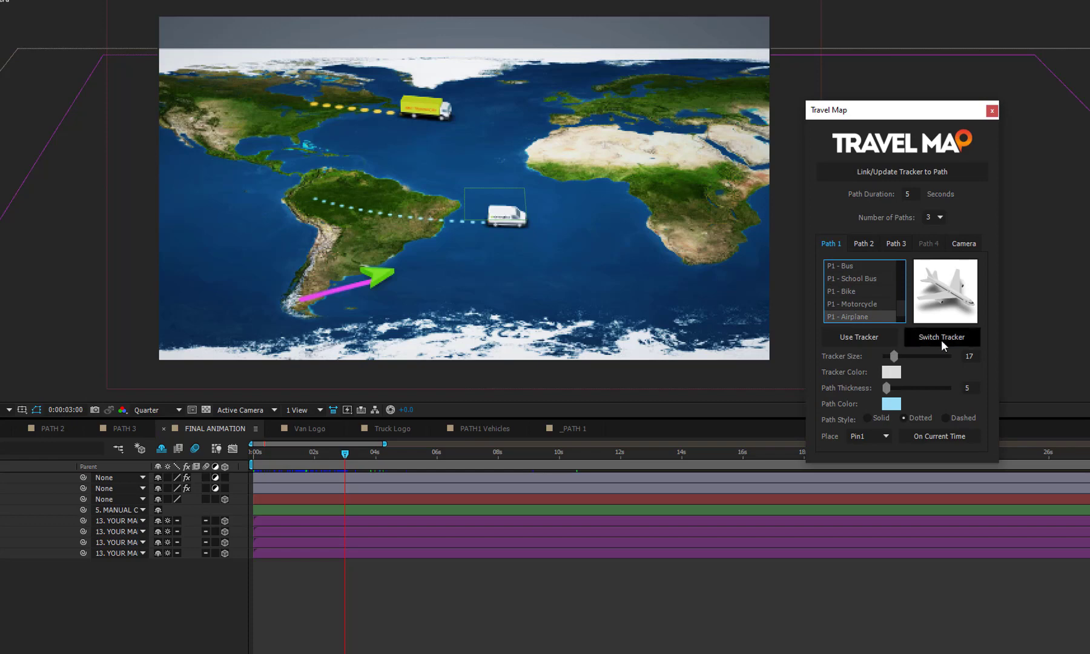
left_click(347, 454)
left_click_drag(349, 459, 406, 458)
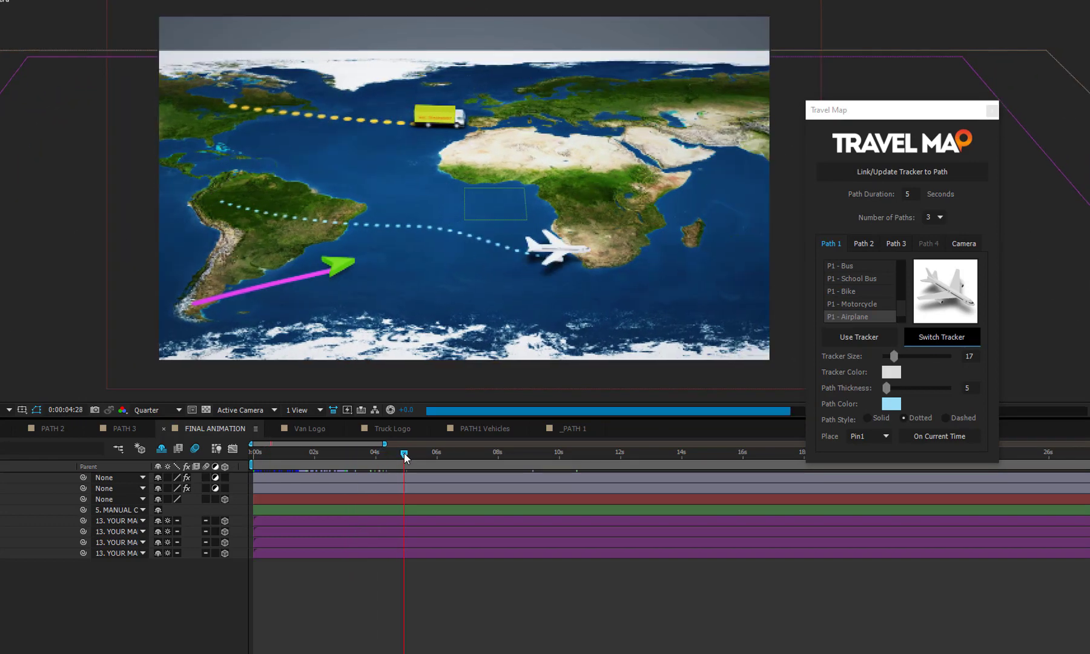
Switch Path 1's tracker to P1 - Bus and preview it reaching Africa
left_click(859, 268)
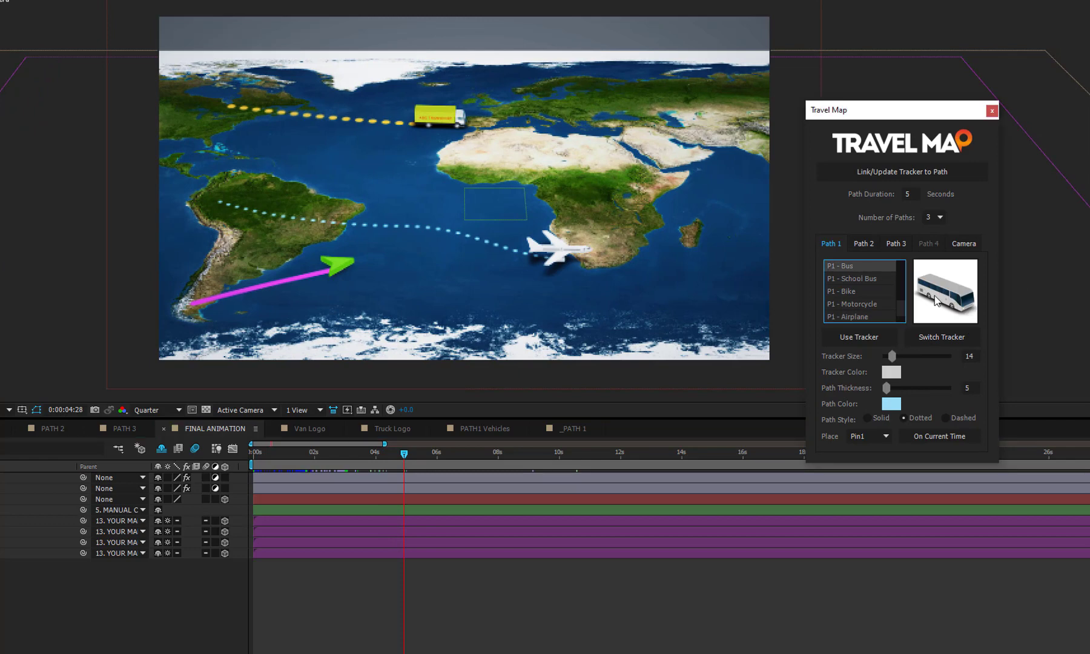
left_click(940, 340)
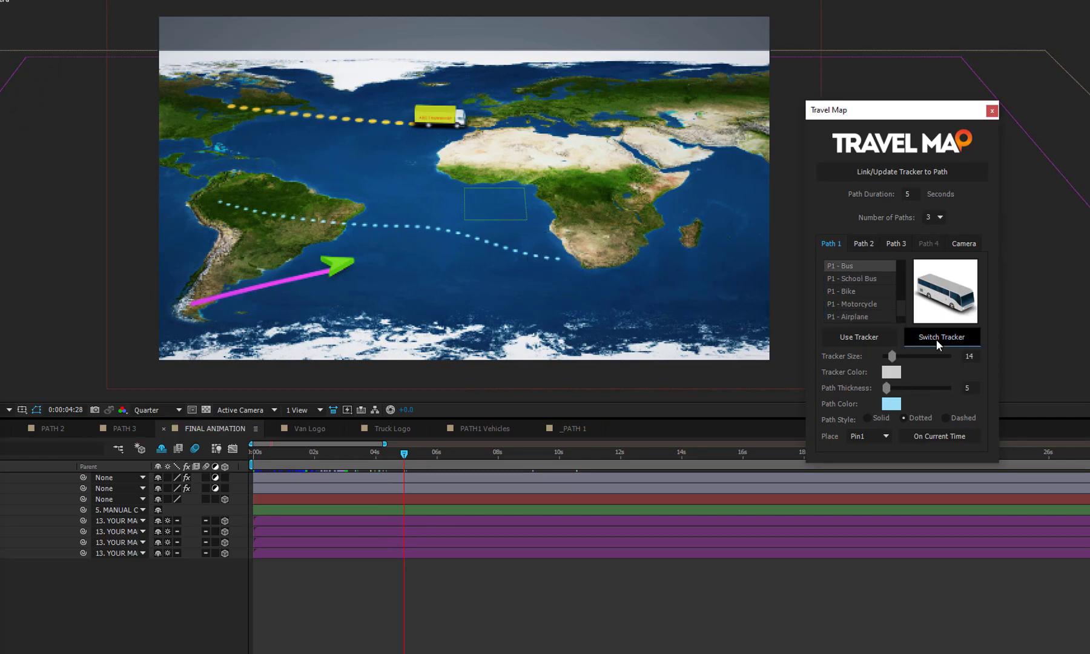
left_click(406, 455)
left_click_drag(422, 457, 450, 454)
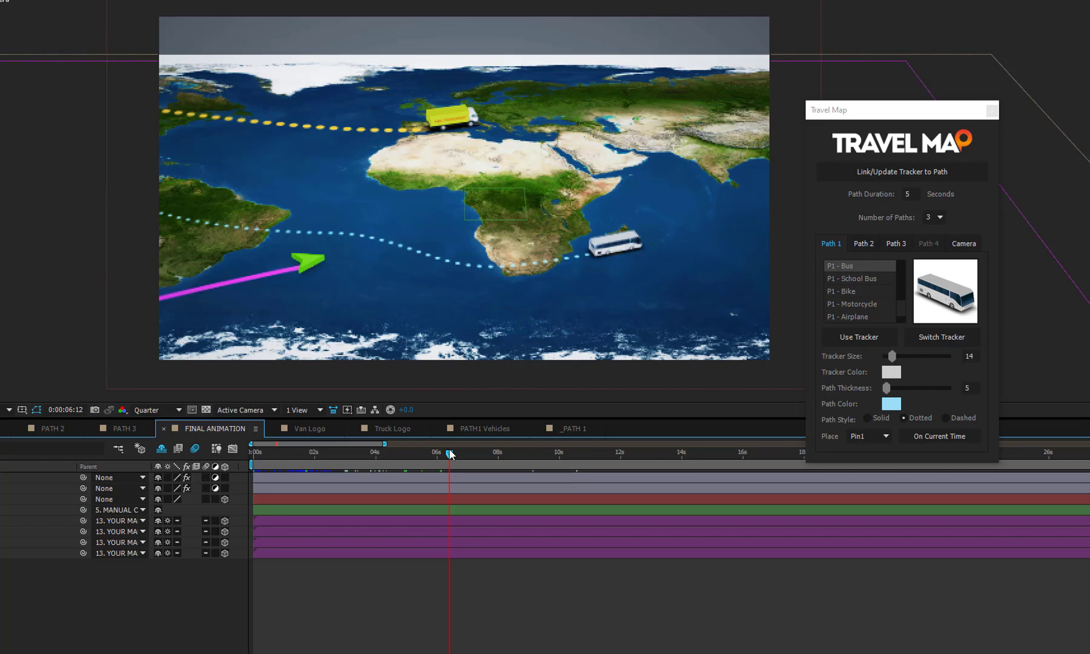
left_click_drag(449, 454, 345, 454)
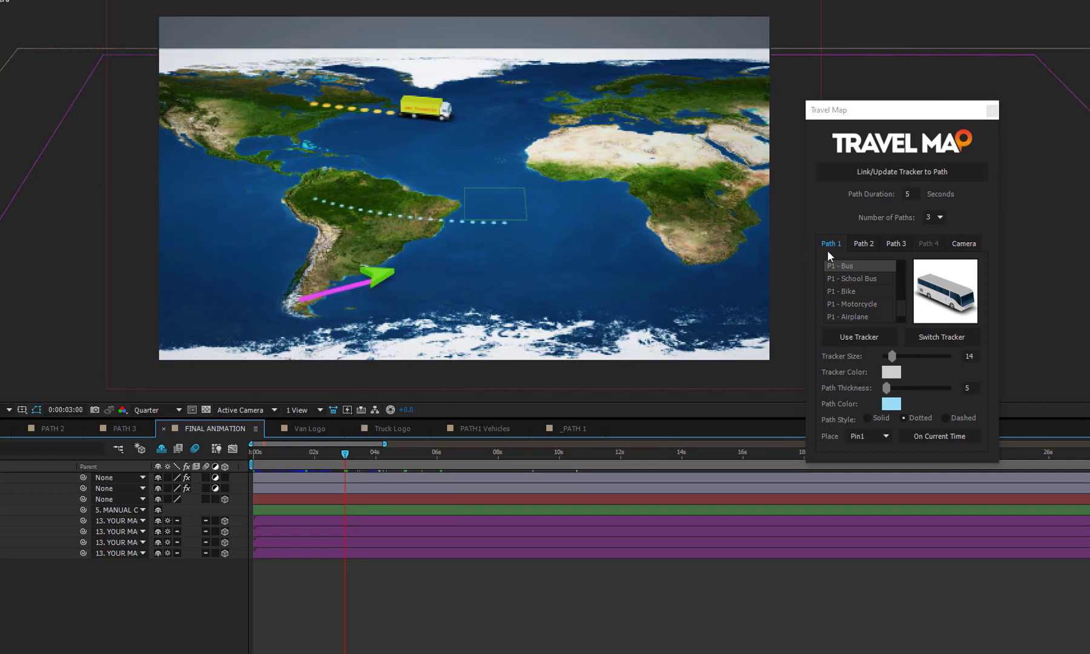
Switch Path 1's tracker to P1 - Car1 and play forward to watch the red car
left_click_drag(901, 311, 903, 287)
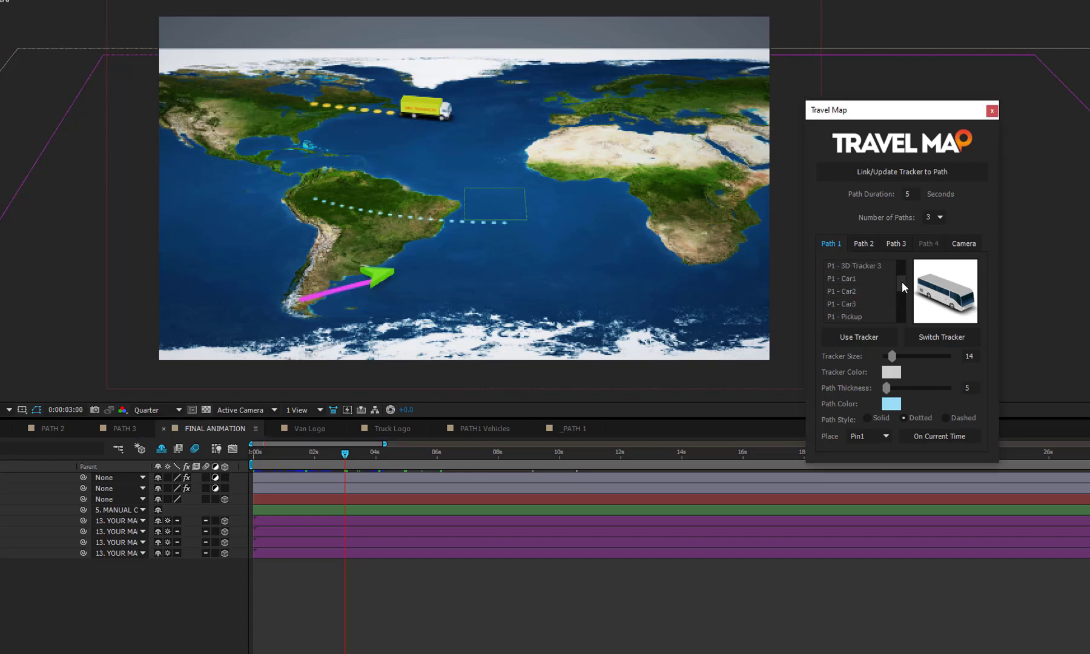
left_click(851, 283)
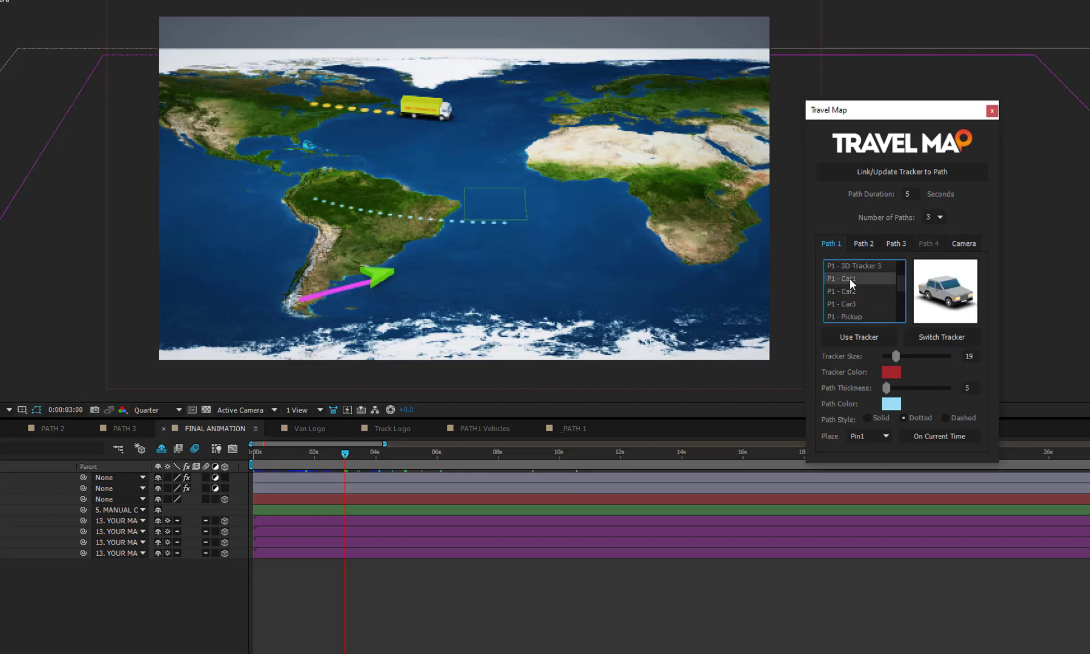
left_click(940, 338)
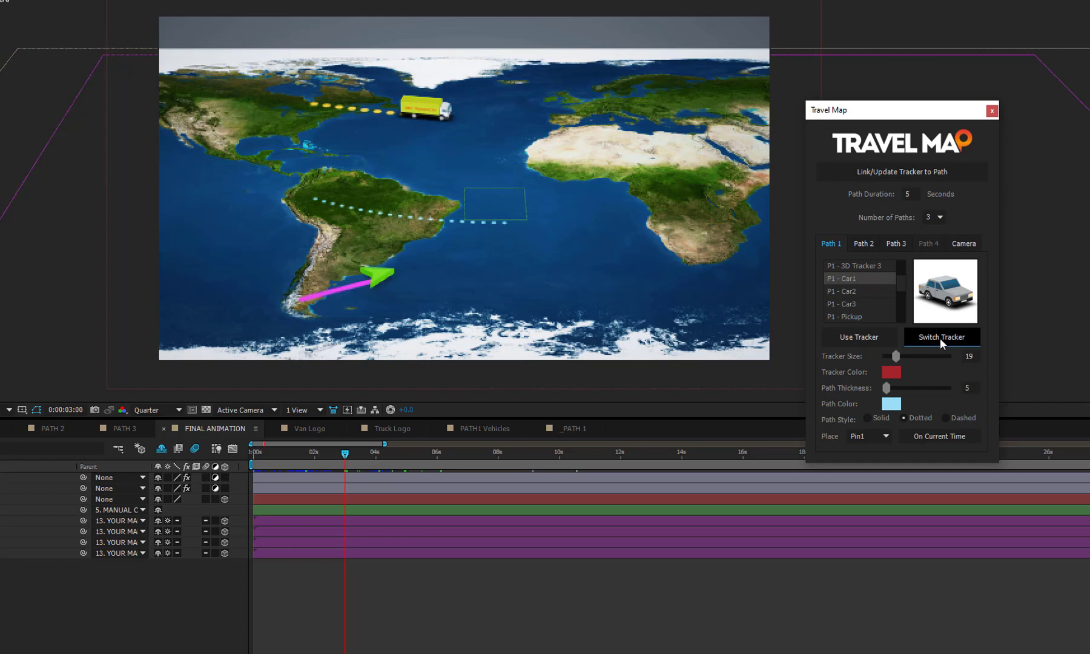
left_click(347, 455)
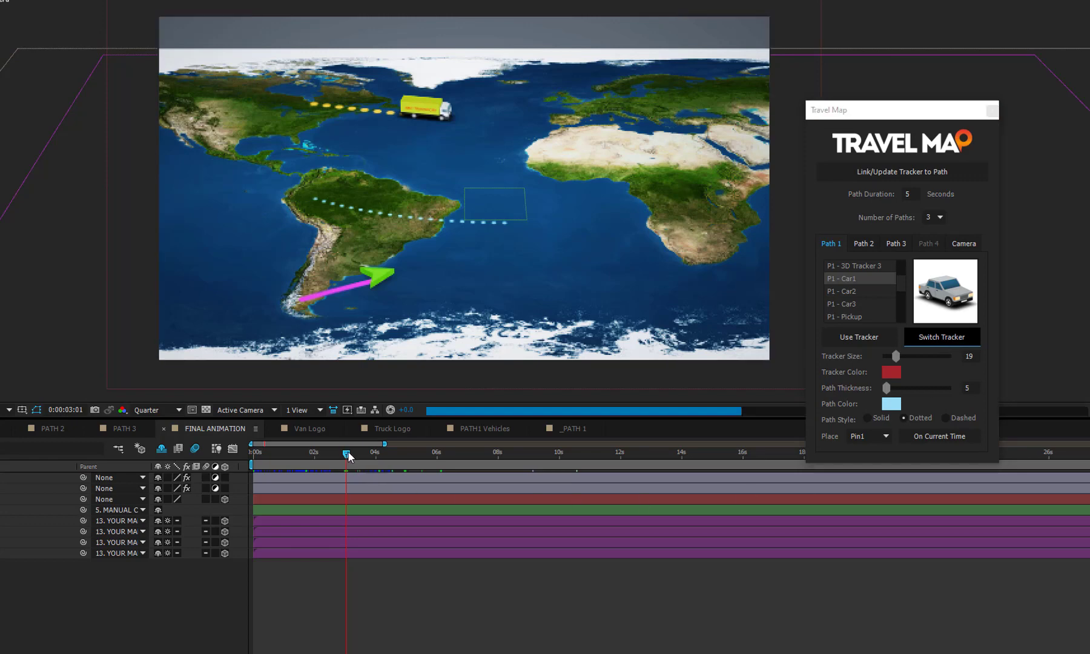
left_click_drag(349, 457, 482, 453)
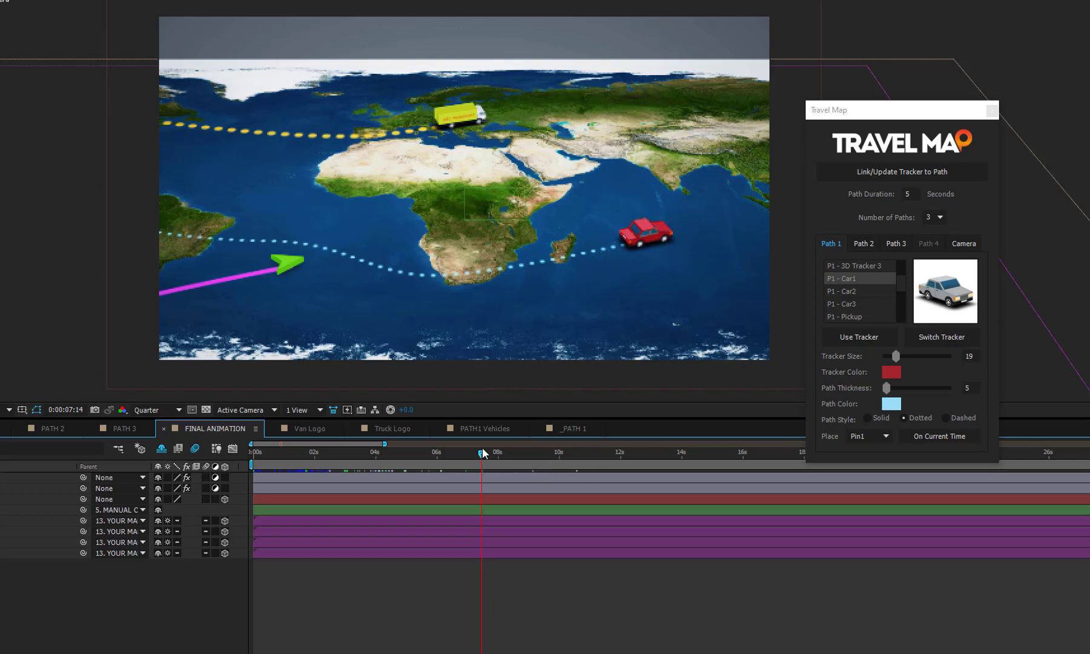
Apply P1 - Pickup as Path 1's tracker and rewind to the start
left_click(854, 316)
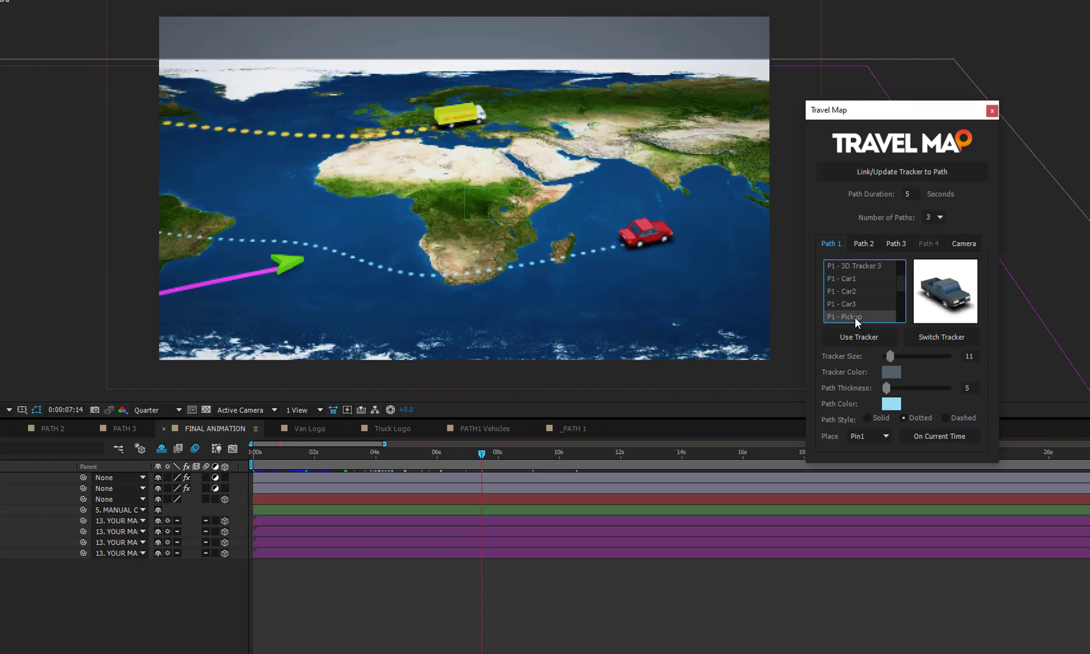
left_click(846, 338)
left_click(376, 454)
left_click(300, 458)
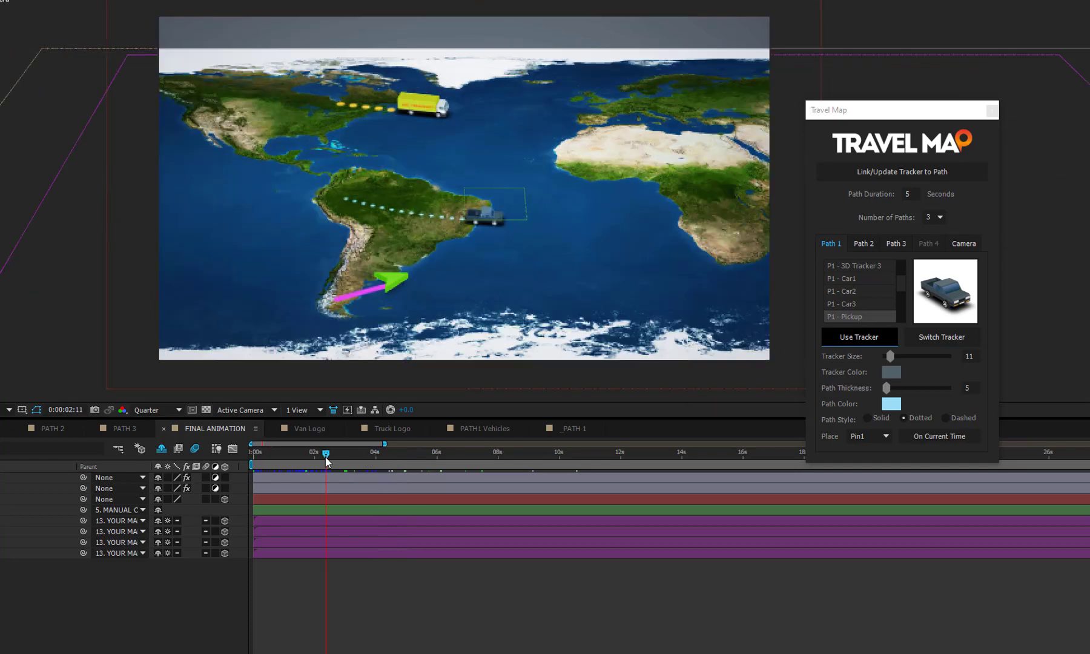
left_click_drag(300, 458, 250, 459)
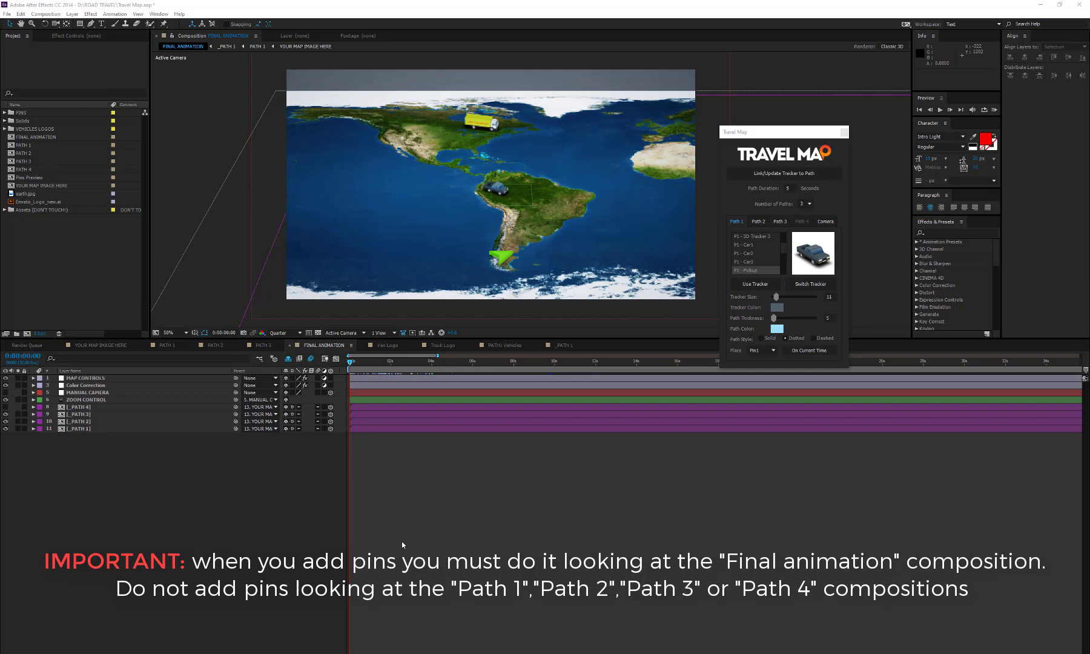
Preview the nine pin designs in Pins Preview, then reopen FINAL ANIMATION at about 2 seconds
double_click(42, 179)
left_click_drag(350, 363, 453, 369)
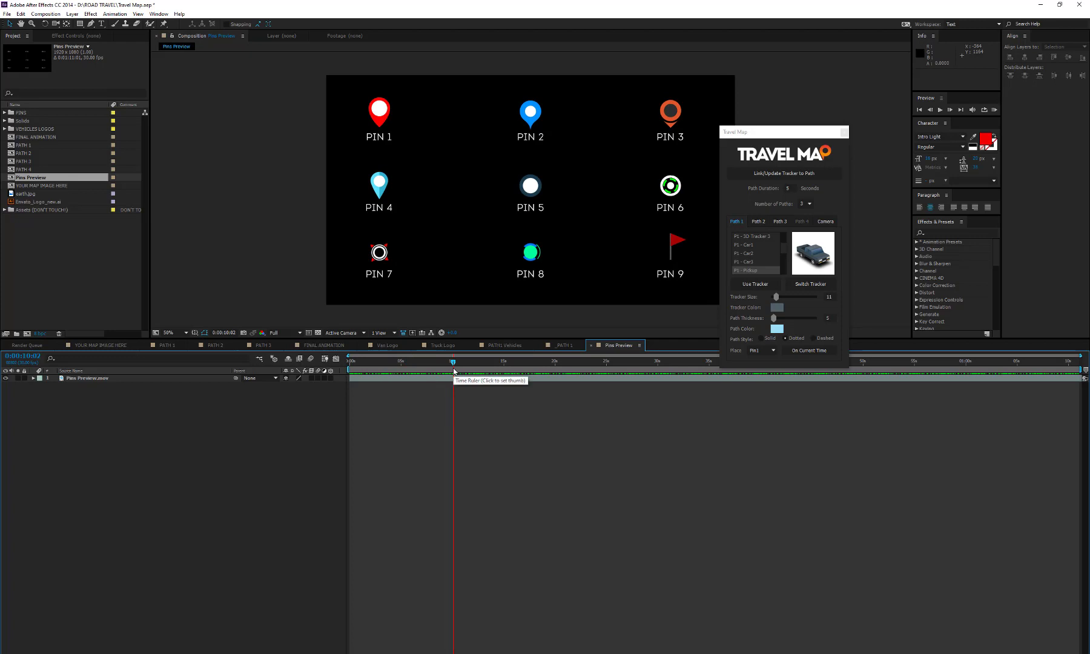
double_click(40, 137)
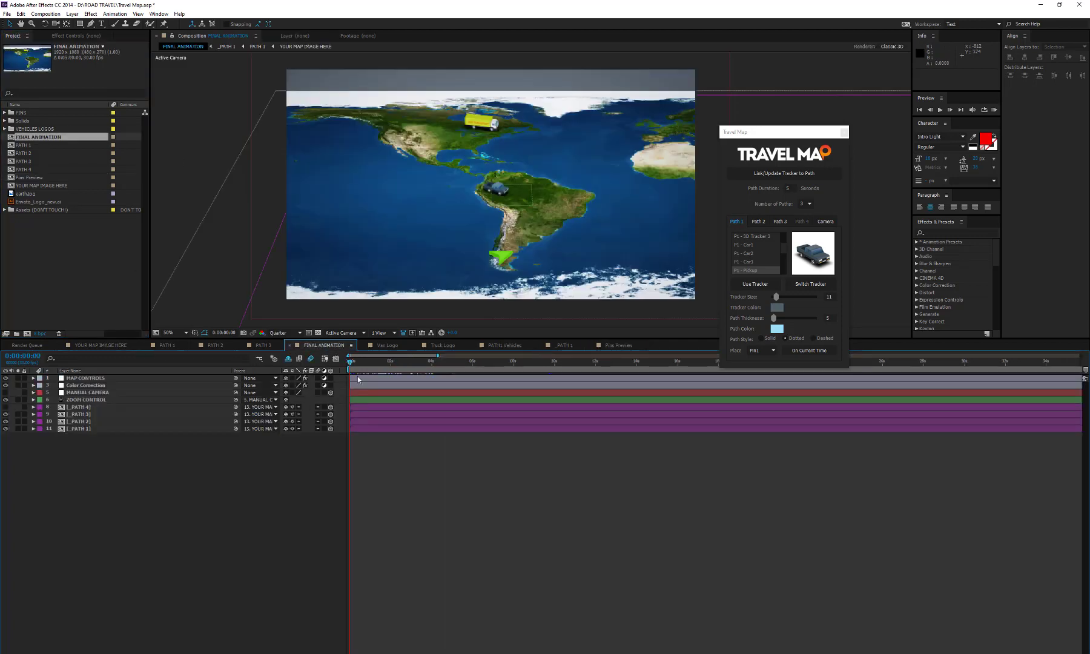
left_click_drag(351, 361, 391, 364)
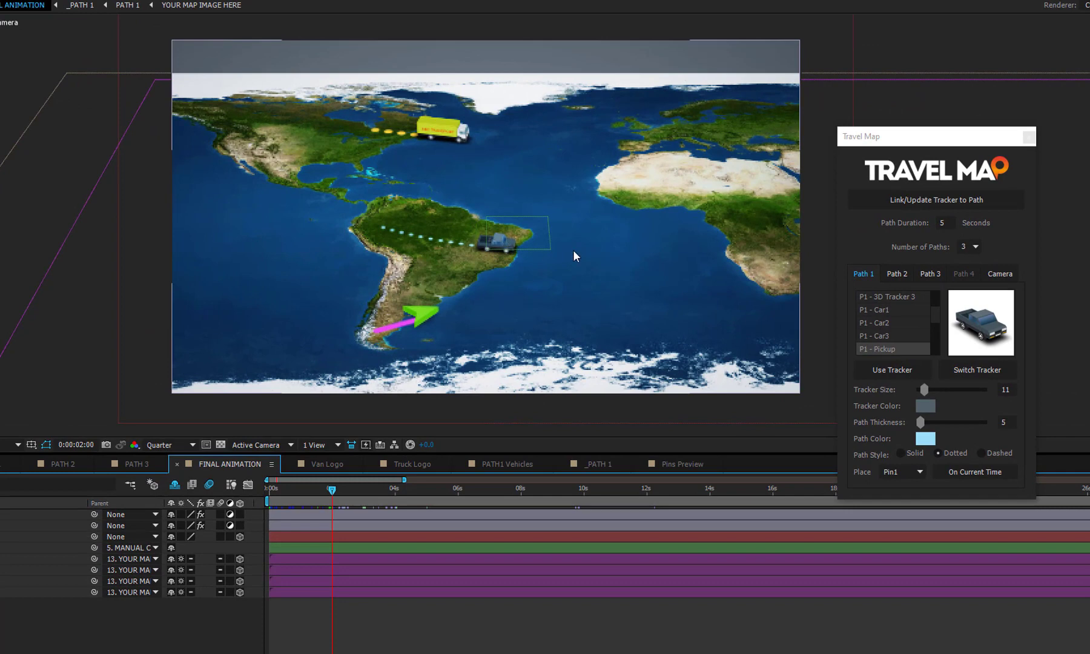
Place a Pin2 pin at the current time and select its Point Name text layer
left_click(865, 276)
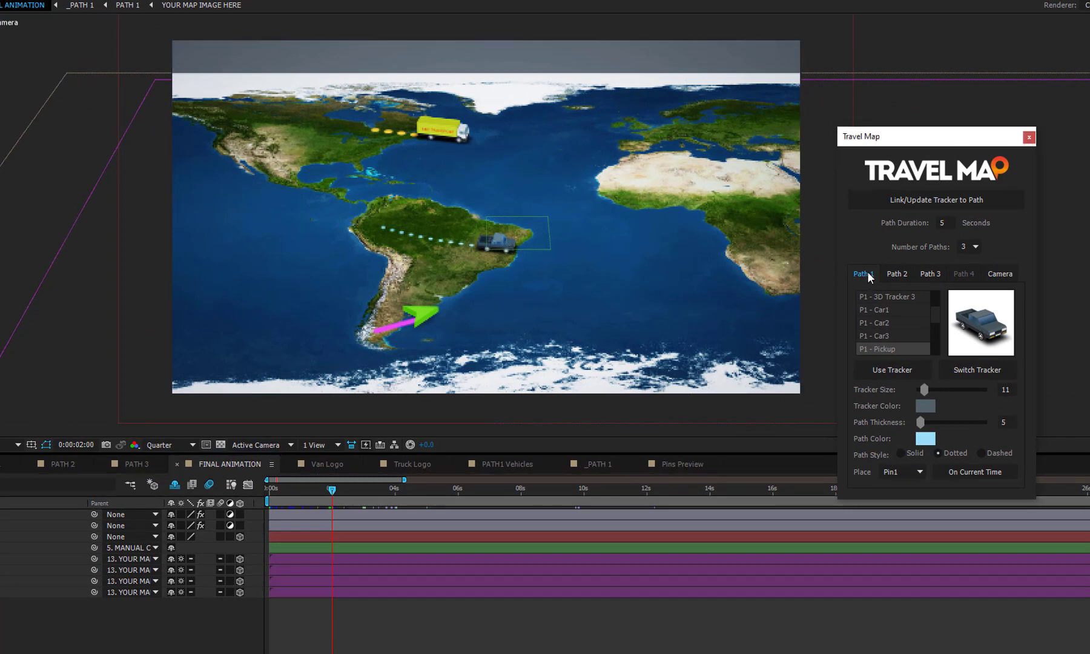
left_click(919, 471)
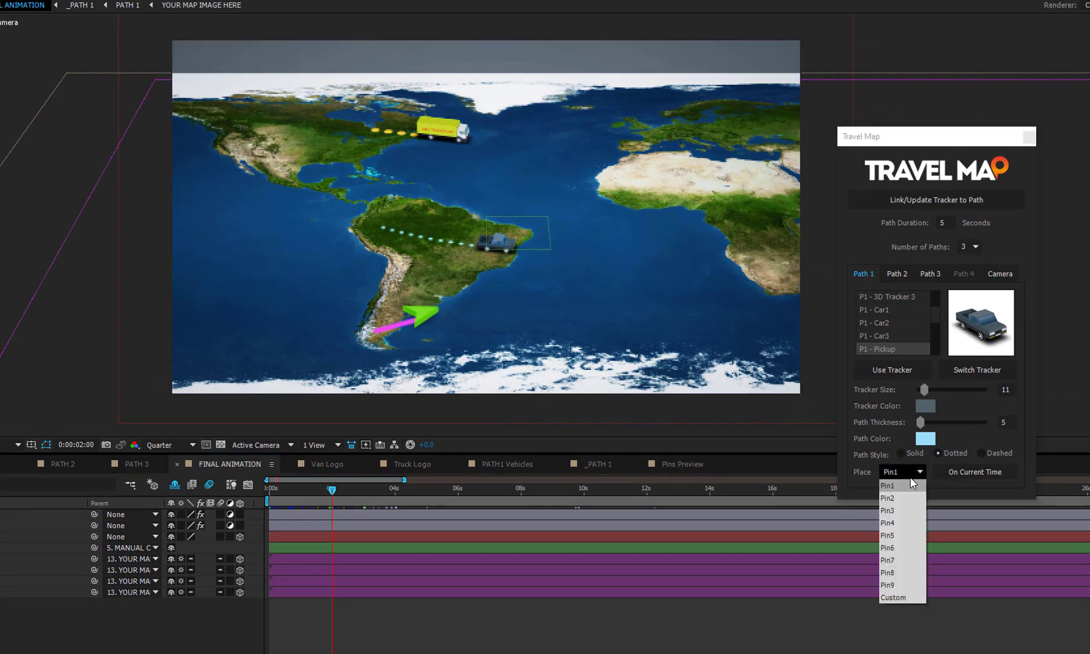
left_click(897, 500)
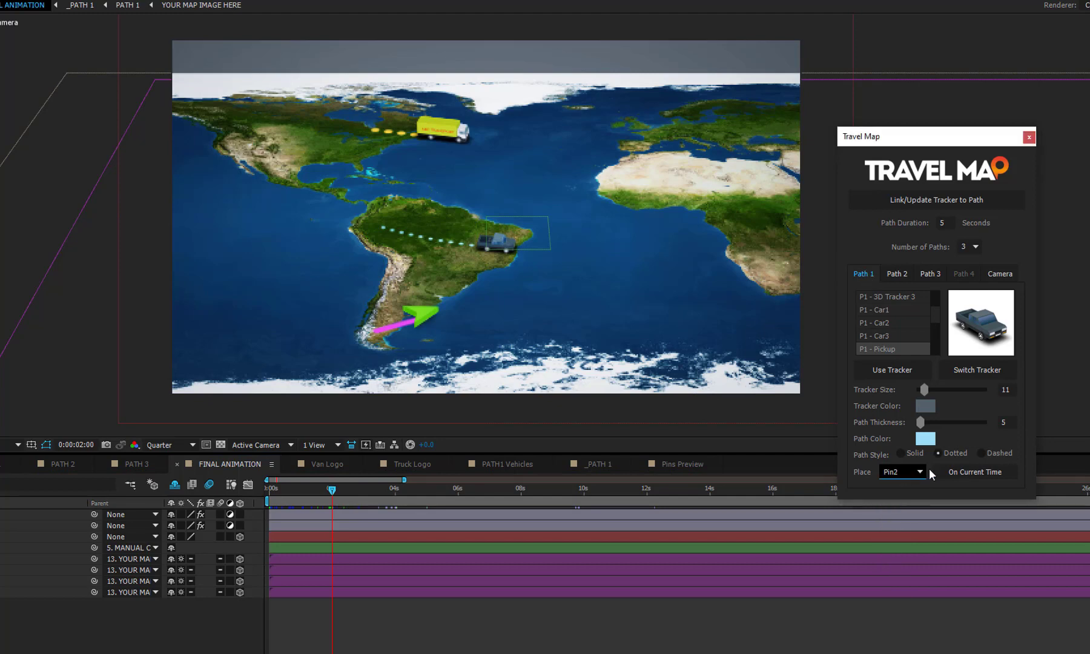
left_click(965, 471)
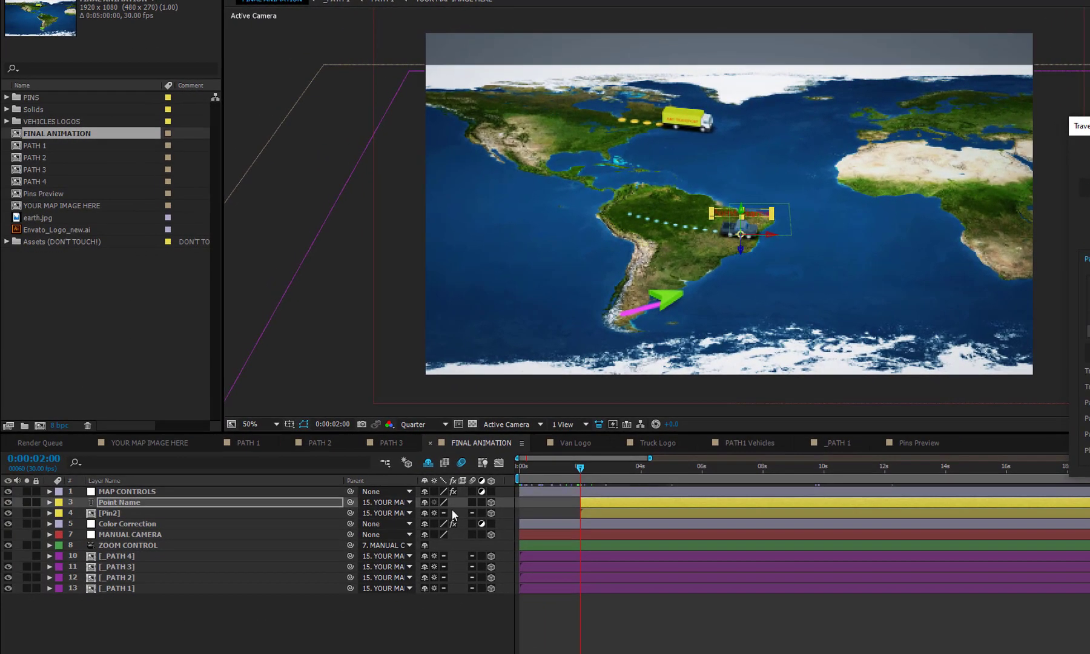
left_click(115, 502)
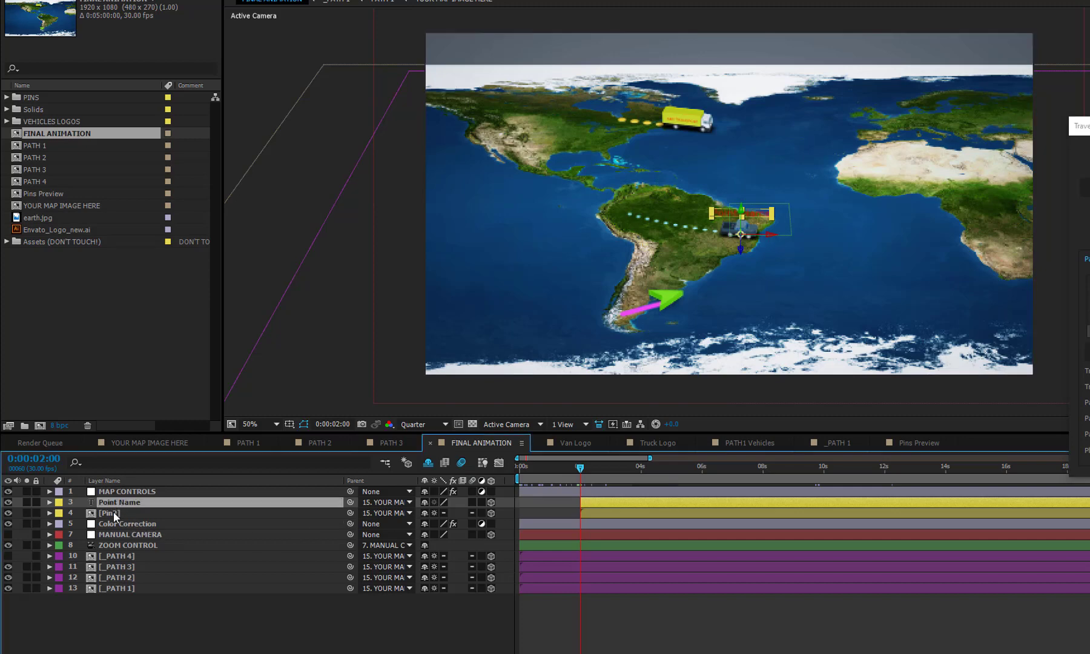
left_click(113, 512)
left_click(117, 502)
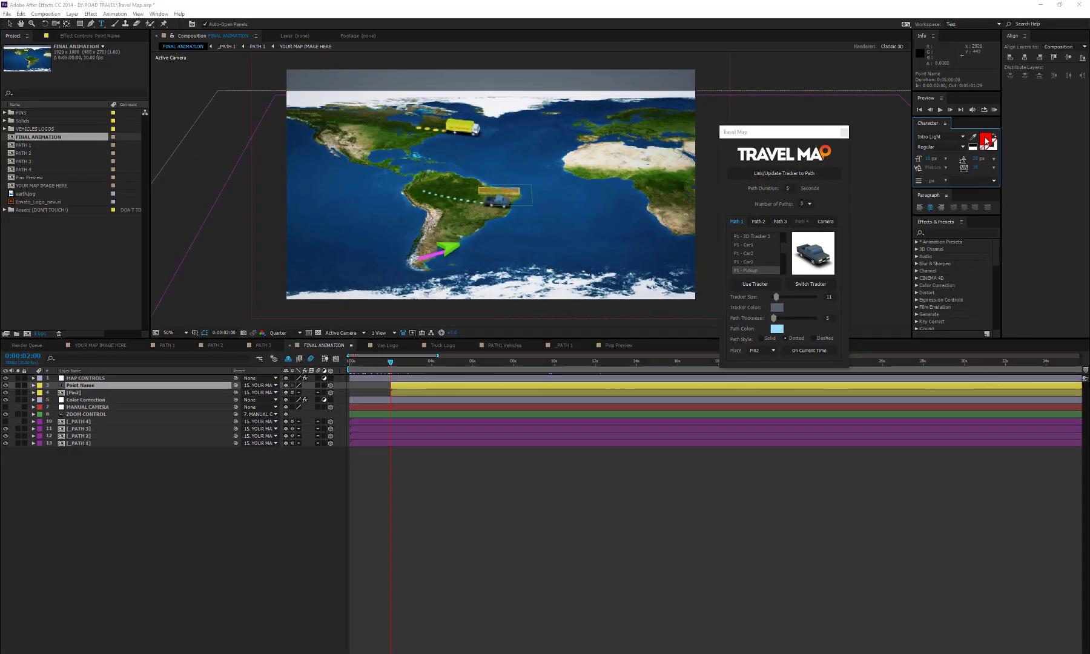
Make the Point Name label text white at 31 px
left_click(1089, 138)
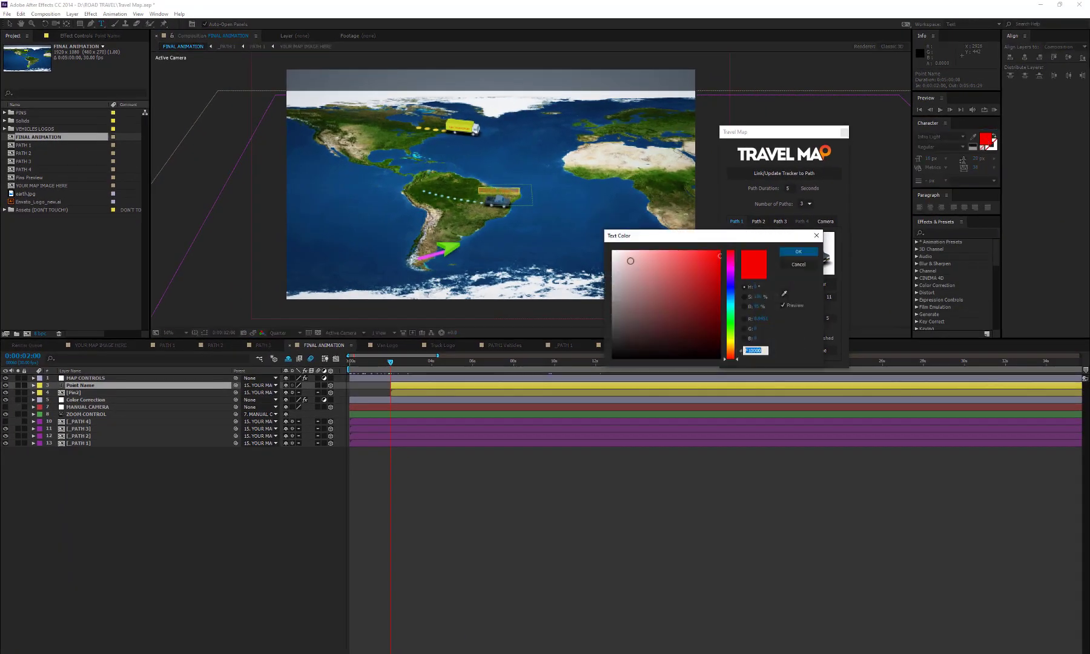
left_click(799, 251)
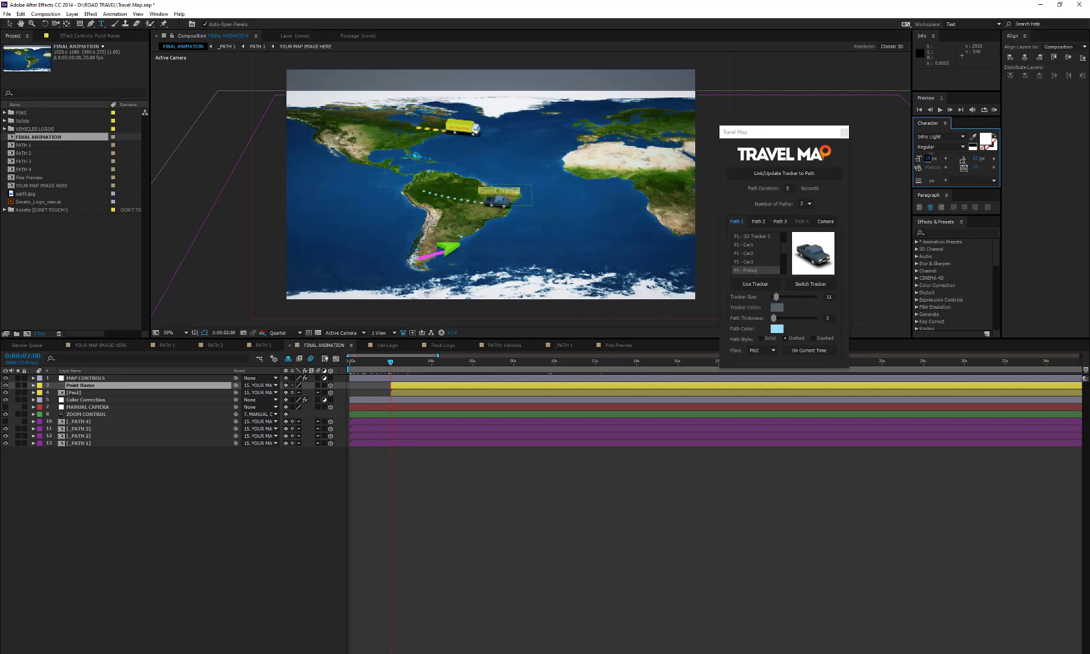
left_click_drag(927, 159, 931, 155)
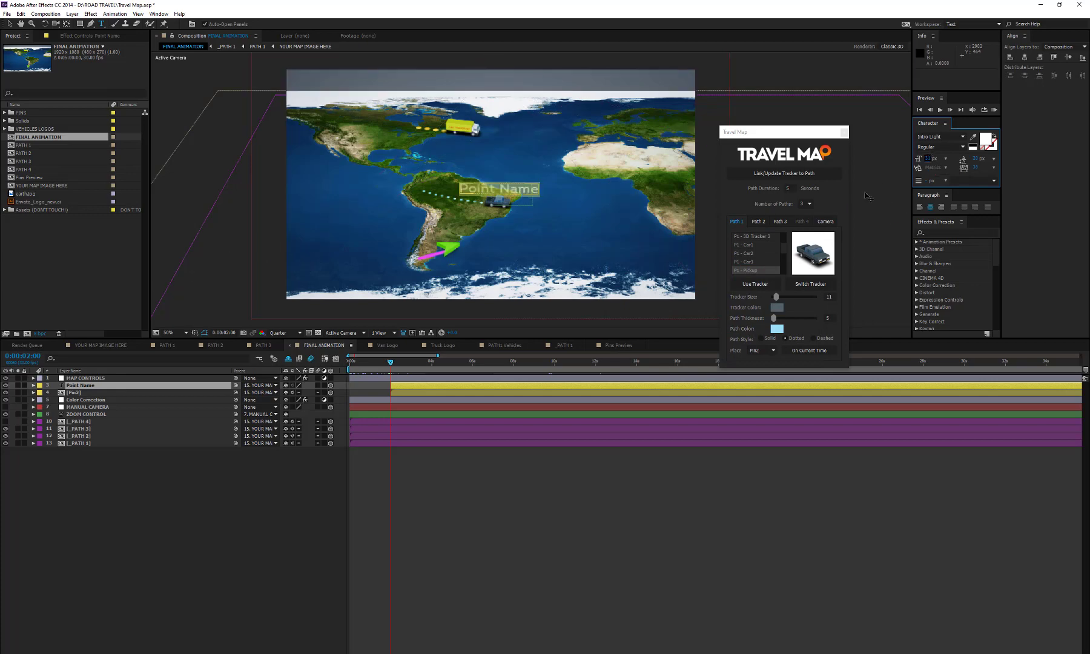
Change the label to 'my pin' and nudge its Position Y value
left_click(525, 182)
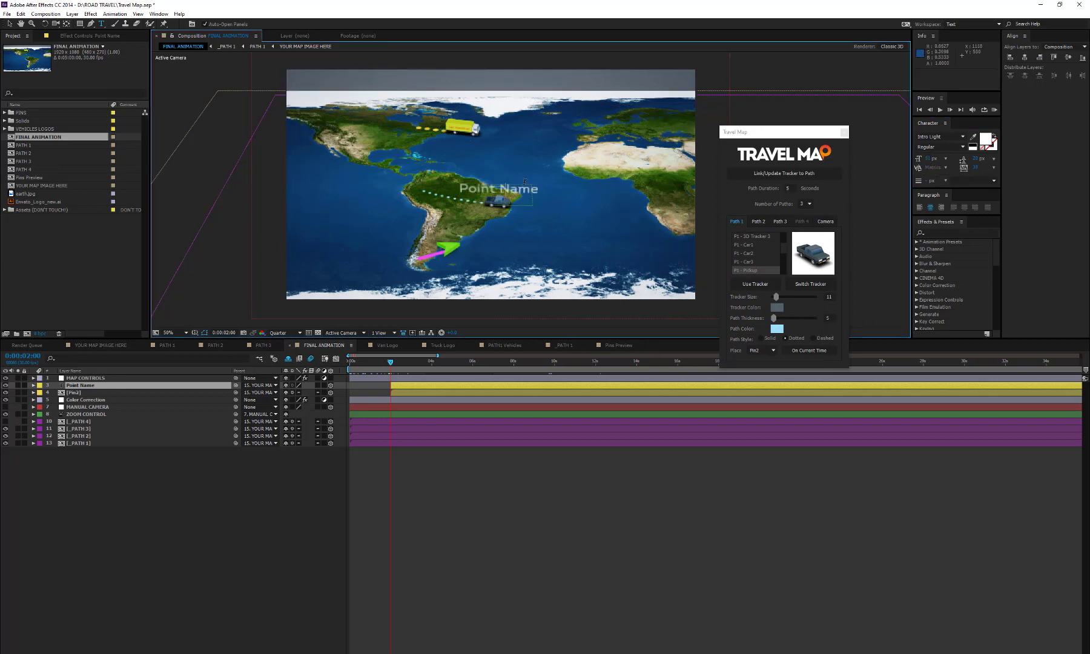
type("my pin")
left_click(202, 477)
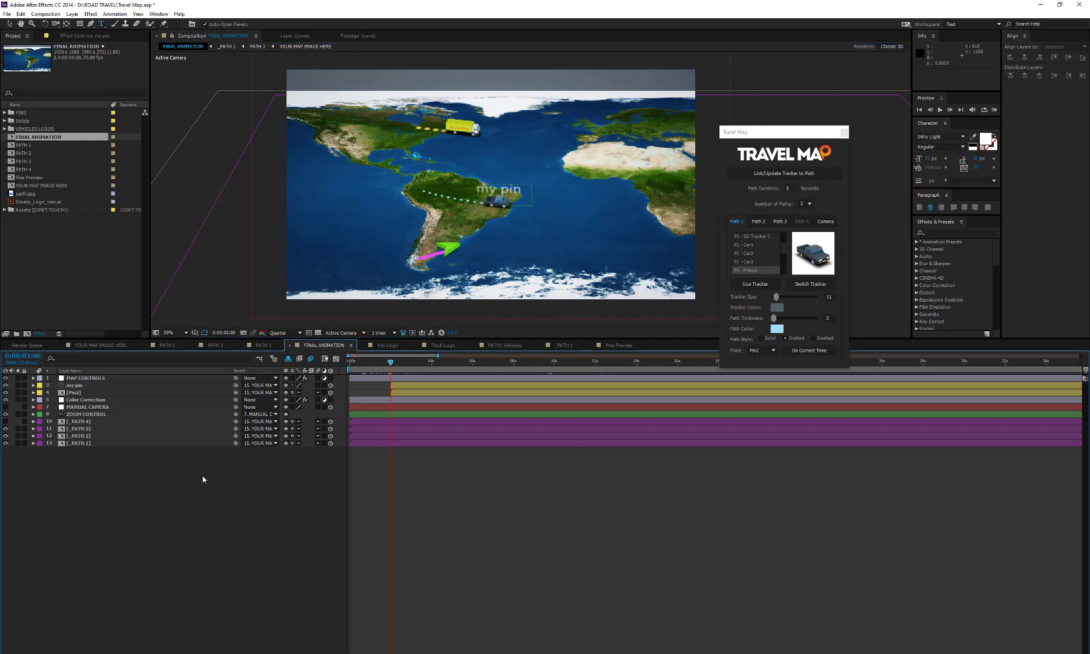
left_click(33, 386)
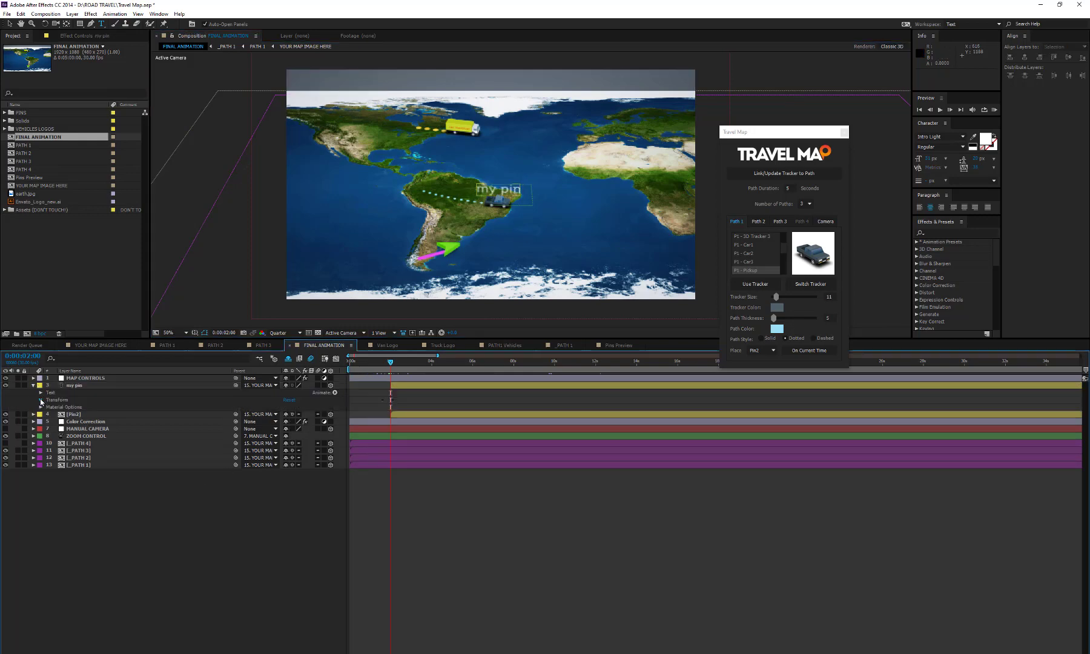
left_click(41, 399)
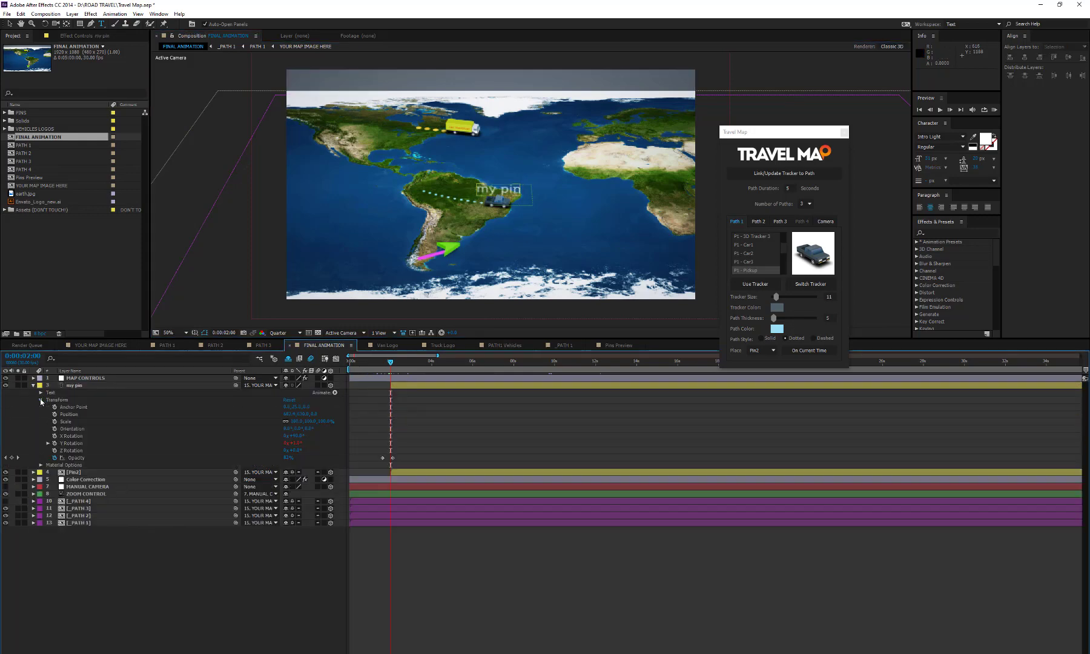
left_click(94, 415)
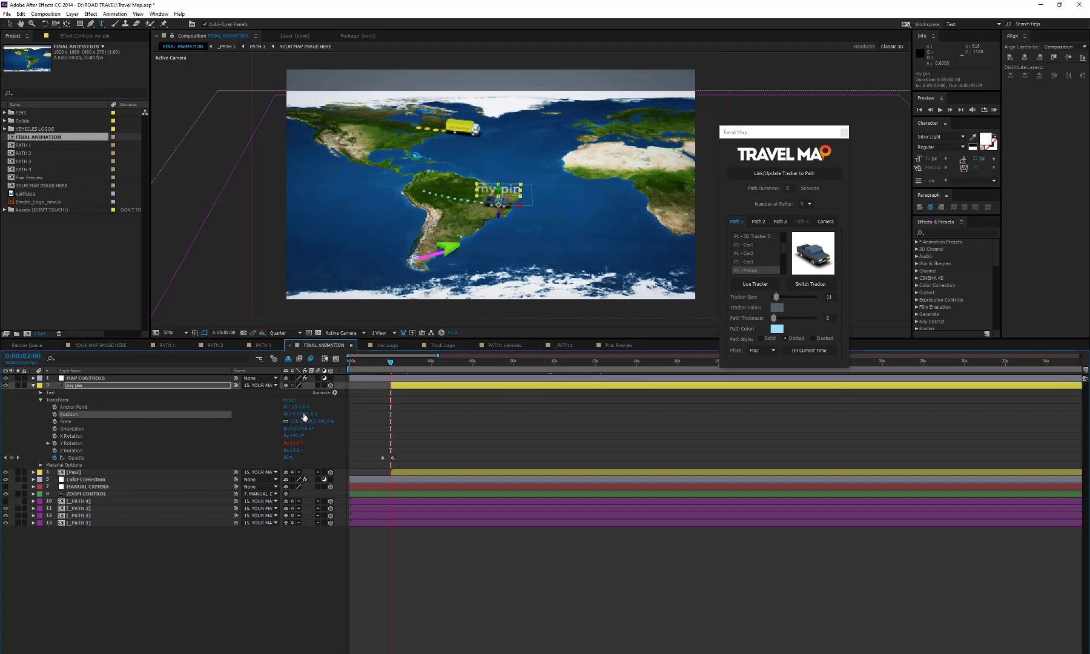
left_click_drag(302, 413, 286, 414)
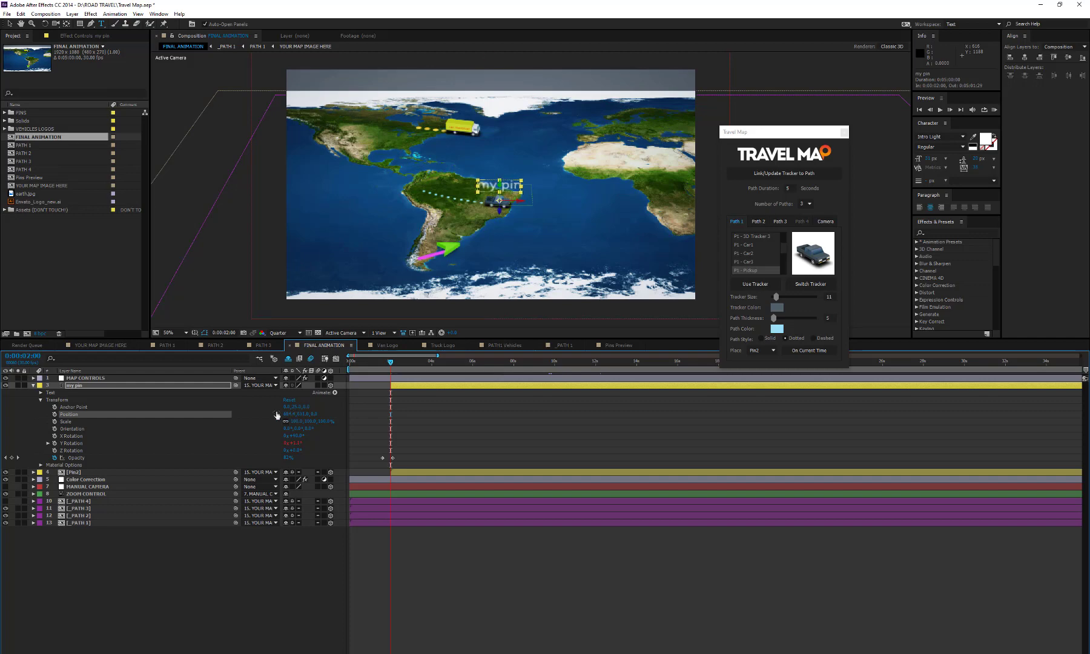
At 0:00:02:22, enlarge the Pin2 layer's Scale from 25% to 58%
left_click(33, 385)
left_click(76, 394)
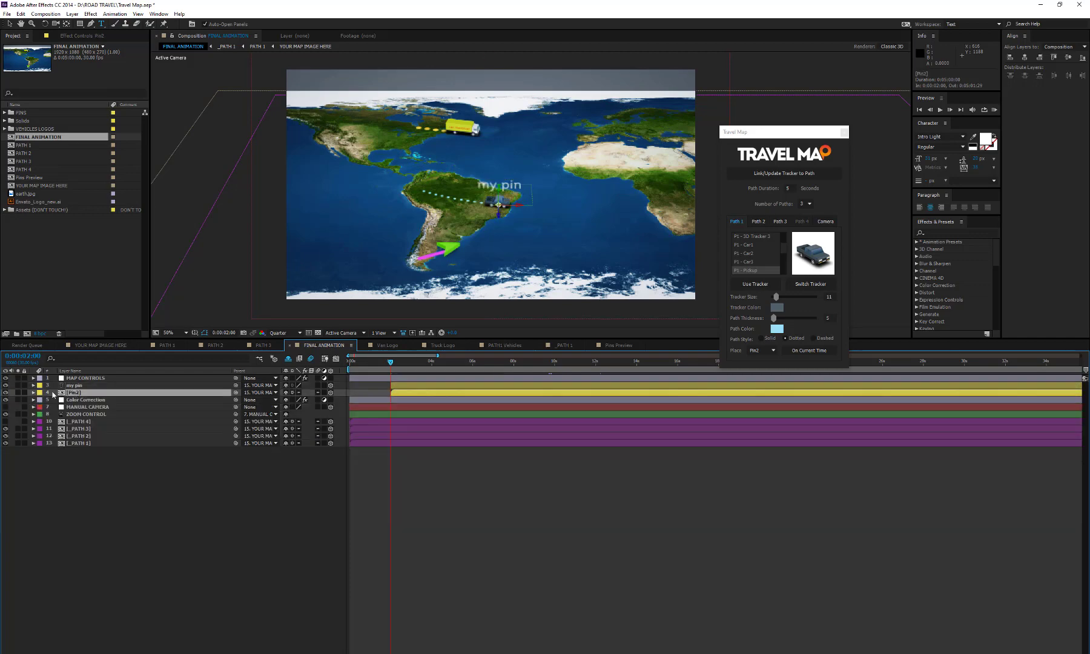
left_click(34, 392)
left_click(41, 401)
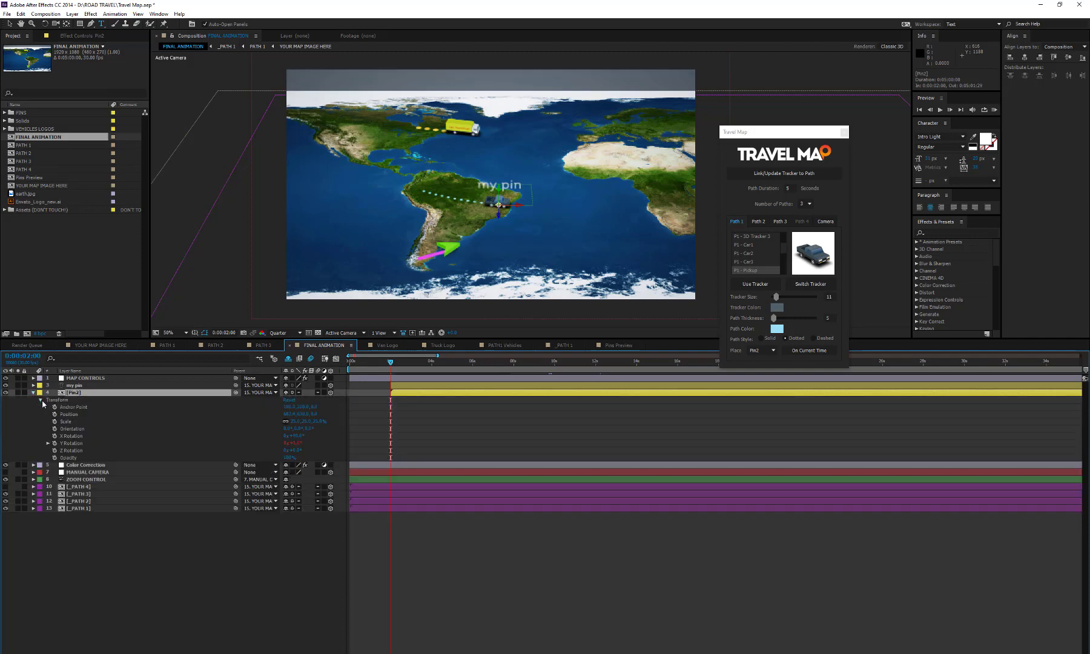
left_click(60, 422)
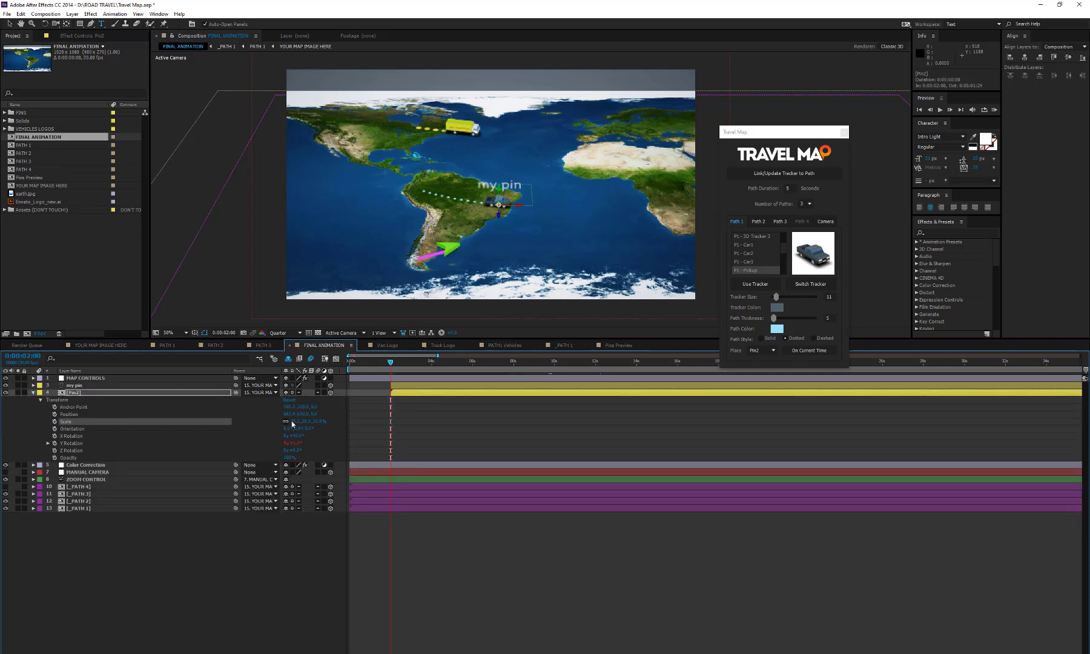
left_click_drag(392, 364, 406, 364)
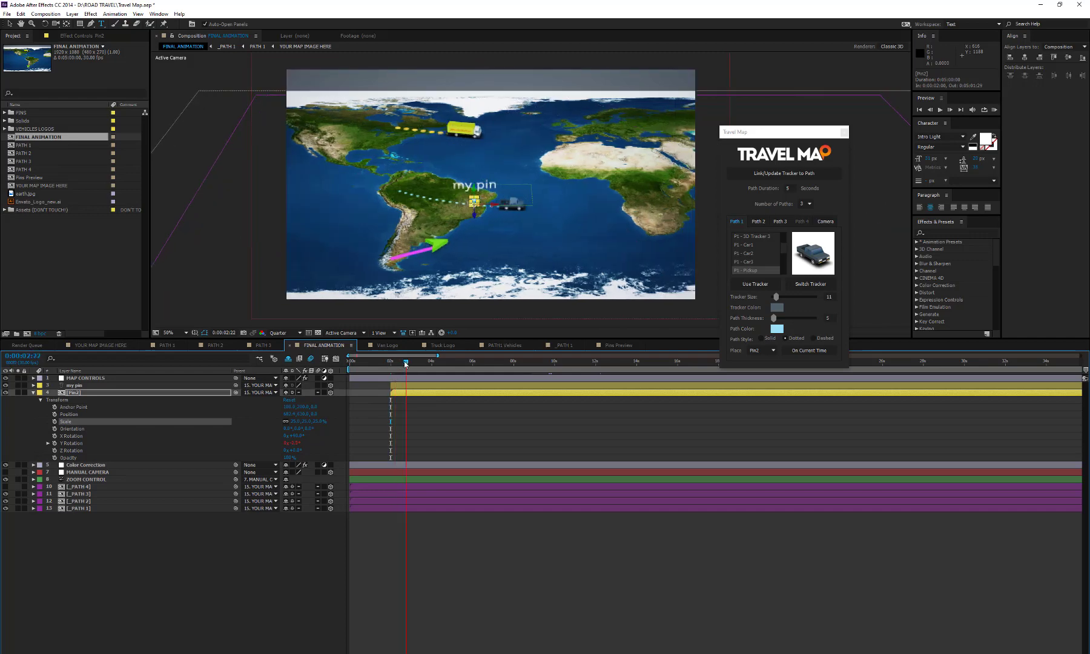
left_click(208, 544)
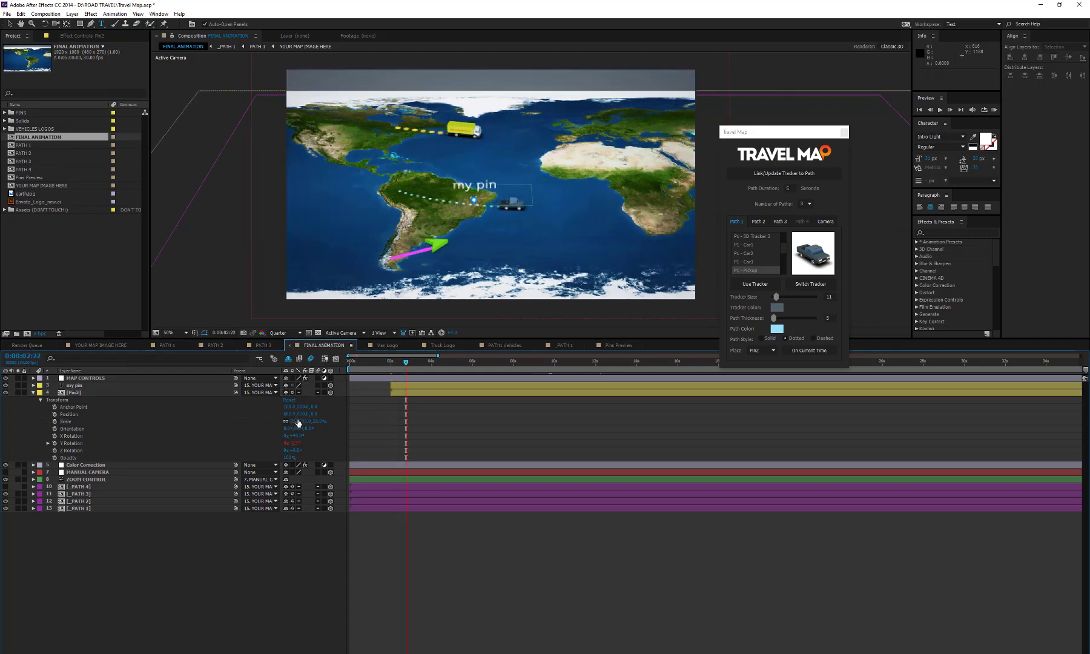
left_click_drag(297, 422, 317, 423)
left_click(77, 388)
key("v")
left_click(271, 533)
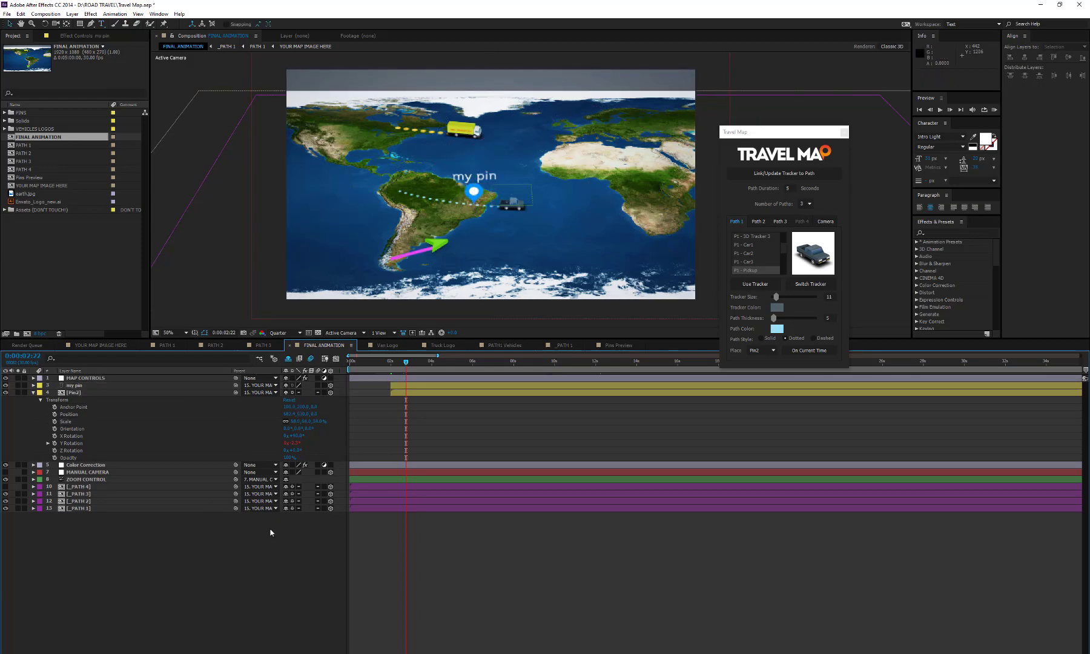
Open the Pin2 comp and set COLOR CONTROL's Color 1 to lime green #4EFF00
left_click(4, 114)
double_click(29, 137)
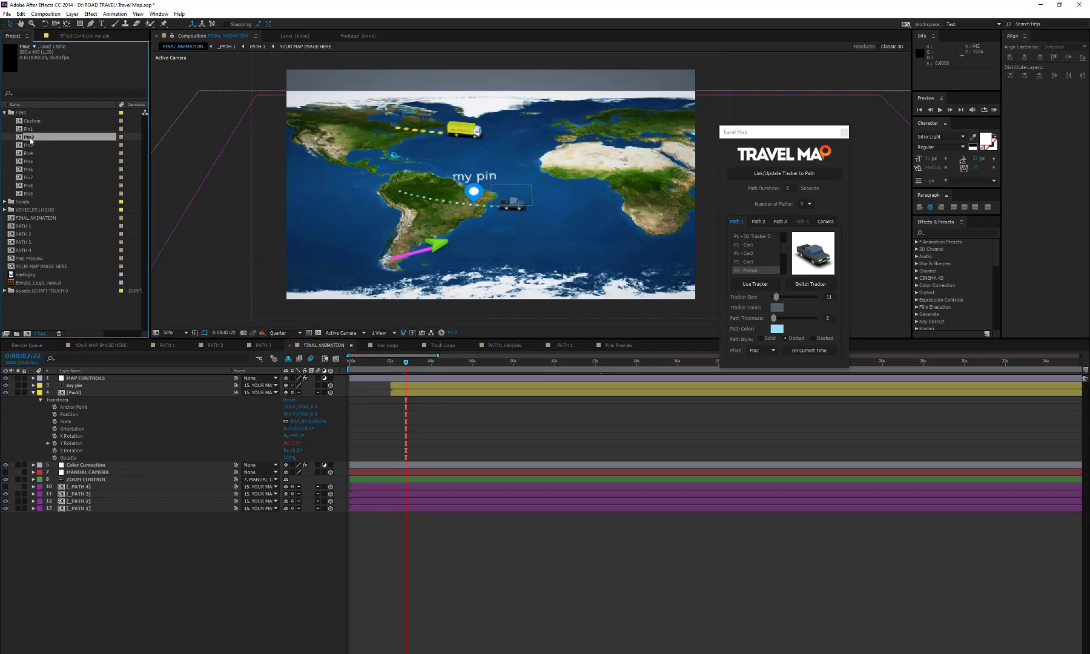
left_click(91, 379)
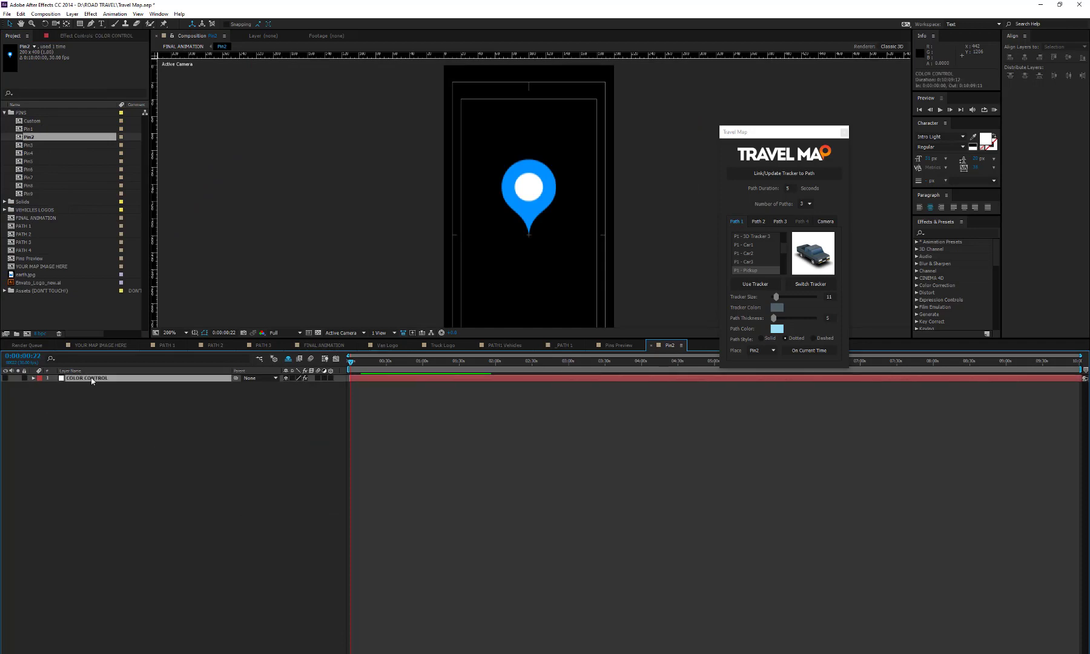
left_click(91, 35)
left_click(86, 61)
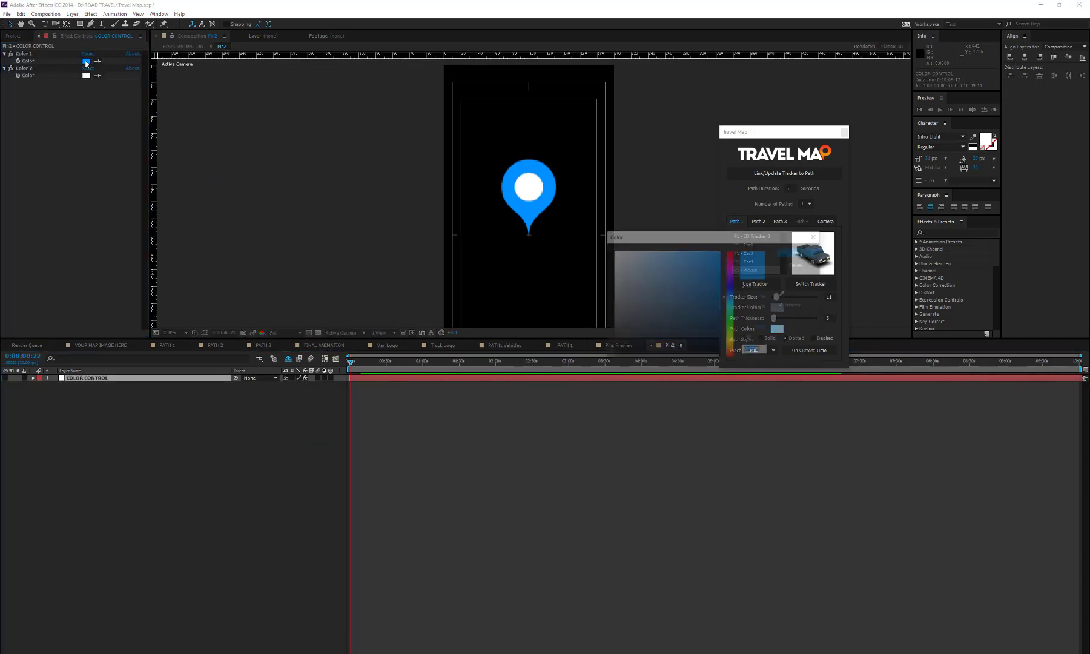
left_click(735, 330)
left_click(736, 334)
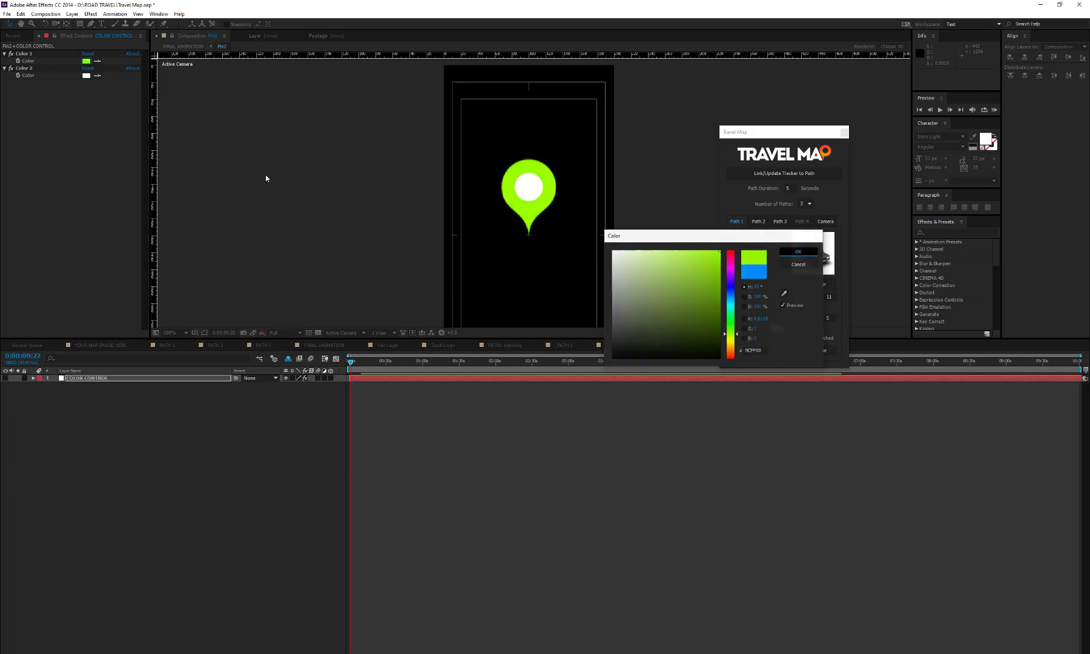
Set Color 2 to dark grey #282828 and return to FINAL ANIMATION
left_click(799, 251)
left_click(86, 76)
left_click(620, 341)
left_click(798, 251)
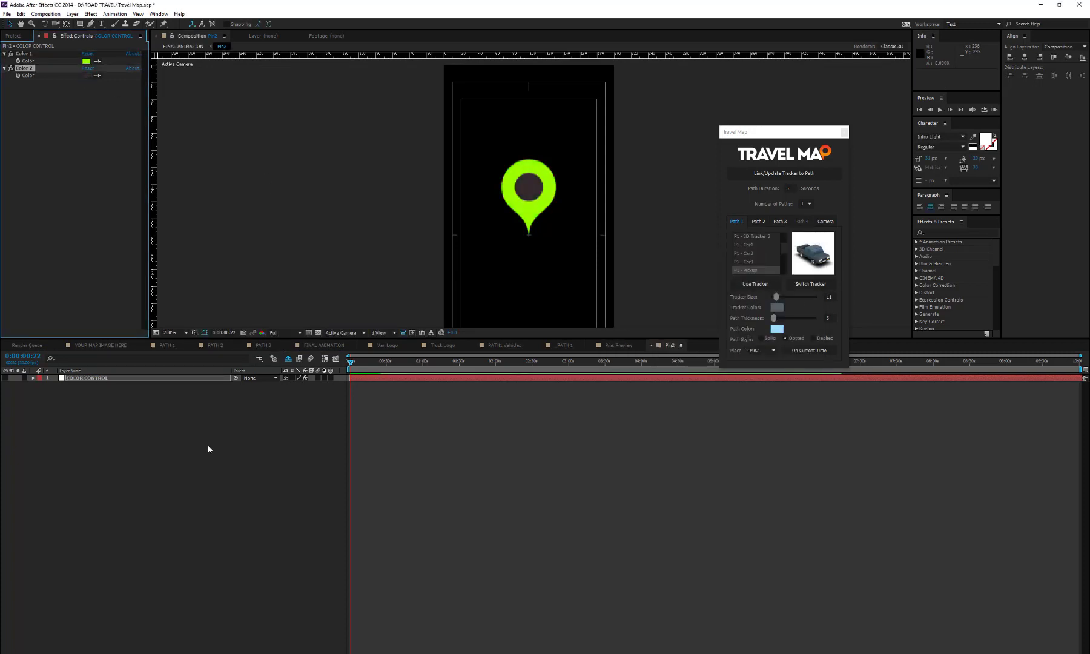
left_click(205, 446)
left_click(325, 345)
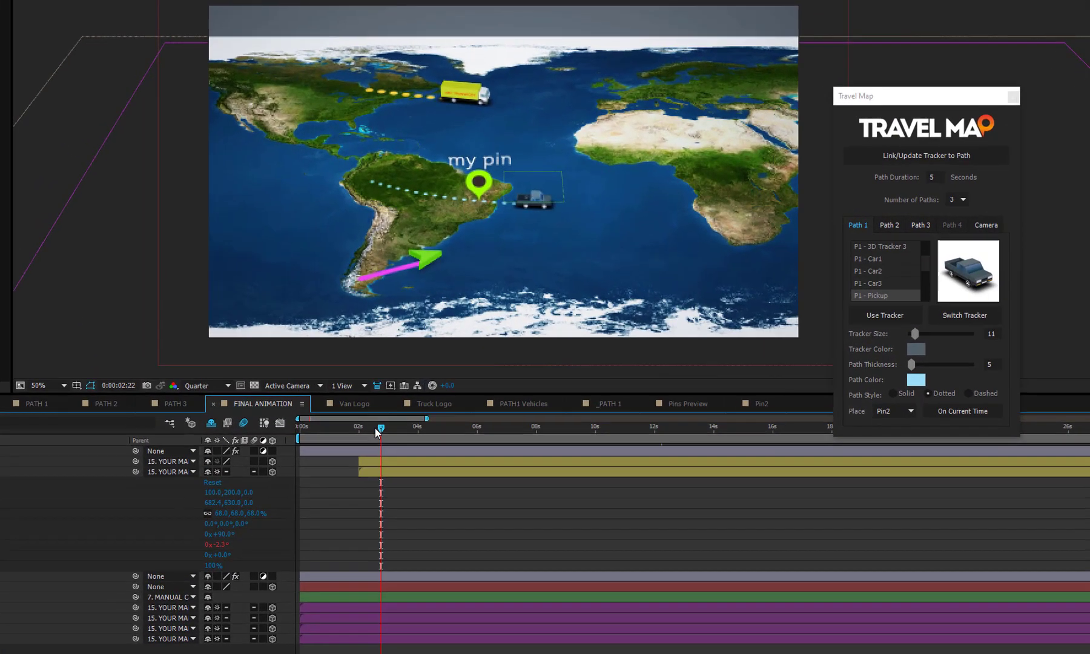
Shift the my pin label and Pin2 layers later so they appear just after 2 seconds
left_click(402, 362)
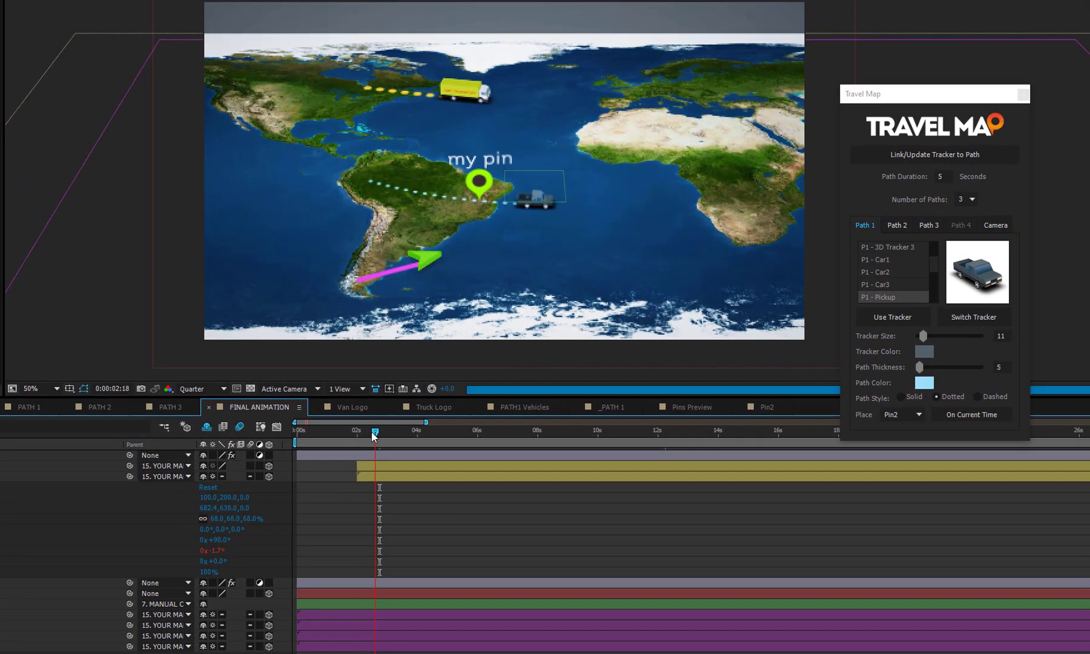
left_click_drag(373, 432, 360, 431)
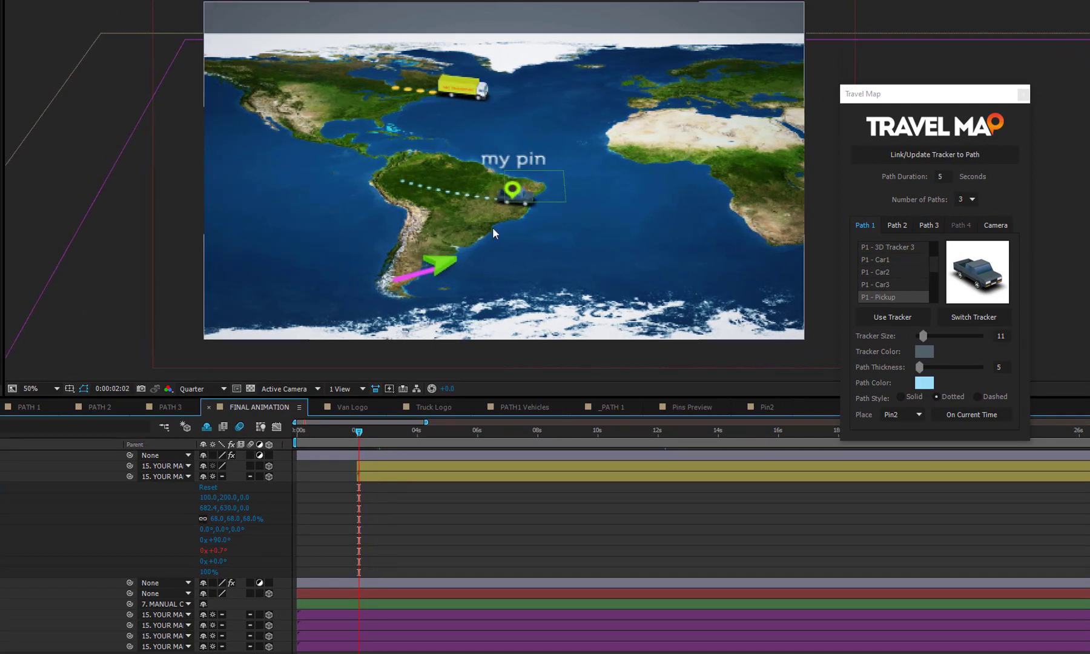
left_click(378, 466)
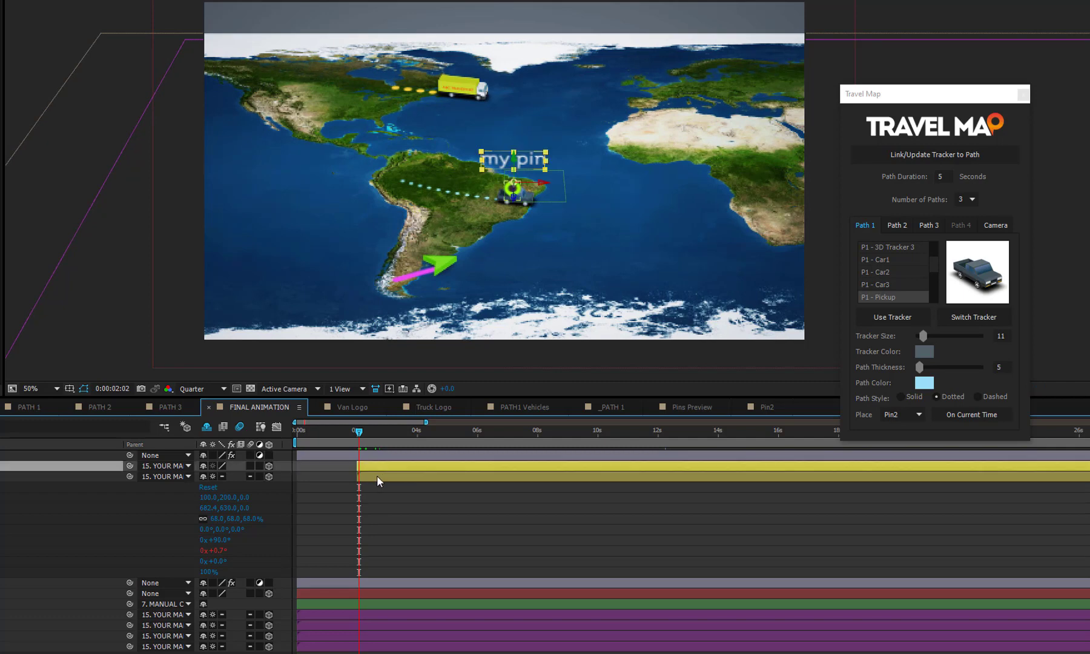
left_click(377, 476, "shift")
left_click_drag(378, 471, 382, 471)
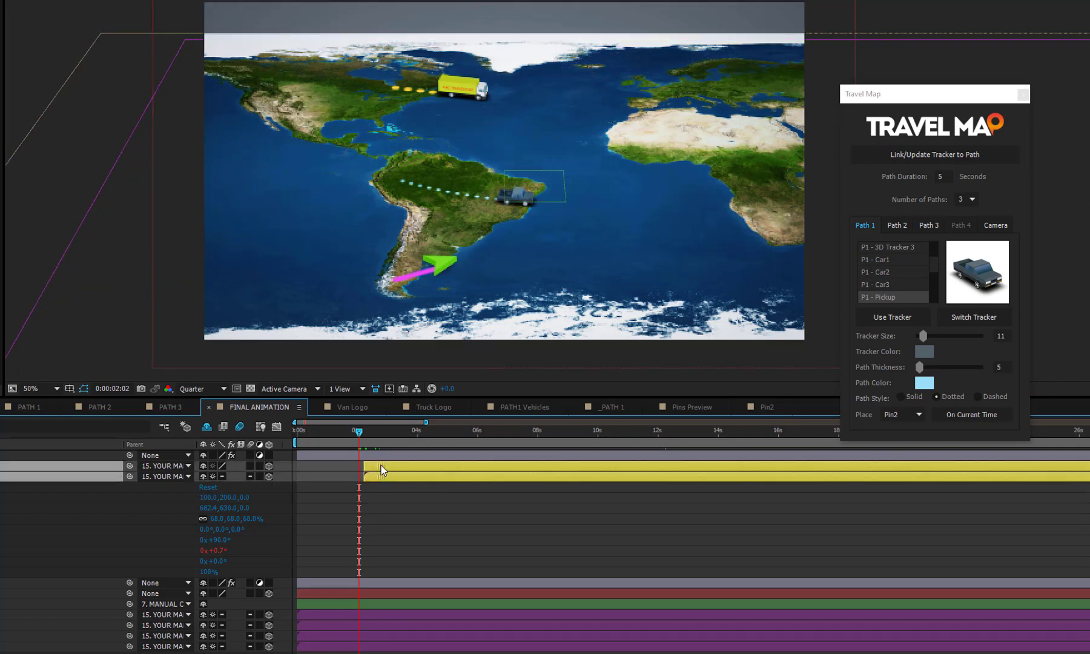
left_click_drag(358, 429, 384, 432)
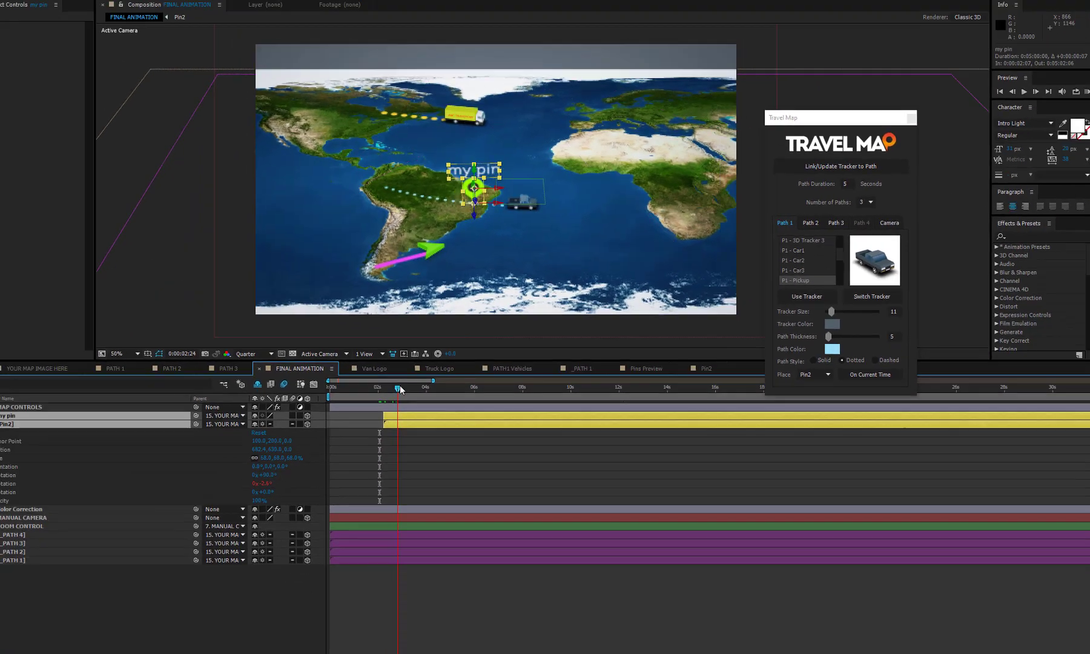
left_click_drag(400, 390, 401, 389)
left_click(345, 566)
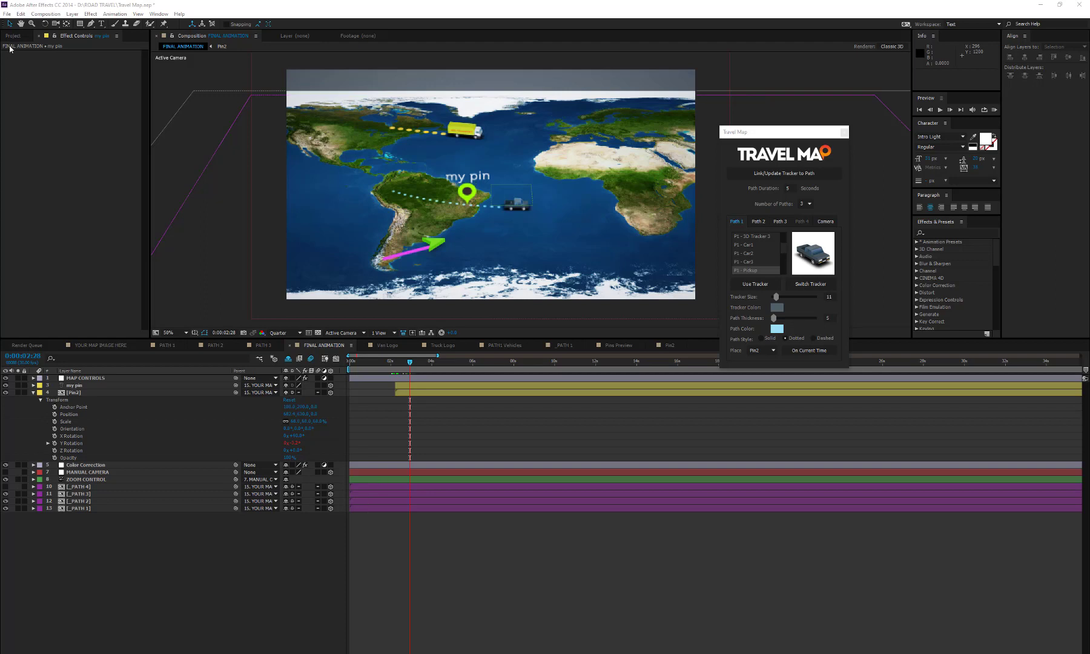
Open the Custom pin comp and draw a star above the Floor area
left_click(19, 37)
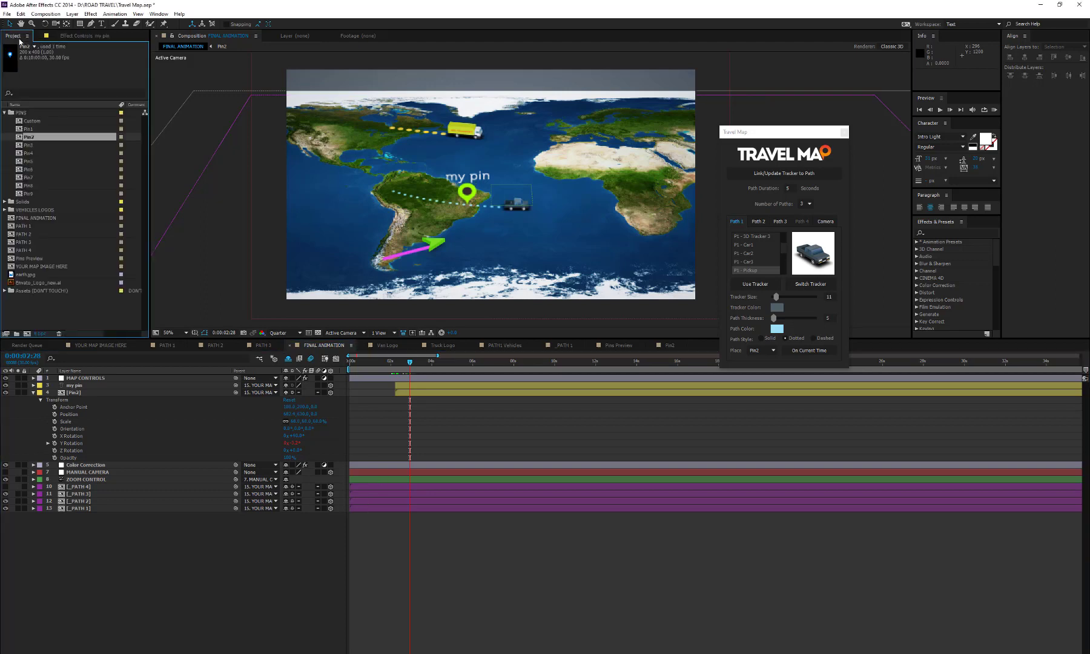
double_click(33, 121)
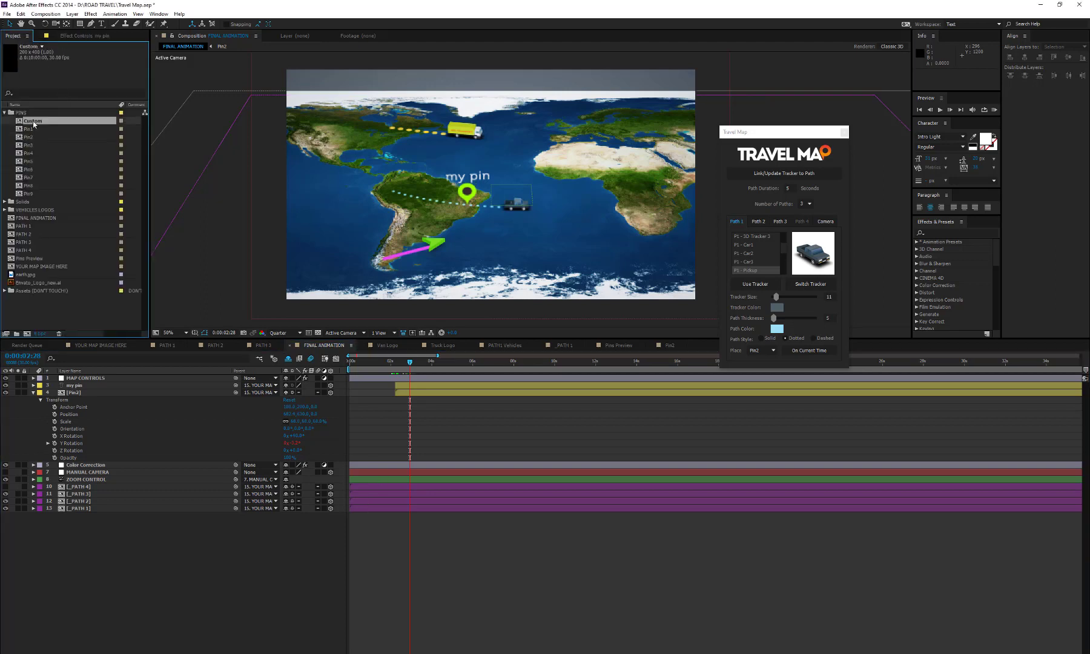
scroll(549, 210, "up", 2)
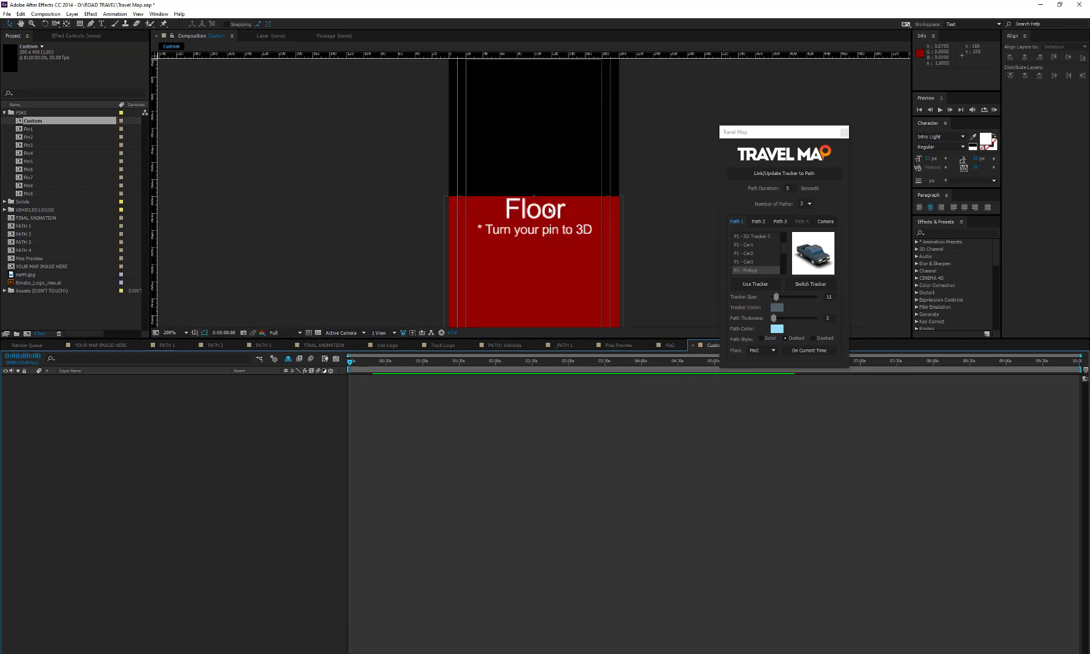
left_click(79, 23)
left_click(112, 61)
left_click_drag(512, 126, 509, 163)
Fill the star bright blue, make it a 3D layer, and return to FINAL ANIMATION
left_click(228, 23)
left_click(719, 257)
left_click(799, 252)
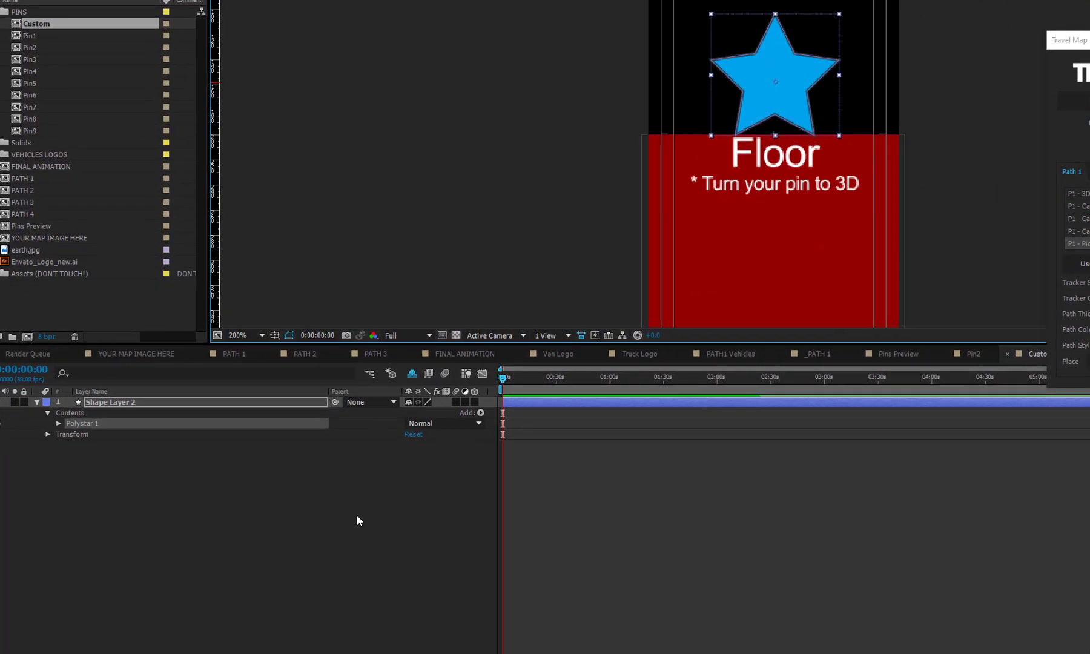
left_click(475, 402)
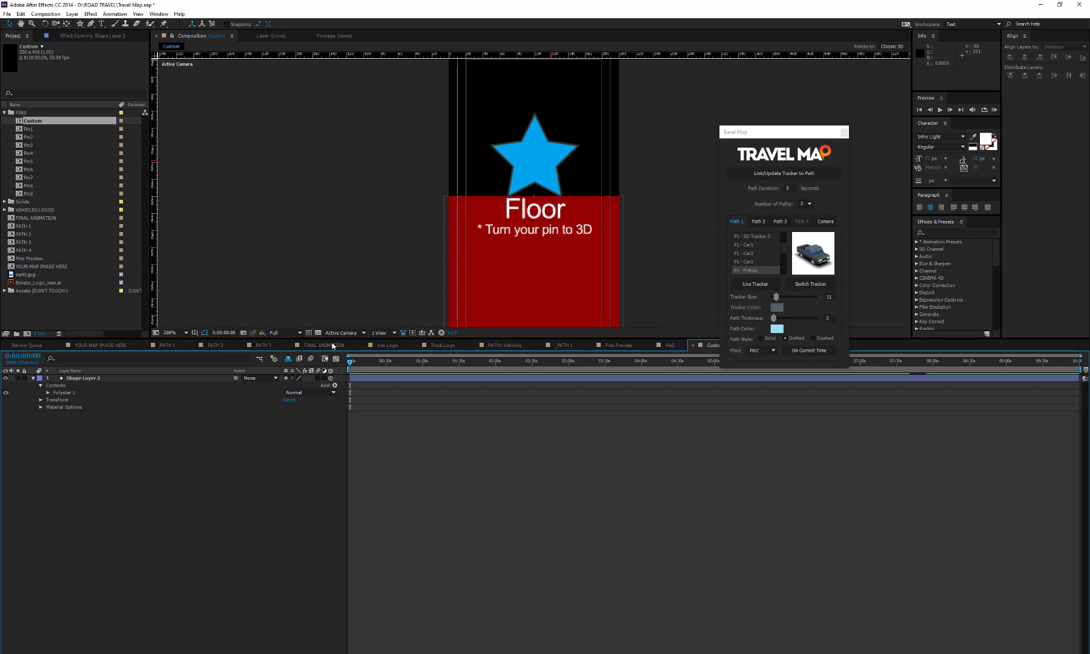
left_click(333, 346)
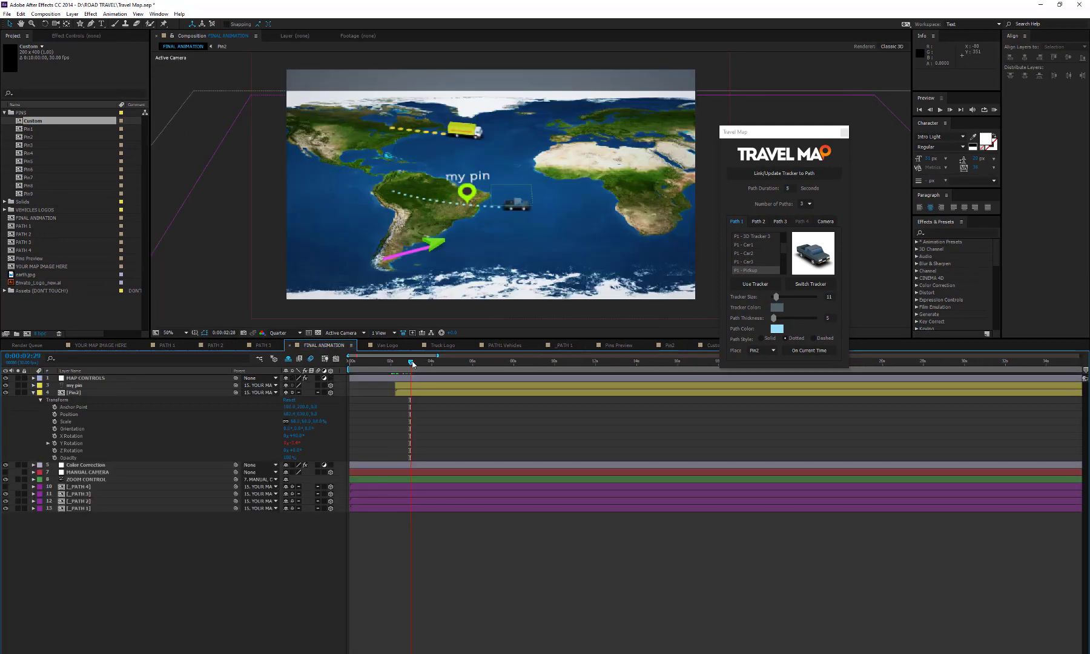
At 0:00:03:09, place a Custom pin on the path from the Travel Map panel
left_click_drag(414, 364, 418, 363)
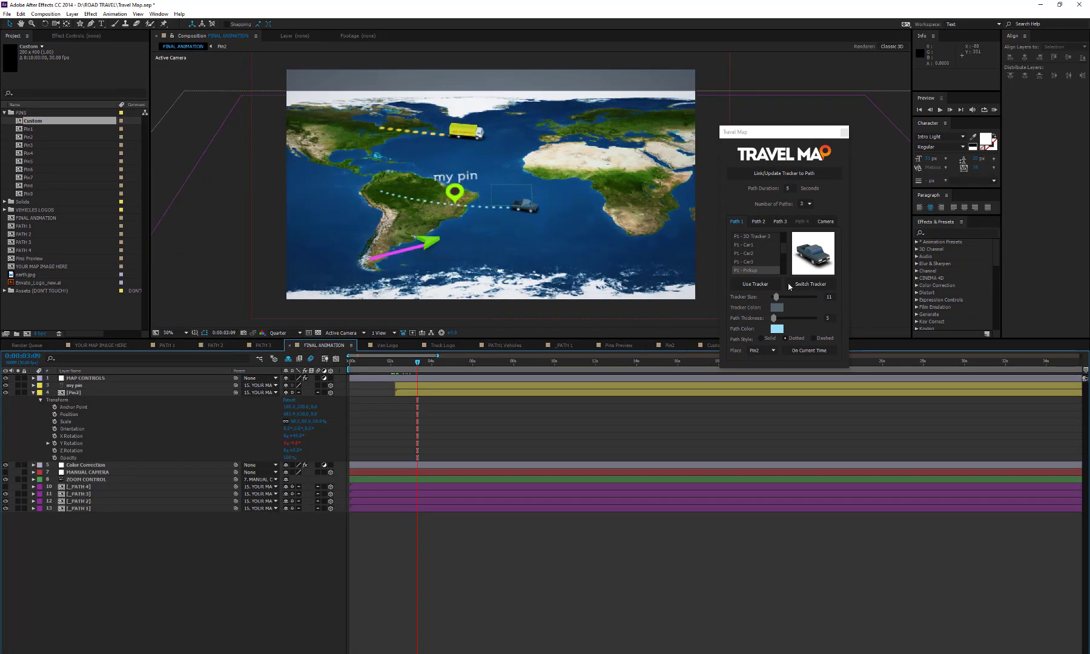
left_click(762, 350)
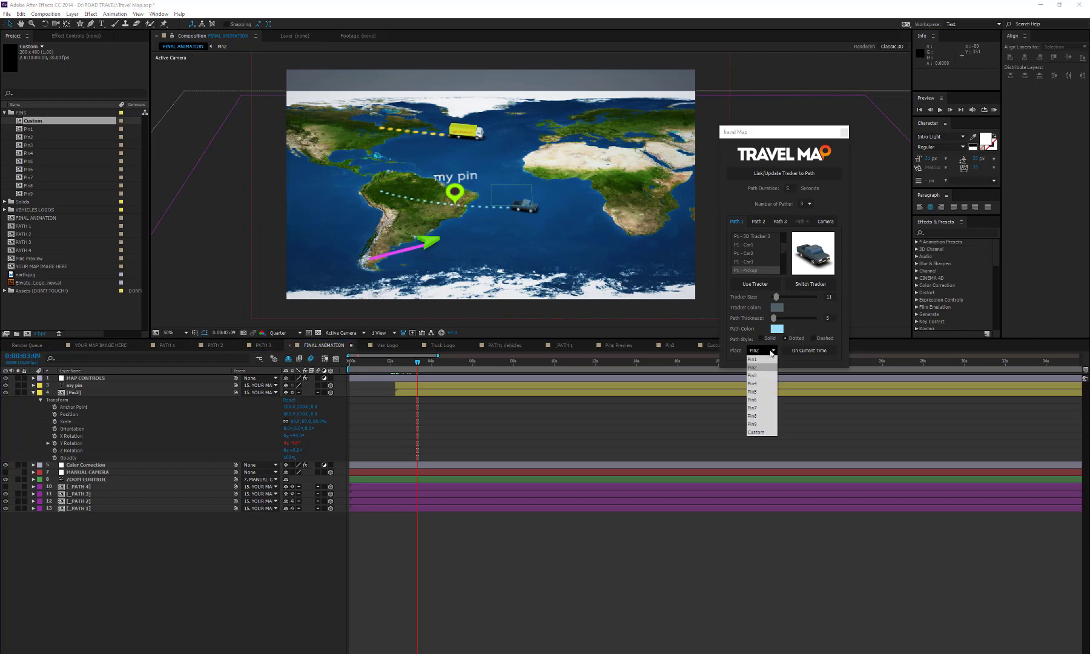
left_click(760, 432)
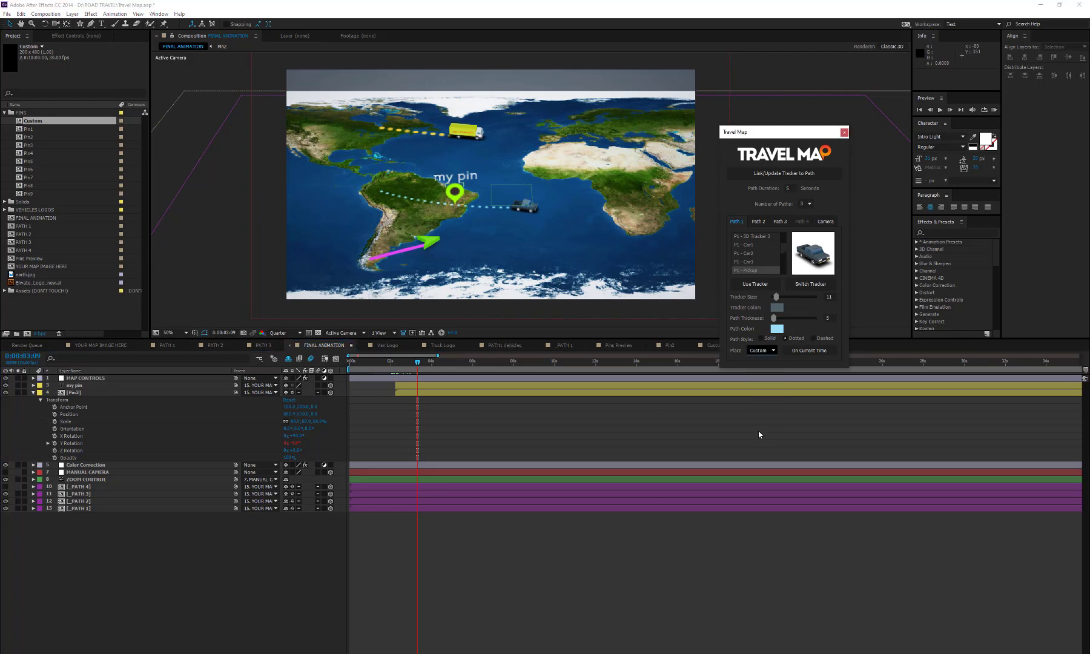
left_click(810, 352)
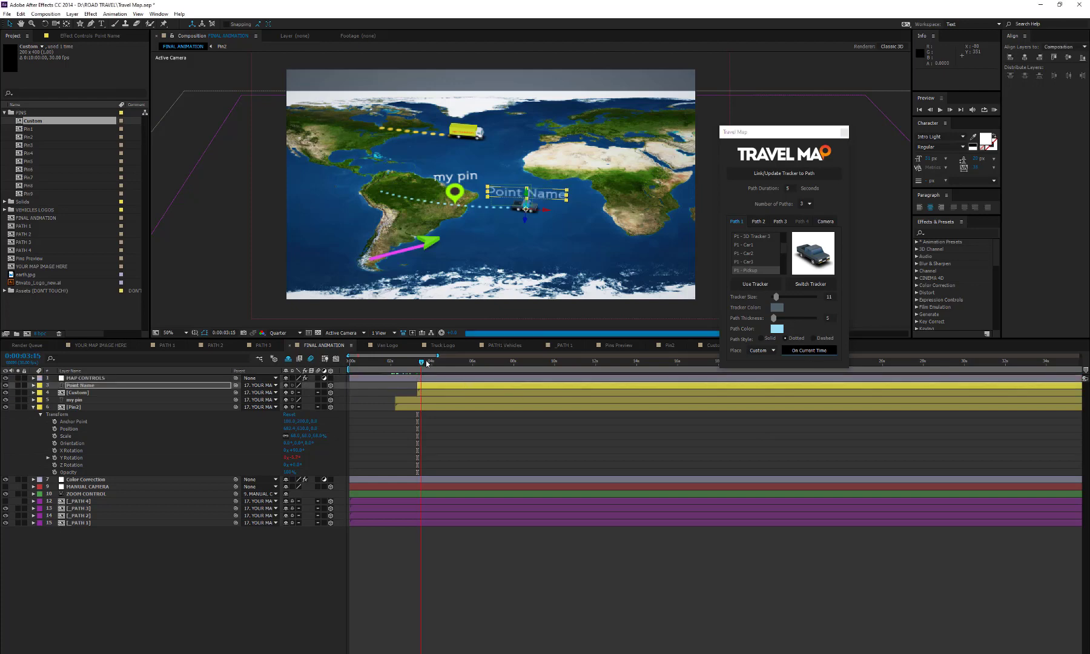
Around 0:00:04:12, scale the [Custom] pin layer down to a smaller size
left_click_drag(418, 362, 440, 362)
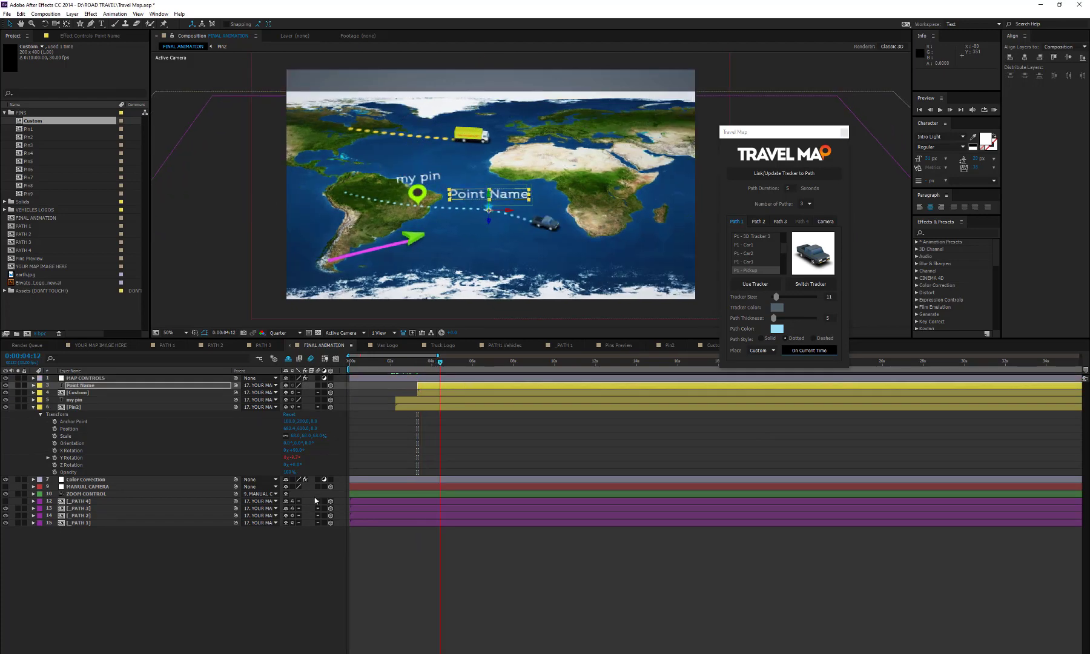
left_click(284, 565)
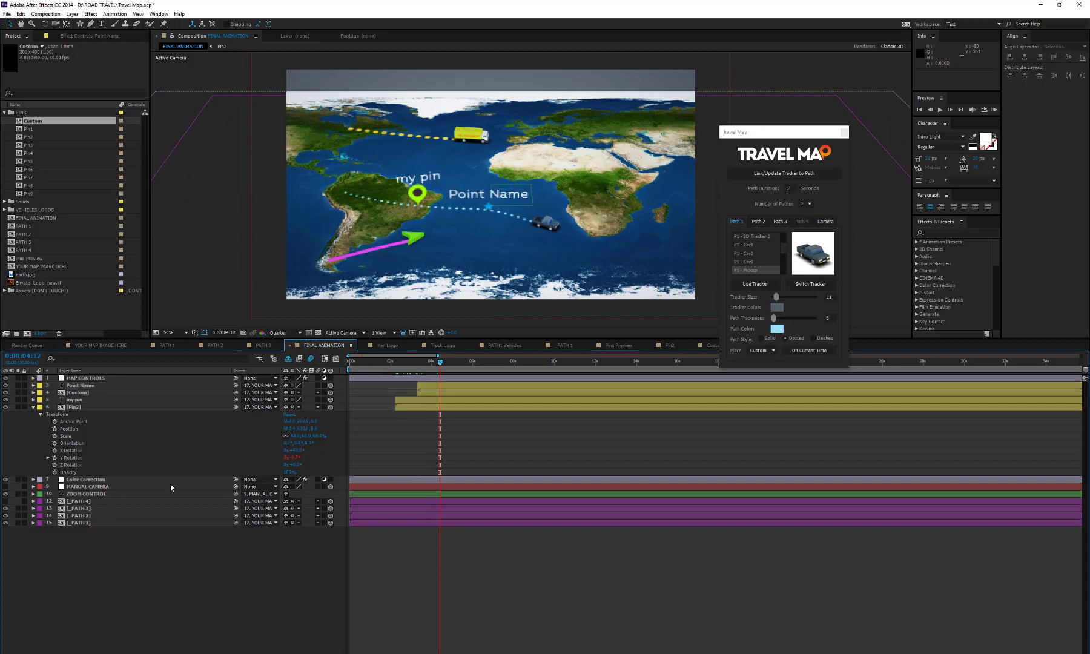
left_click(79, 392)
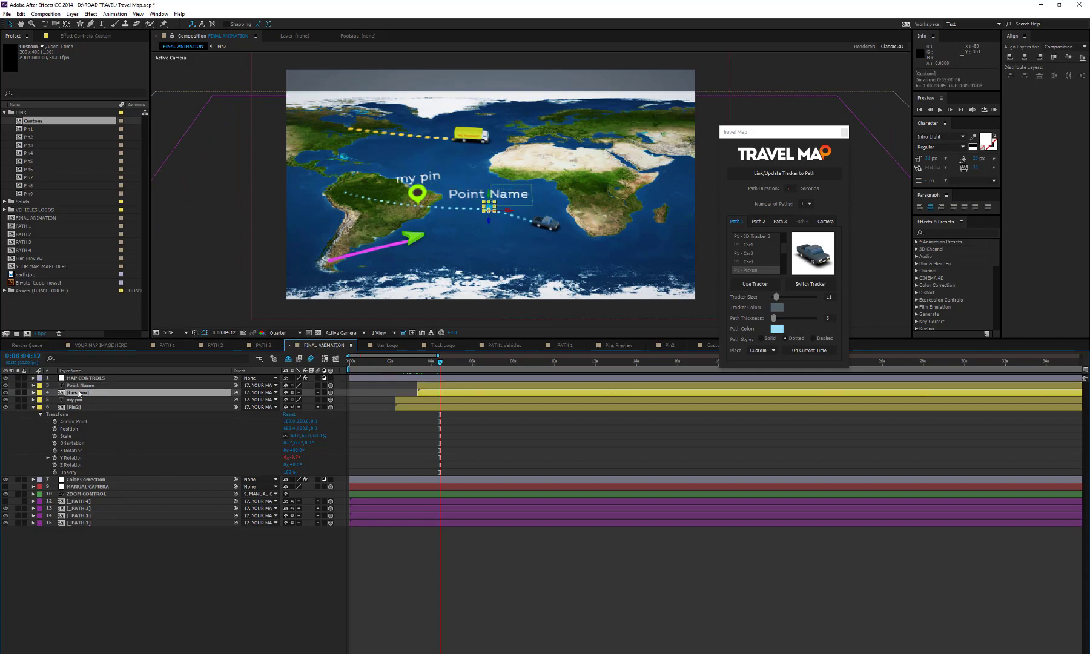
key("s")
left_click_drag(294, 400, 220, 523)
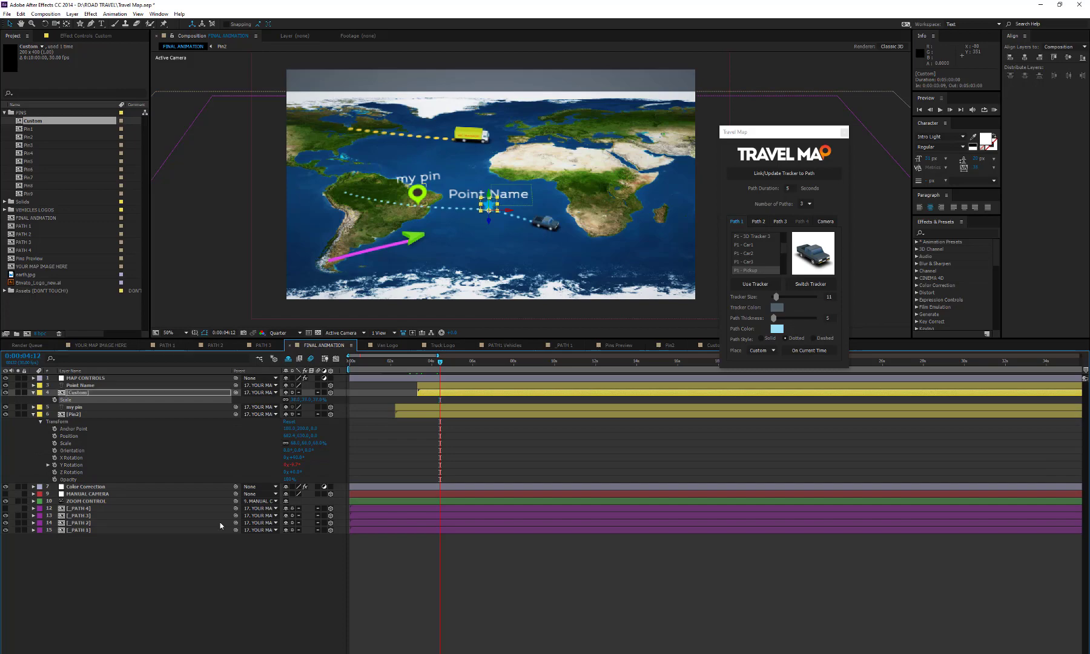
left_click(224, 566)
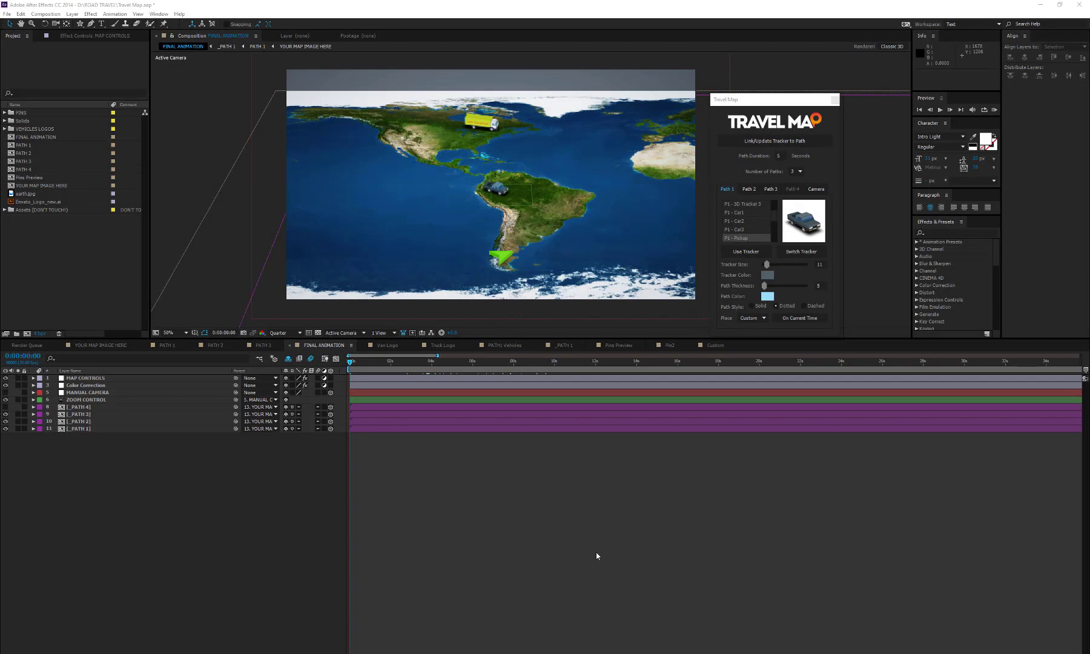
Enable Rotate Around Trackers on MAP CONTROLS and lower Rotation Speed from 10 to 3.87
left_click(120, 379)
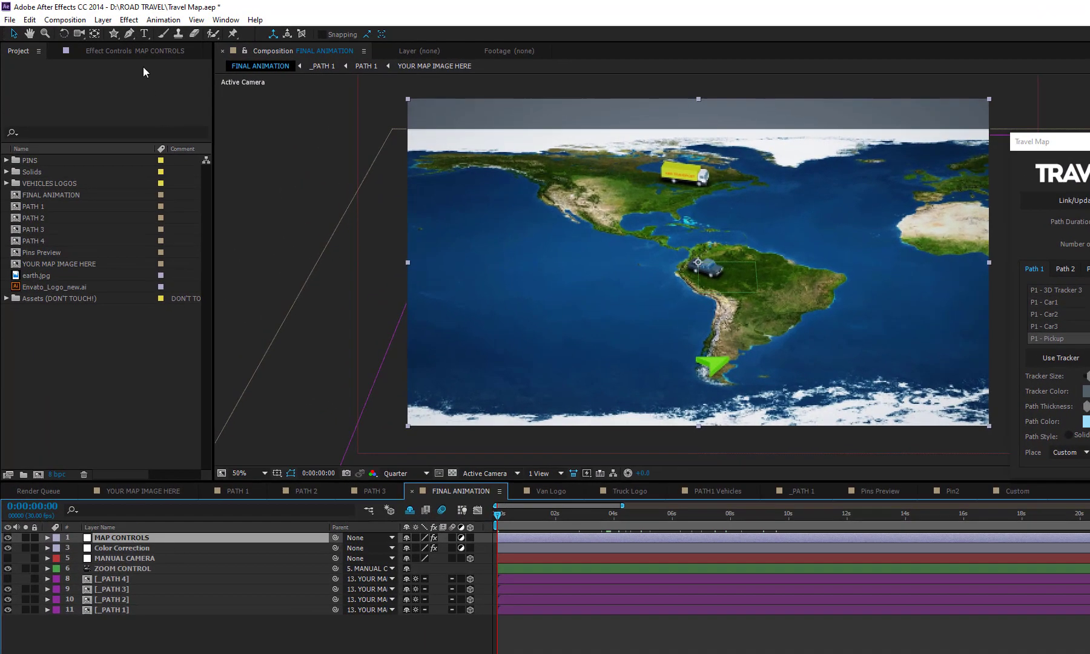
left_click(146, 54)
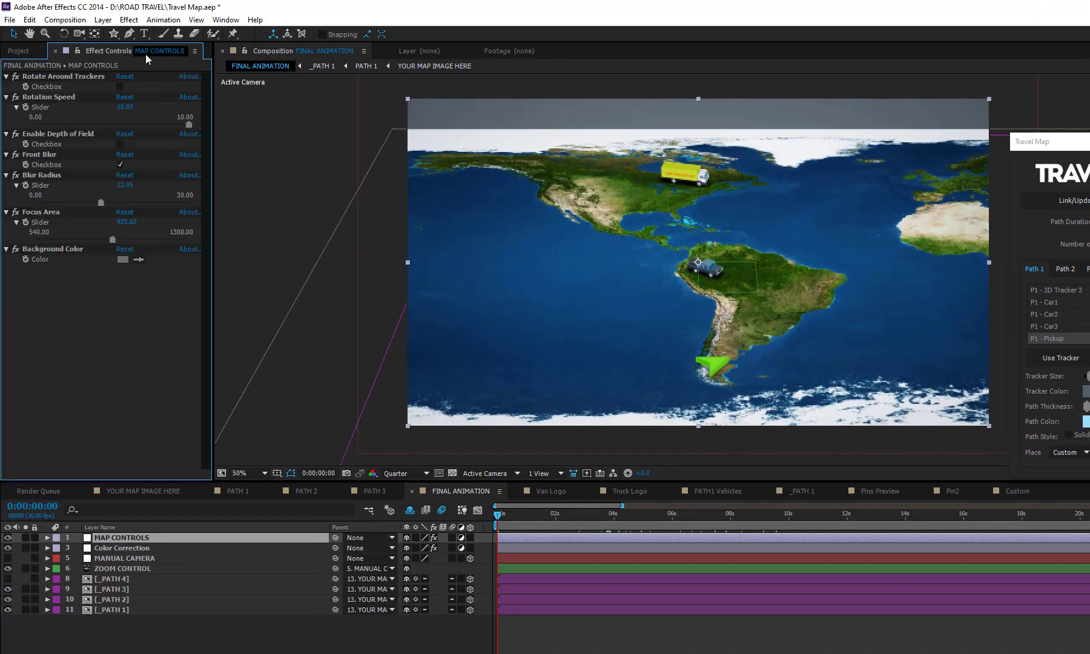
left_click(59, 79)
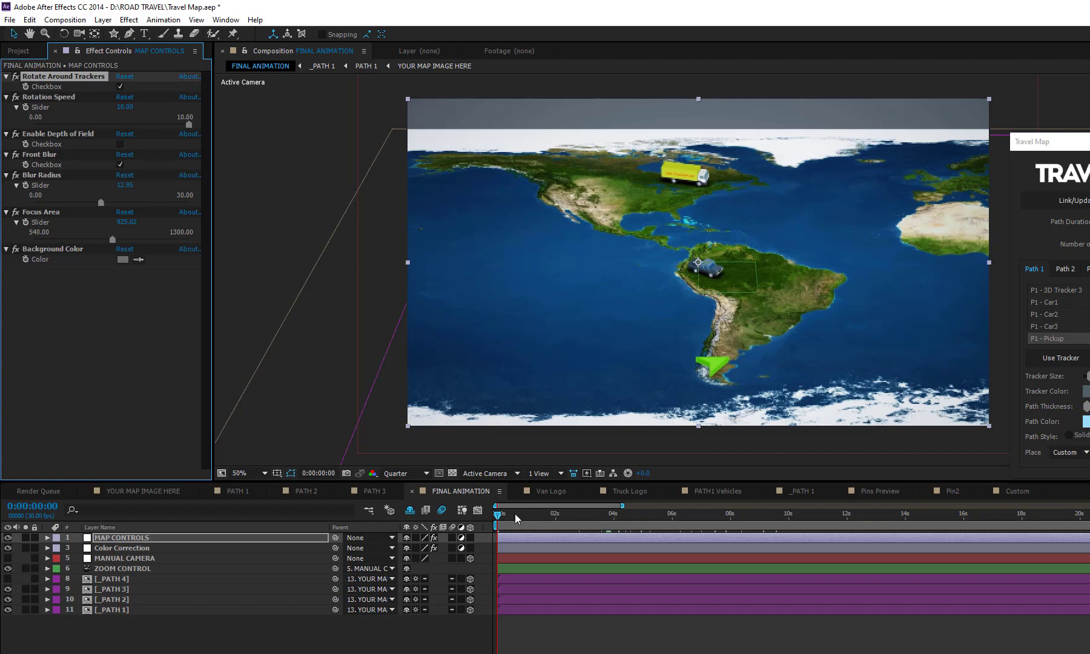
left_click_drag(500, 518, 659, 519)
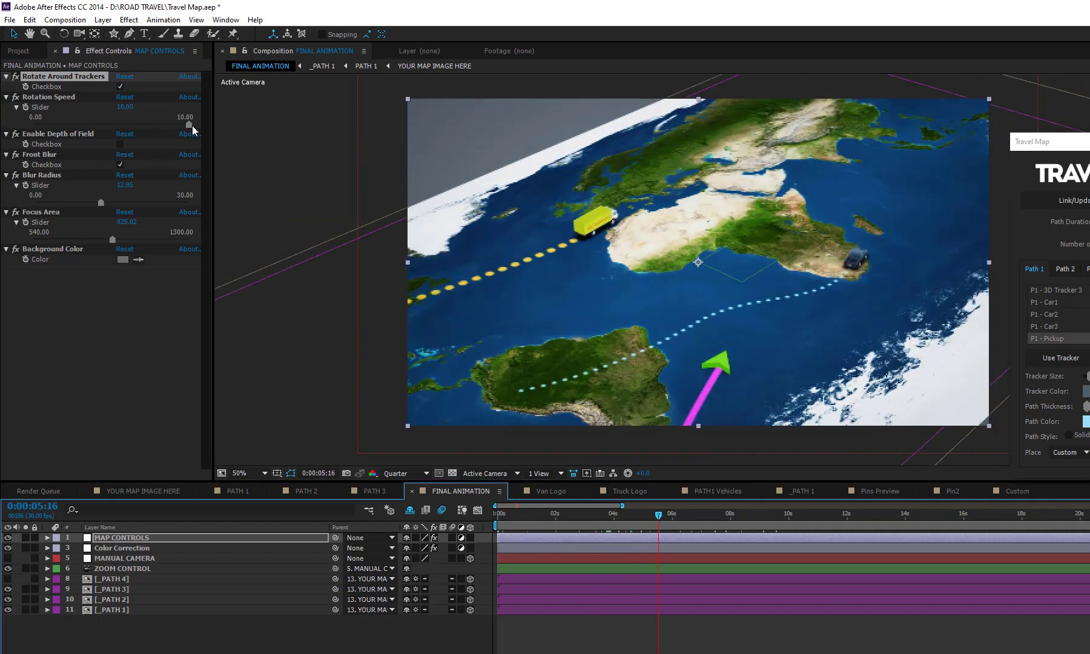
left_click_drag(190, 127, 94, 128)
left_click_drag(500, 519, 645, 520)
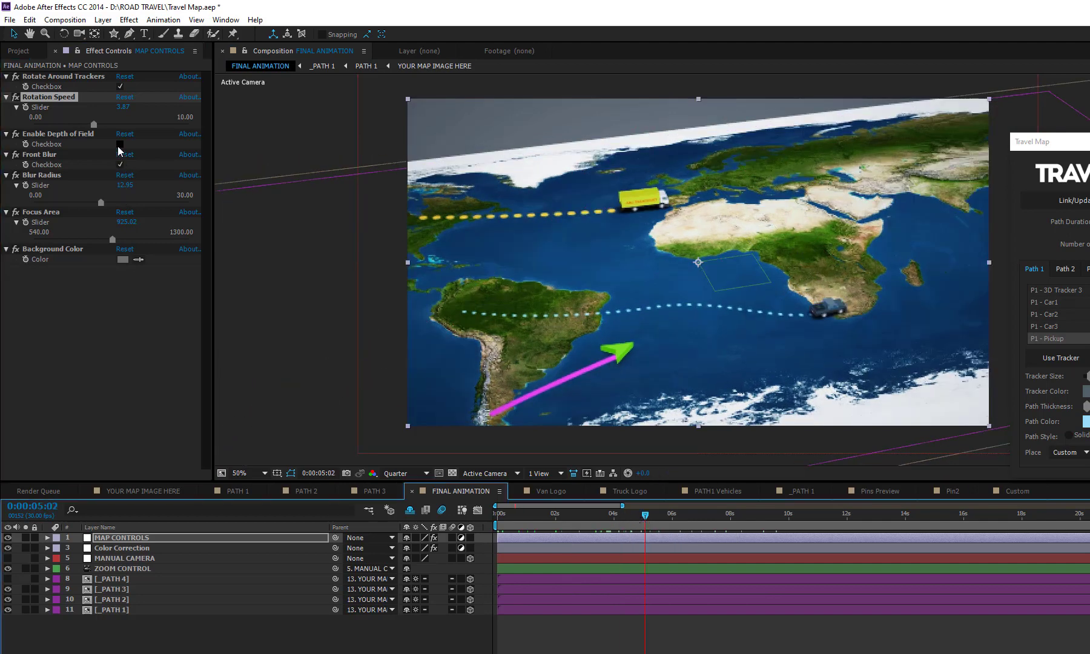
Enable depth of field with Front Blur off, Blur Radius about 29 and Focus Area near 766
left_click(120, 145)
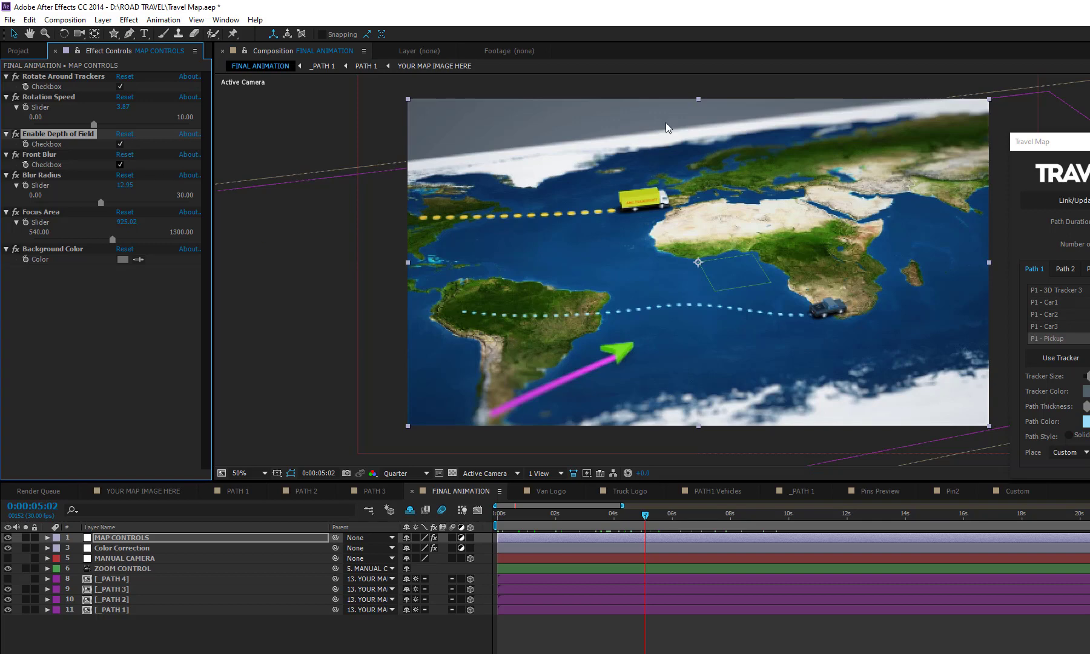
left_click(120, 165)
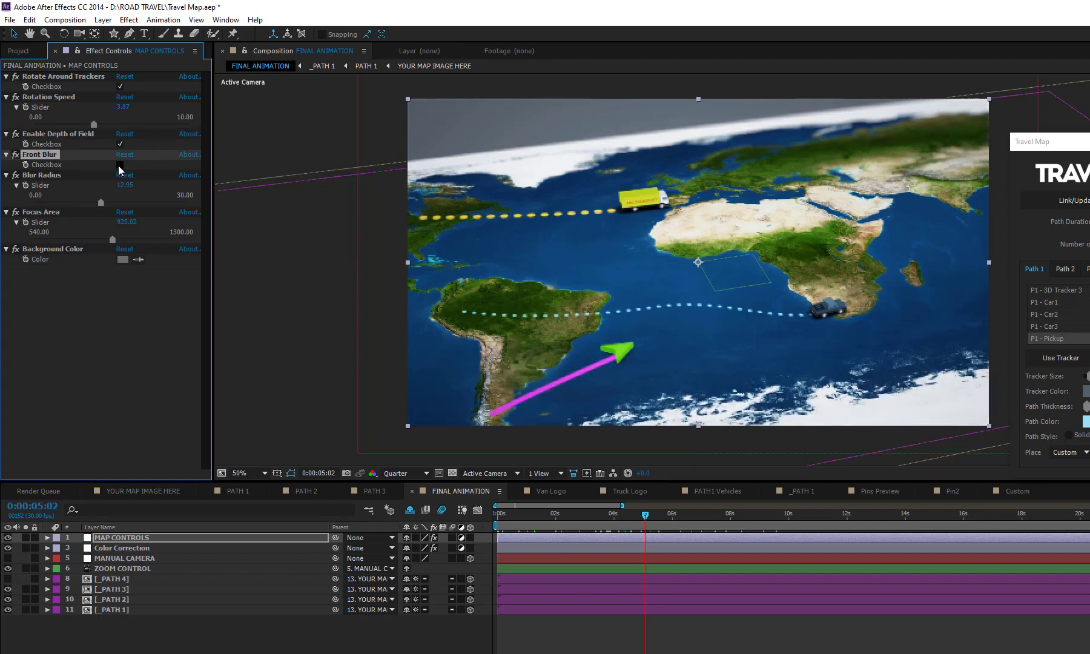
left_click_drag(102, 198, 177, 203)
left_click_drag(113, 241, 103, 210)
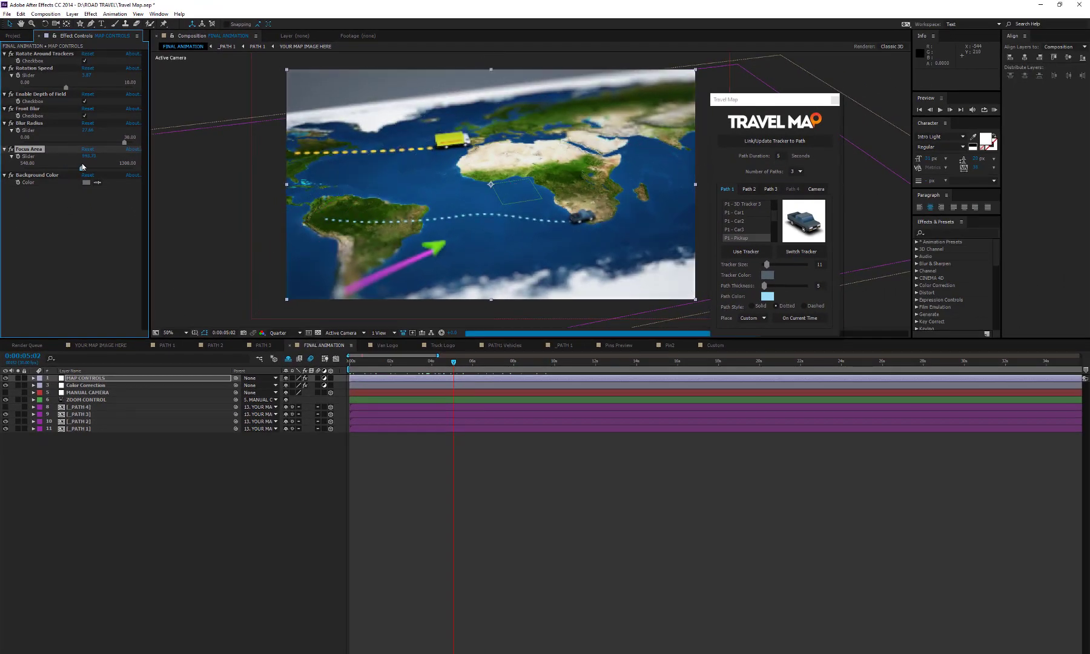
left_click_drag(83, 167, 85, 166)
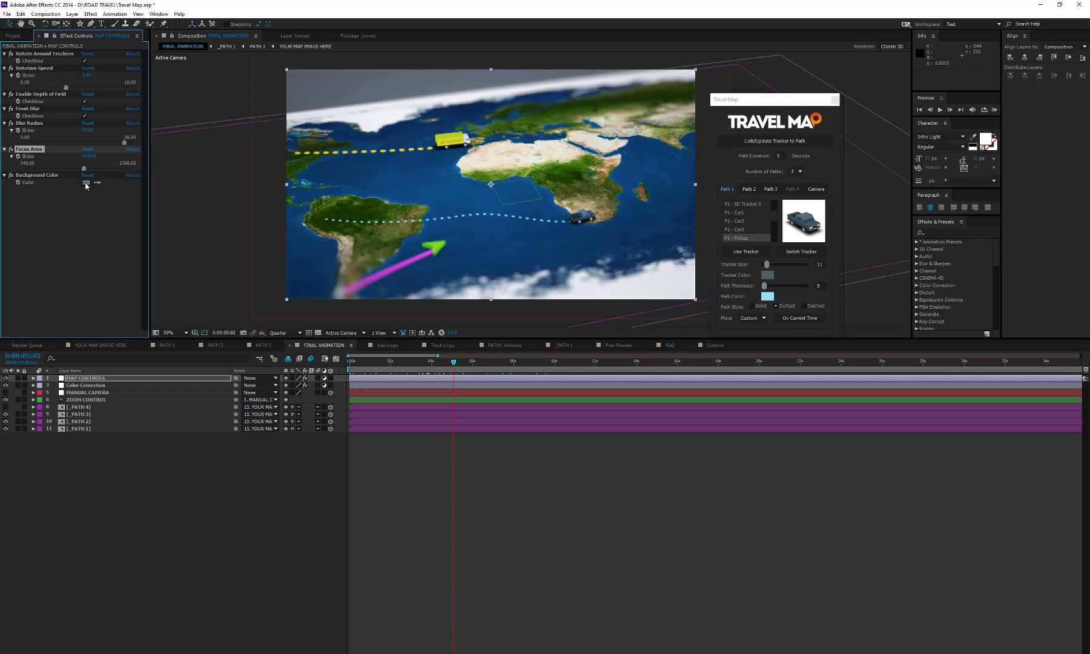
Change the MAP CONTROLS Background Color to near-white F9F9F9
left_click(86, 182)
left_click(606, 252)
left_click(606, 253)
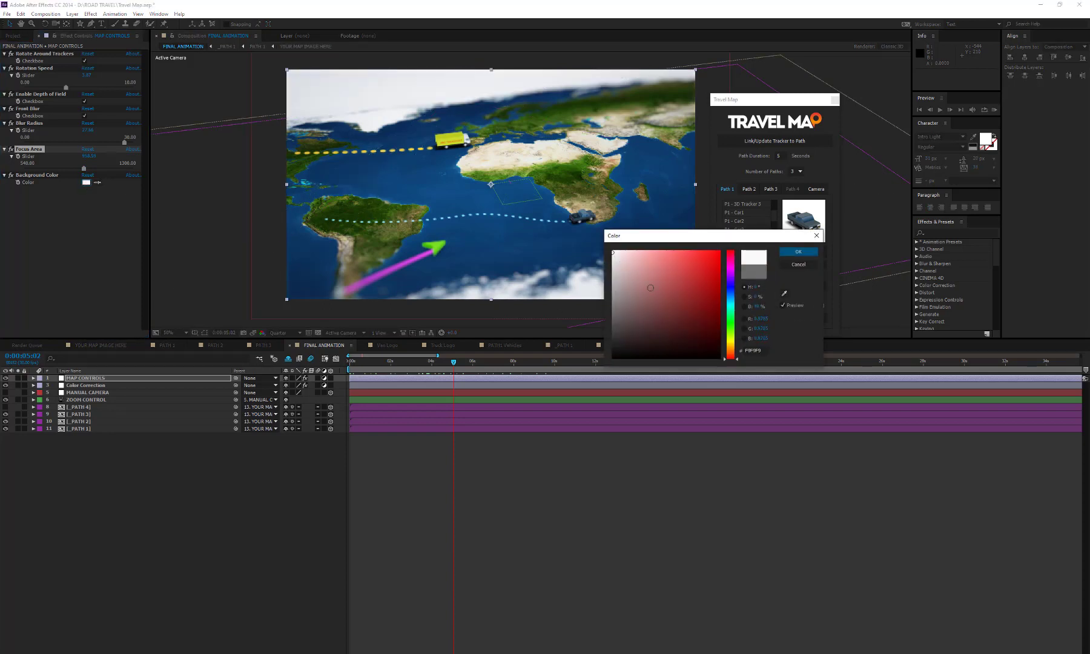
left_click(798, 251)
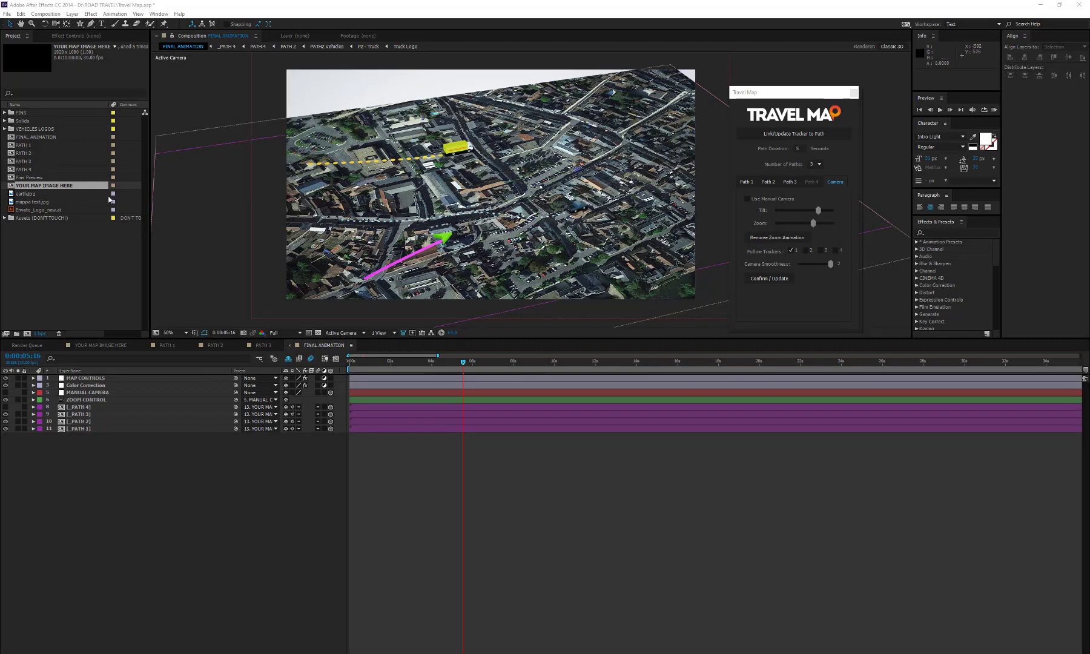
In YOUR MAP IMAGE HERE, apply CC RepeTile to mappa test.jpg
double_click(11, 187)
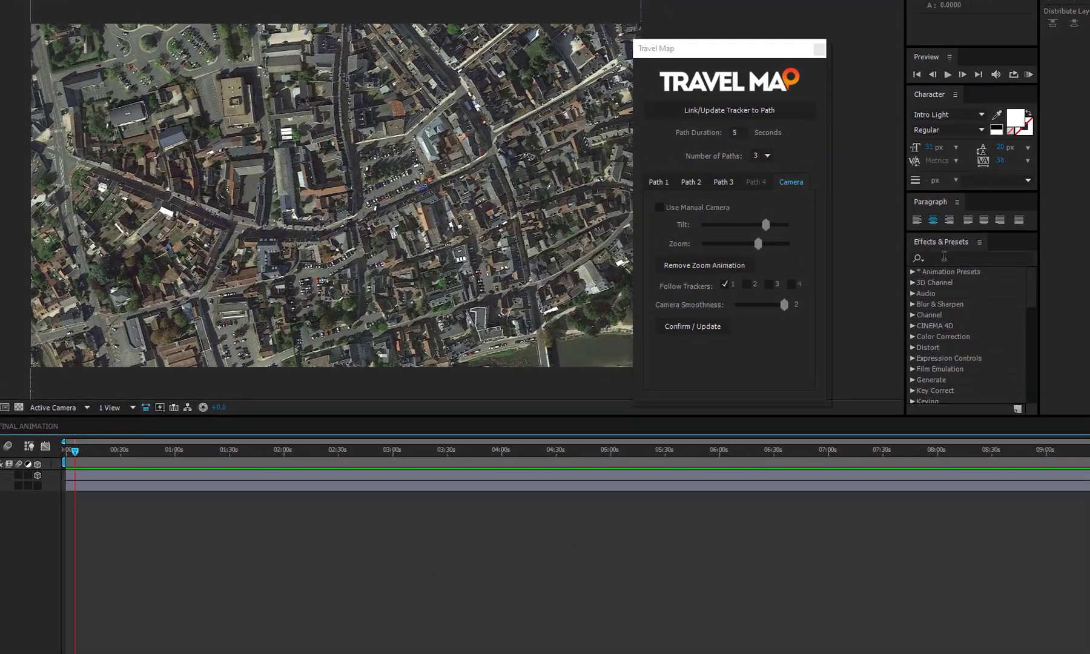
left_click(944, 257)
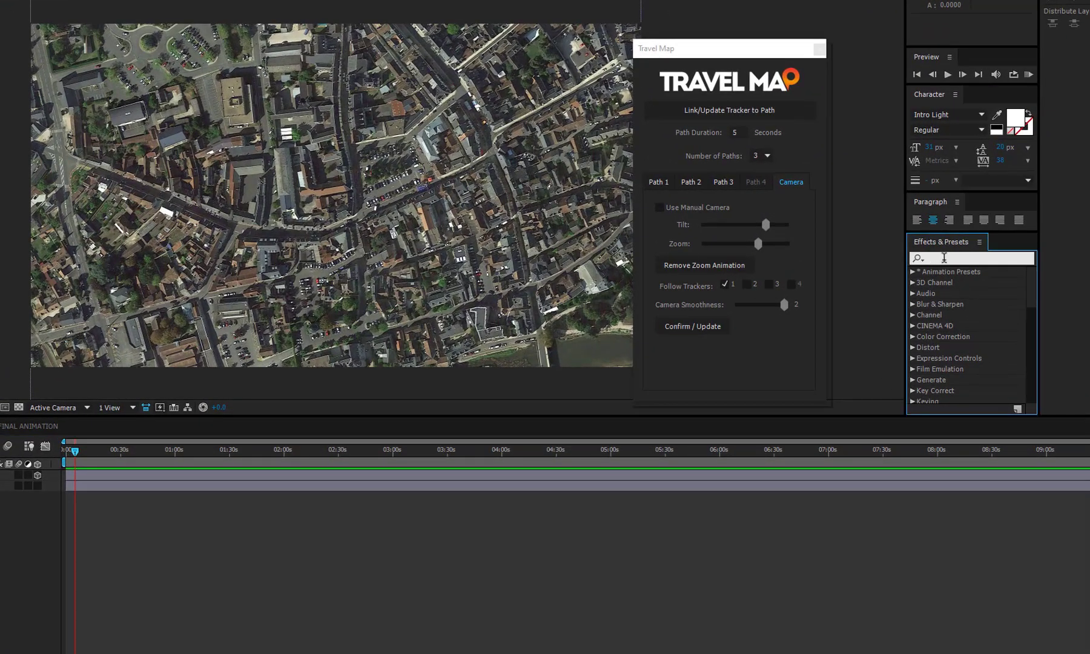
type("cc rep")
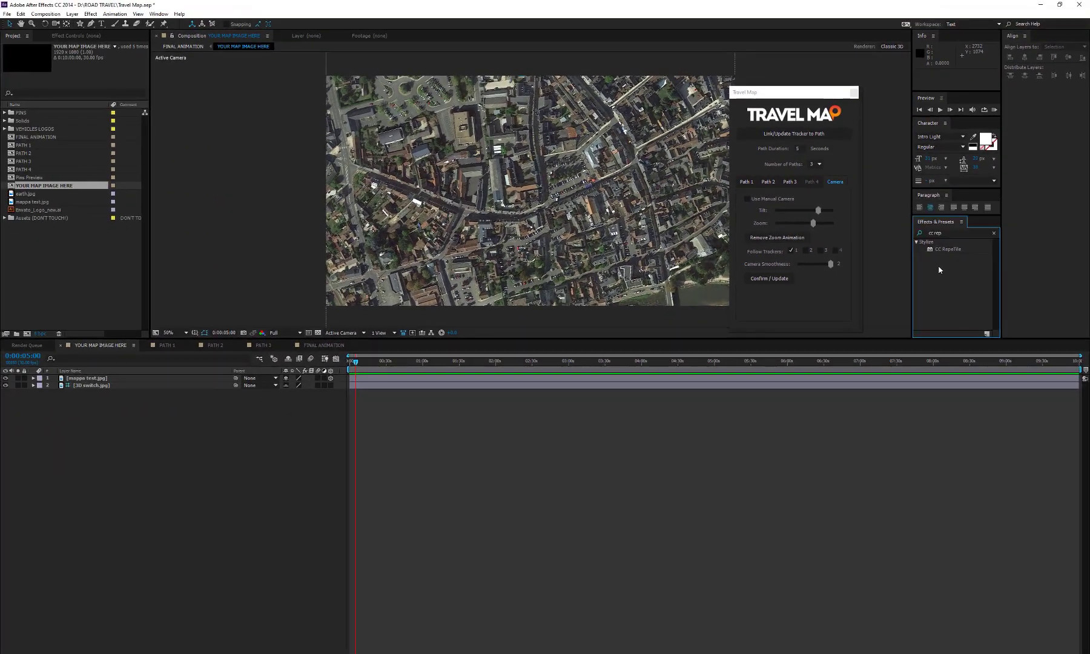
left_click(943, 250)
left_click_drag(950, 252, 96, 378)
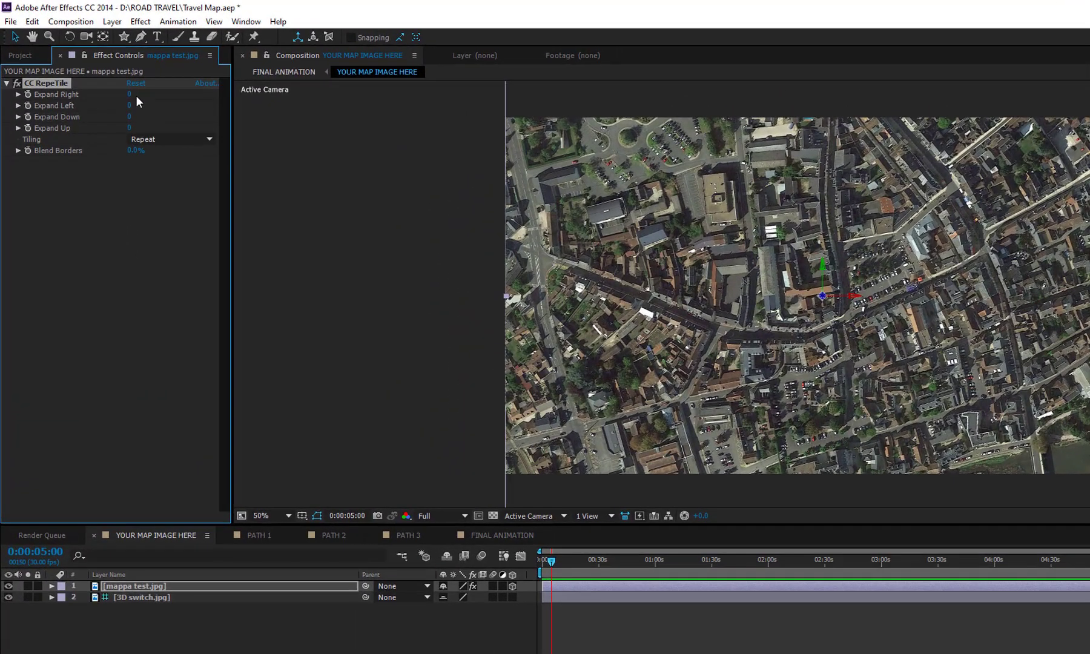
Set CC RepeTile's Expand Right, Left, Down and Up to 2500 with Unfold tiling
left_click(84, 61)
type("2500")
key("Tab")
type("2500")
key("Tab")
type("2500")
key("Tab")
type("2500")
left_click(202, 138)
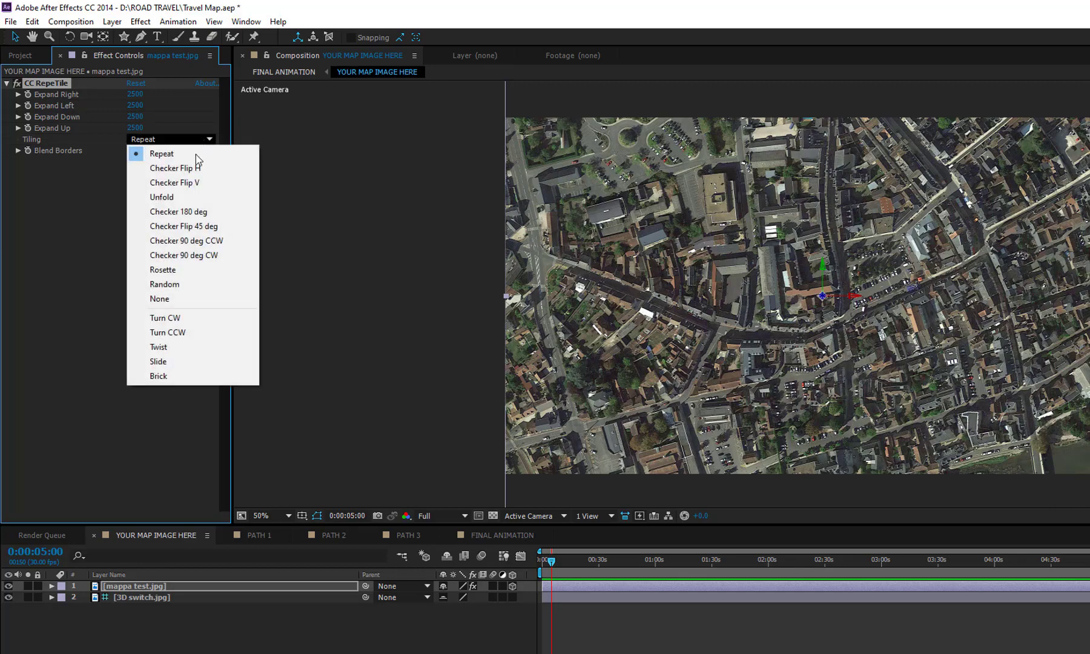
left_click(172, 198)
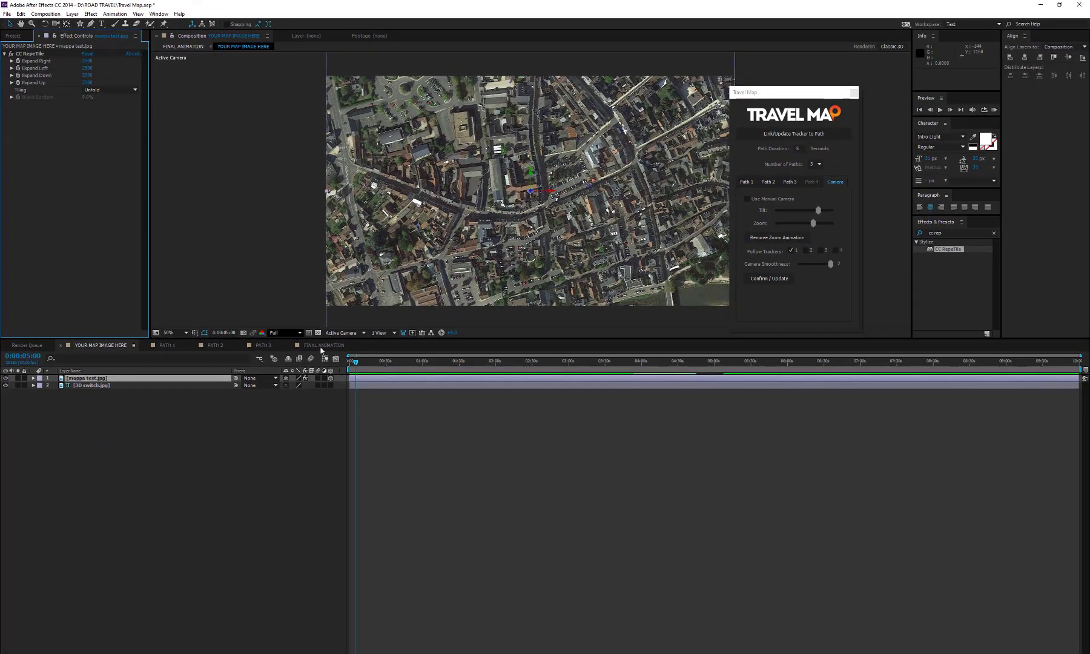
Back in FINAL ANIMATION, turn on Enable Depth of Field in MAP CONTROLS
left_click(323, 345)
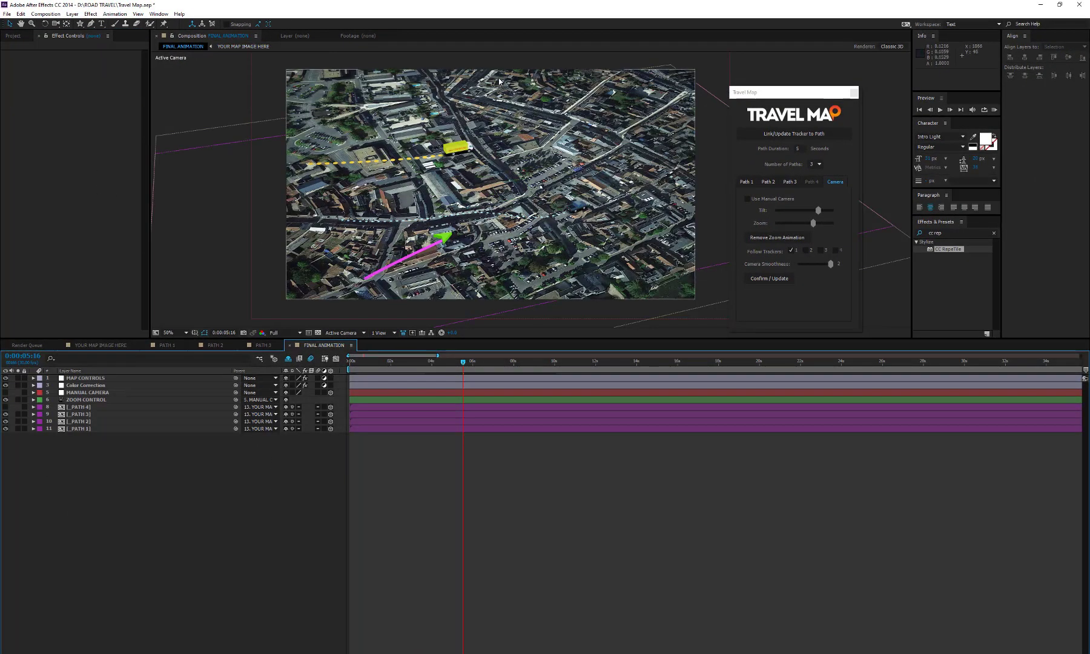
left_click(91, 378)
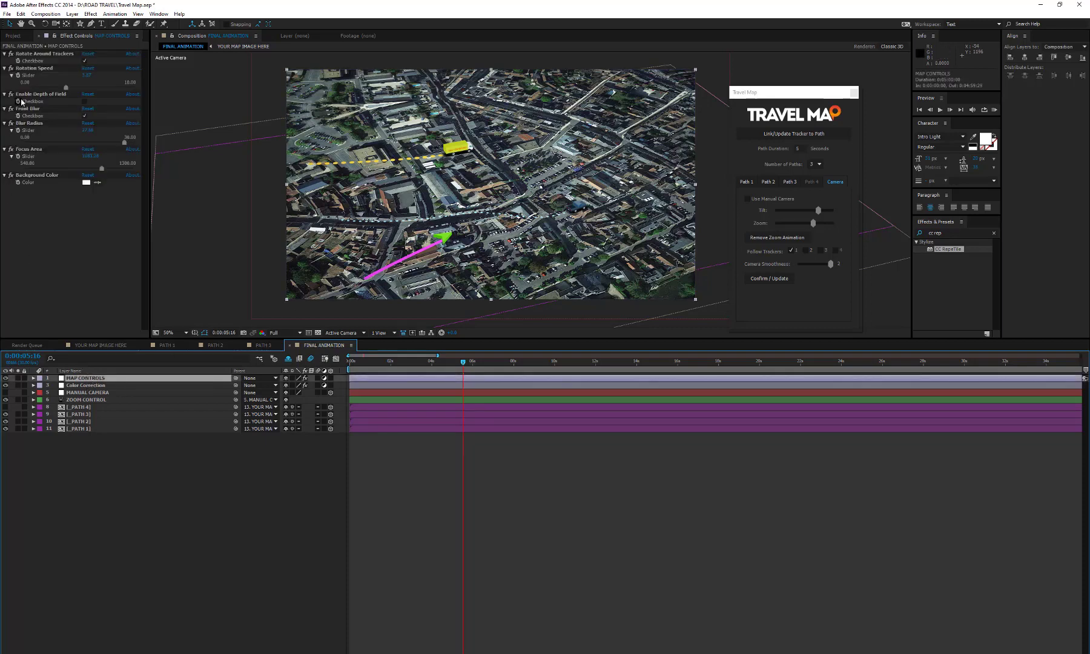
left_click(85, 103)
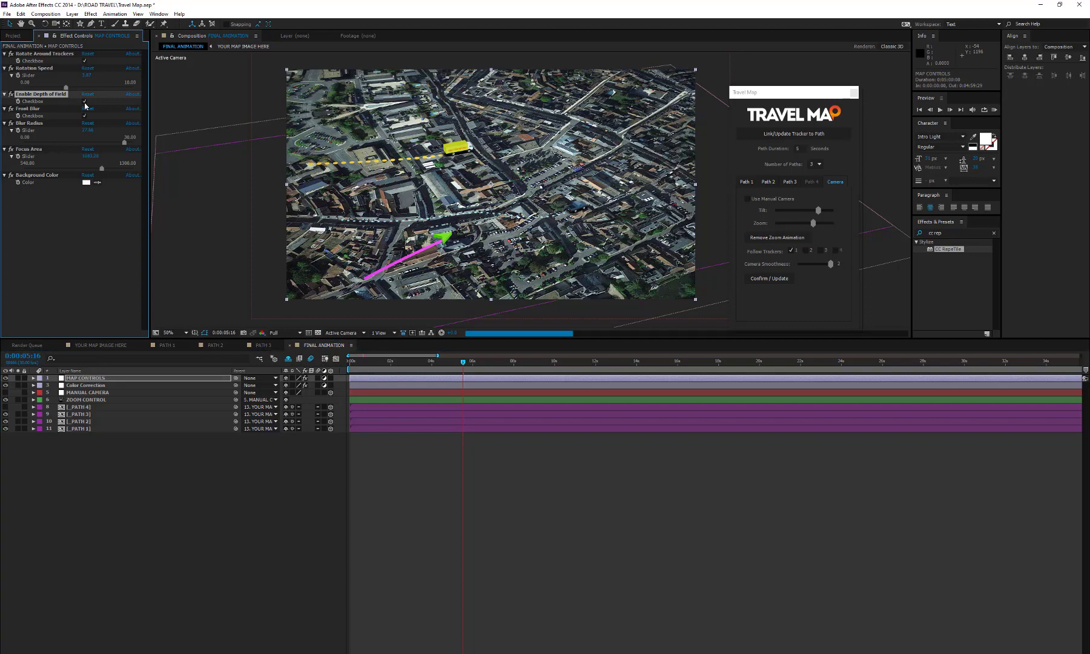